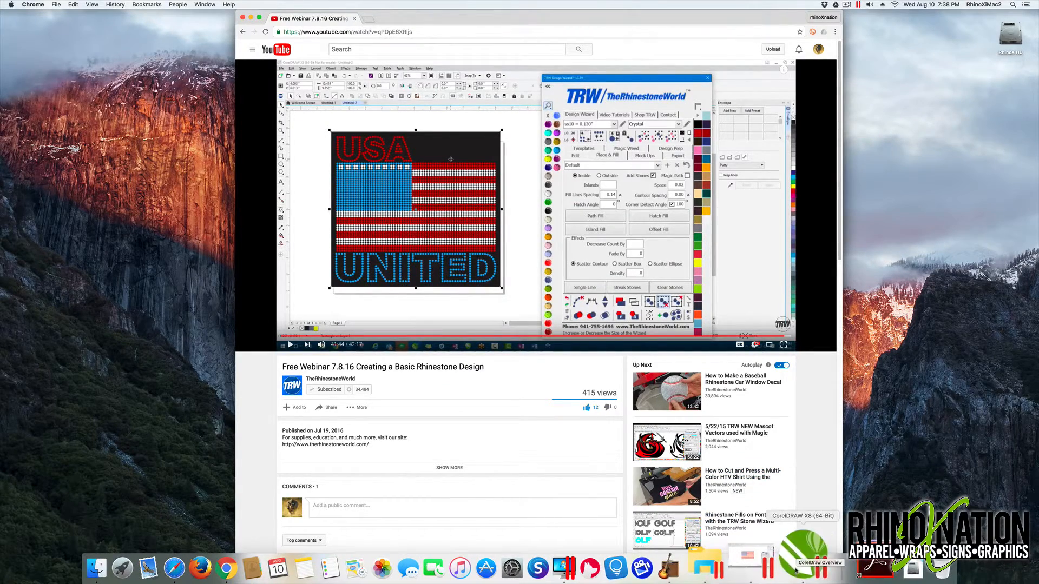
- Switch to CorelDRAW, view the Texas flag rhinestone design and return to the us flag rhinestone.cdr document
{"action": "left_click", "coordinate": [804, 557]}
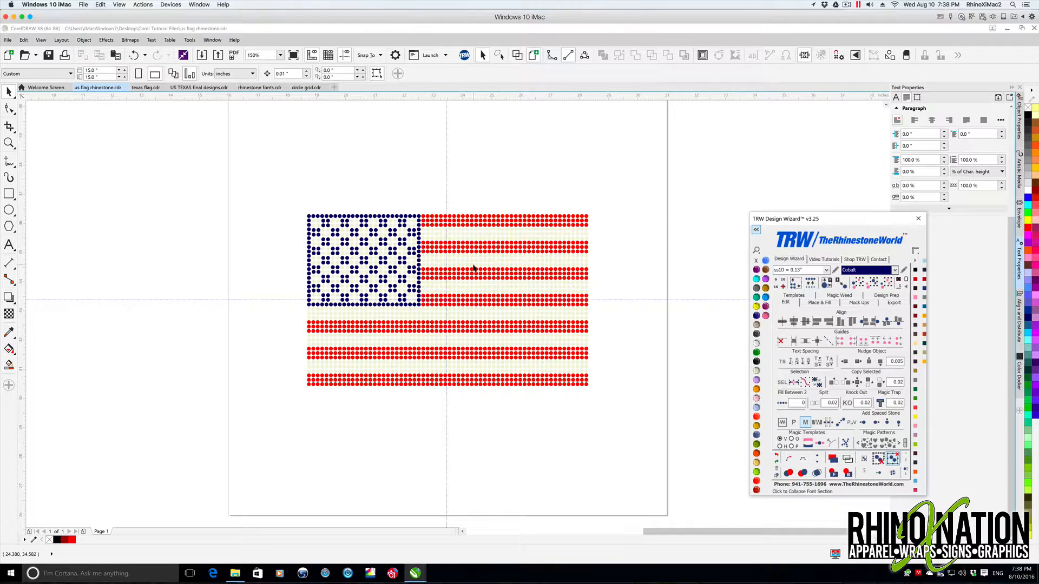
{"action": "left_click", "coordinate": [142, 87]}
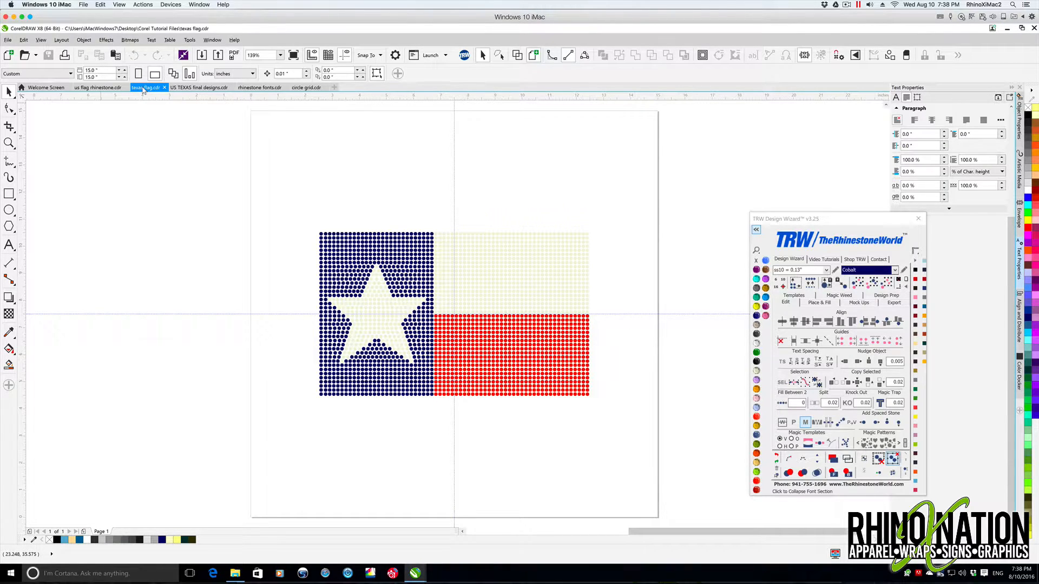
{"action": "left_click", "coordinate": [105, 88]}
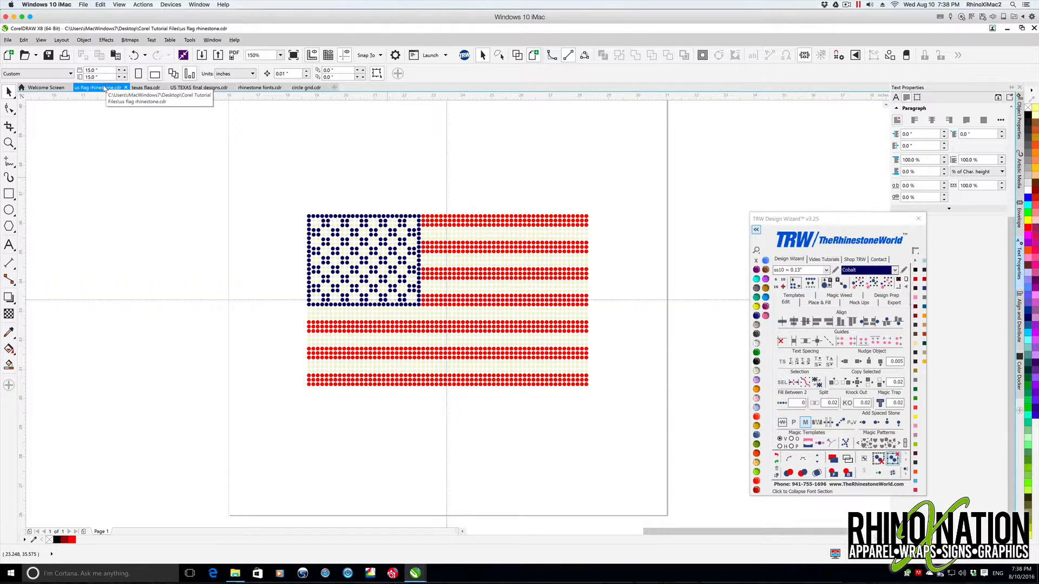
- Add the centre-aligned artistic text "america" above the flag and scale it to about 8.24 in wide
{"action": "left_click", "coordinate": [9, 245]}
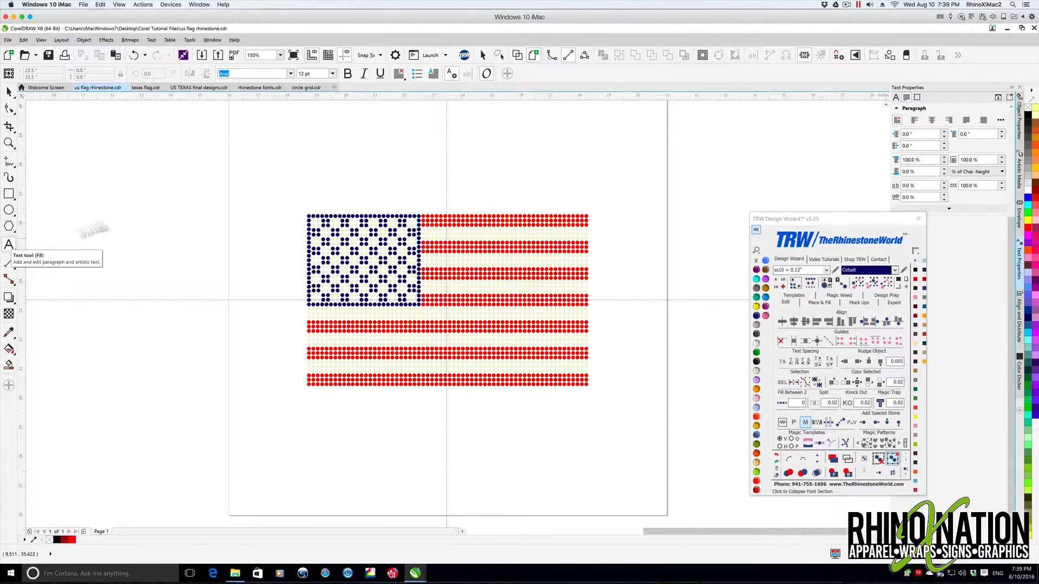
{"action": "left_click", "coordinate": [446, 165]}
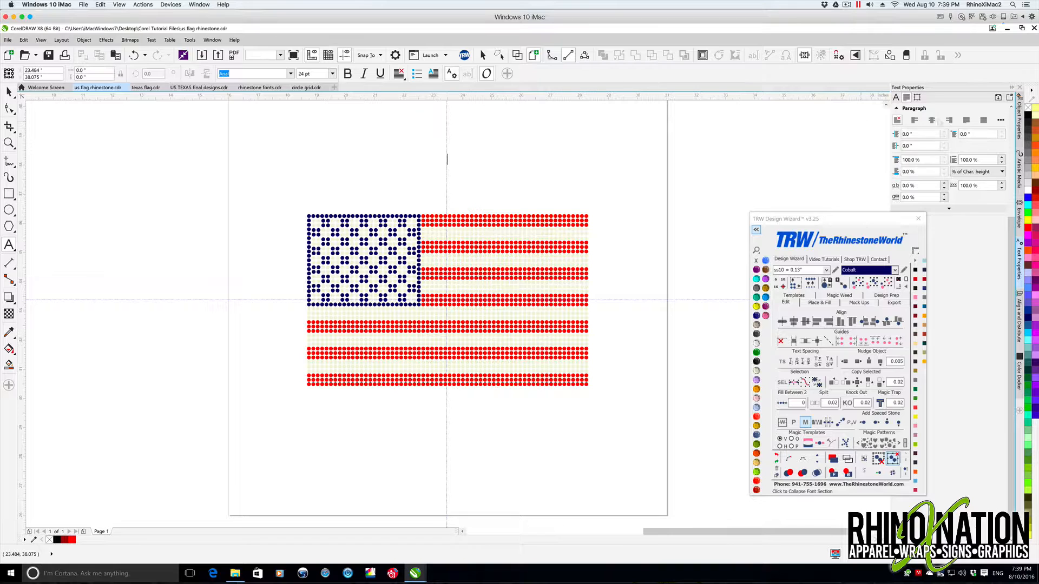
{"action": "type", "text": "america"}
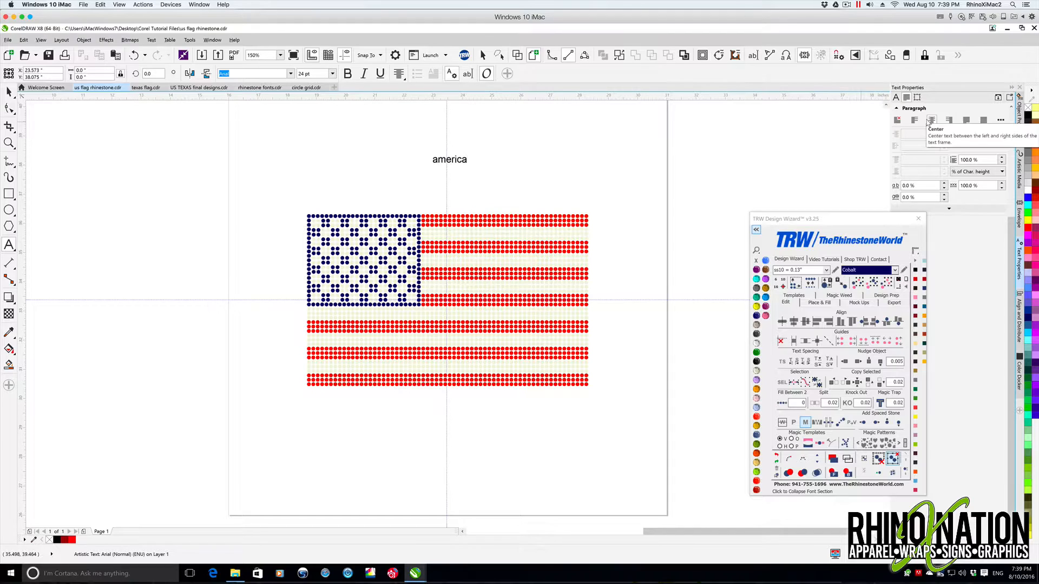
{"action": "left_click", "coordinate": [929, 122]}
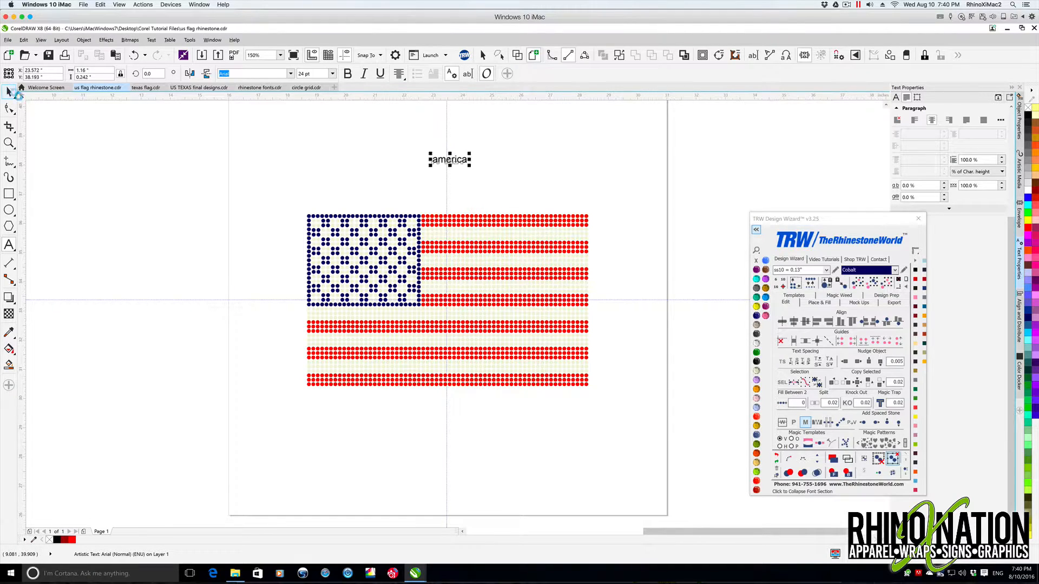
{"action": "left_click_drag", "start_coordinate": [468, 166], "coordinate": [572, 208]}
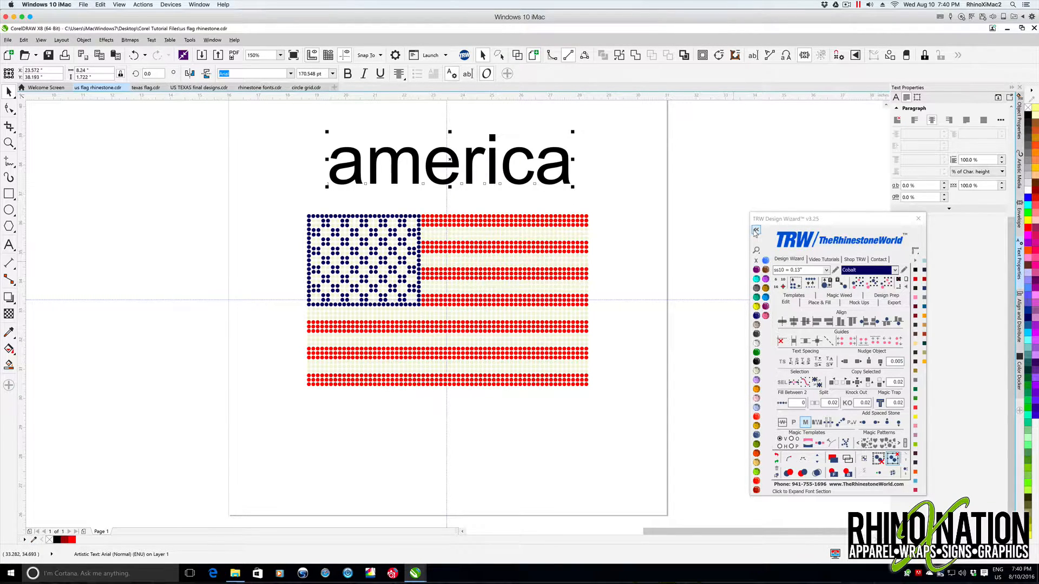
- Apply the favorite rhinestone font TRW 630 1.6in RF to the text and move the Design Wizard clear of the artwork
{"action": "left_click", "coordinate": [755, 230]}
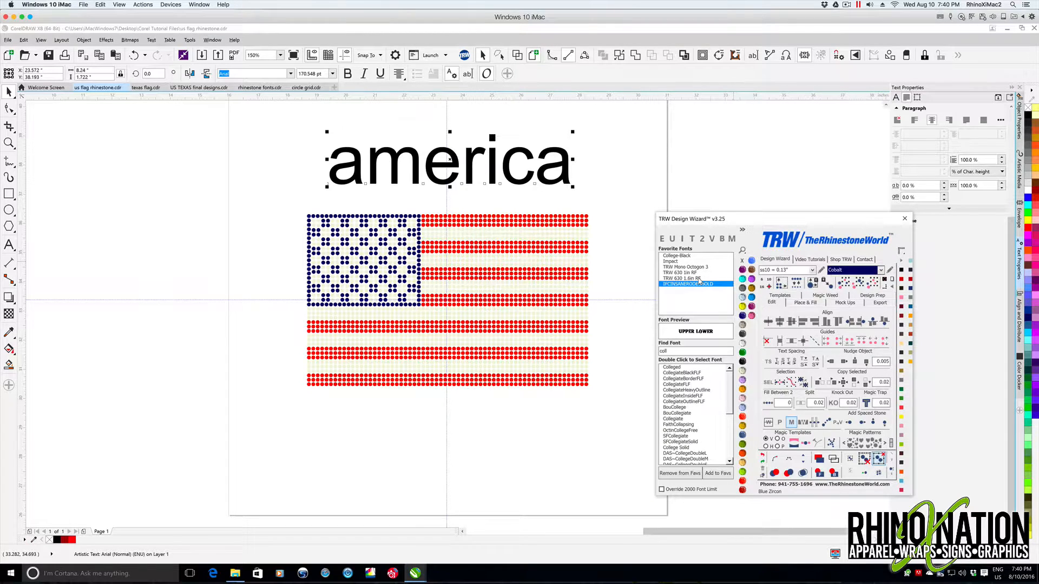
{"action": "left_click", "coordinate": [699, 279]}
{"action": "left_click_drag", "start_coordinate": [710, 221], "coordinate": [757, 201]}
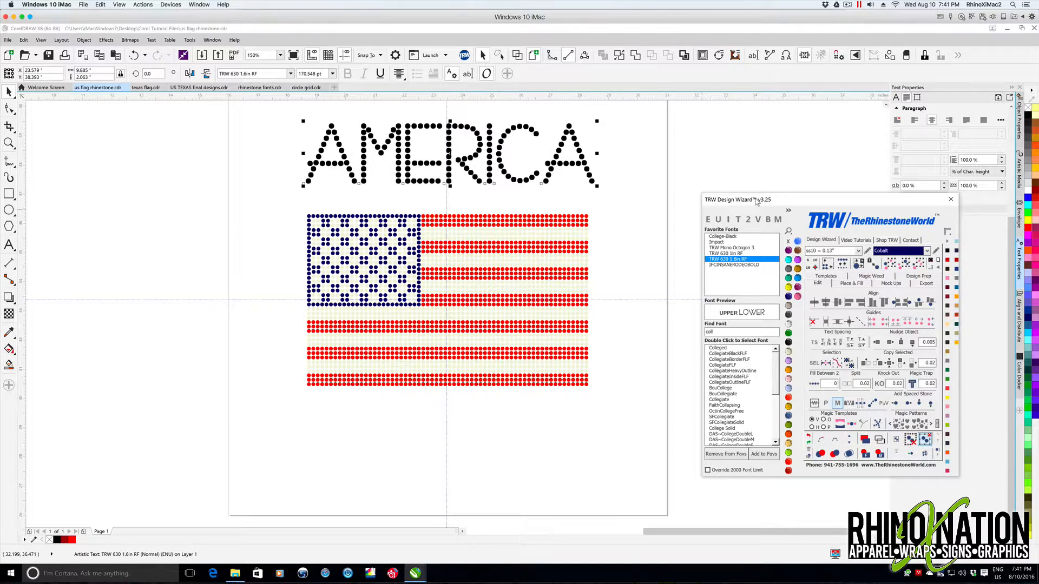
- Draw a flat ellipse about 11.67 in wide and 1.92 in high across the upper part of the flag
{"action": "left_click", "coordinate": [9, 210]}
{"action": "left_click_drag", "start_coordinate": [267, 207], "coordinate": [609, 265]}
{"action": "key", "text": "space"}
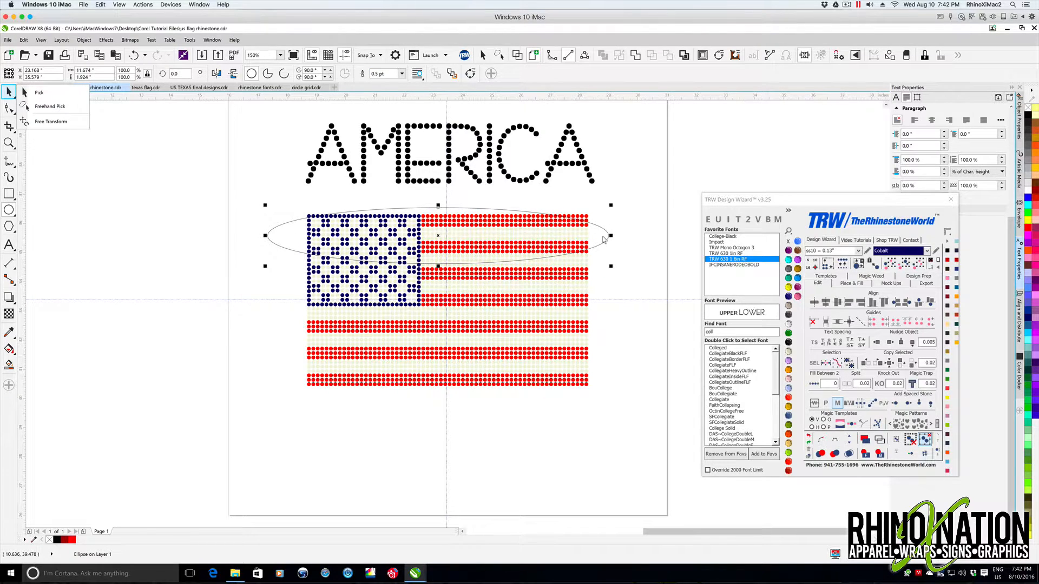
{"action": "key", "text": "space"}
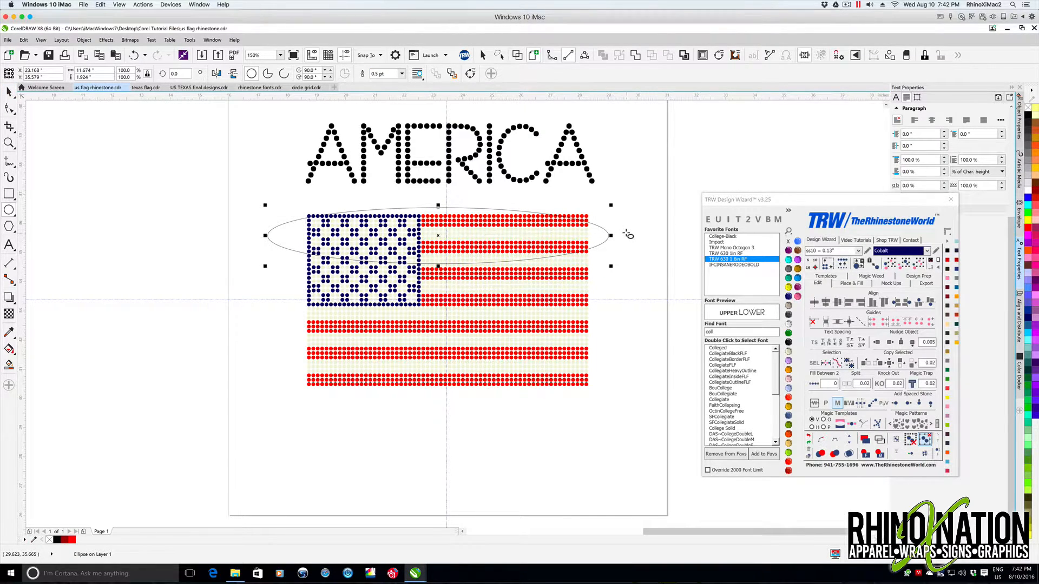
- Resize the ellipse to about 12.34 by 1.5 in and nudge it up so its upper arc sits just above the flag
{"action": "left_click_drag", "start_coordinate": [611, 236], "coordinate": [628, 236]}
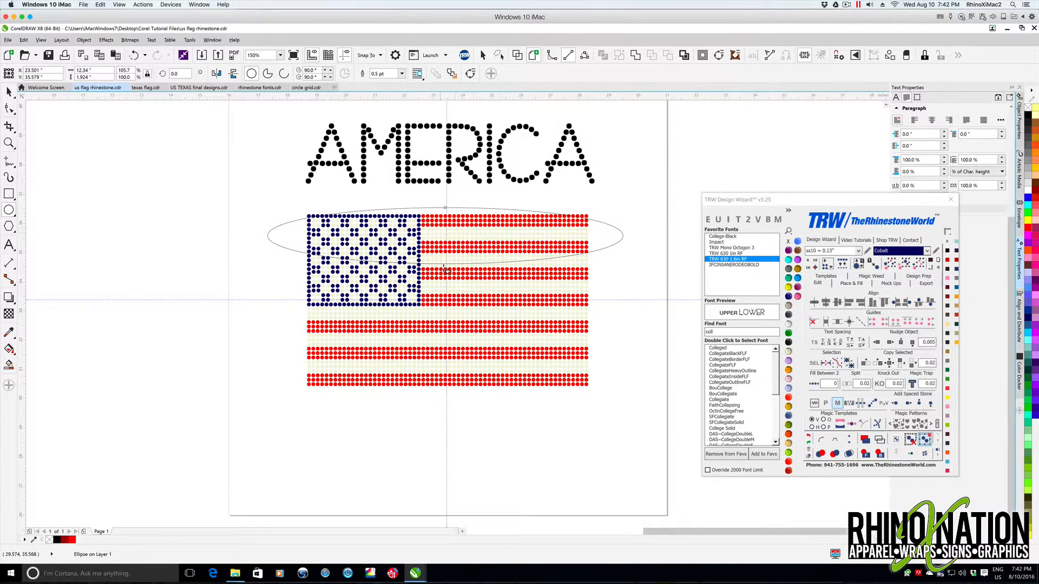
{"action": "left_click_drag", "start_coordinate": [448, 264], "coordinate": [452, 254]}
{"action": "key", "text": "Up"}
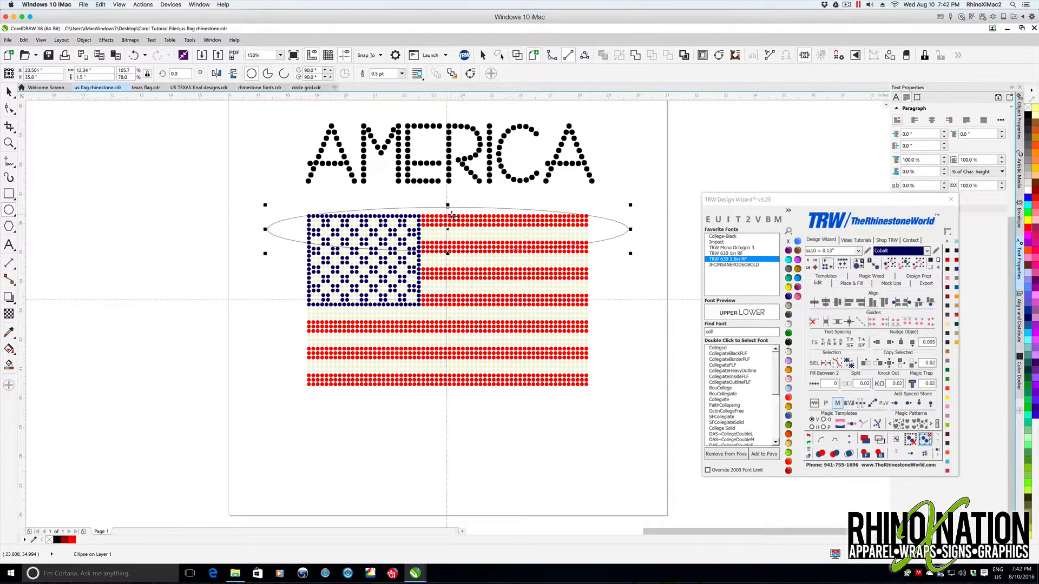
{"action": "key", "text": "Up"}
{"action": "key", "text": "Up"}
{"action": "key", "text": "Up"}
{"action": "key", "text": "Up"}
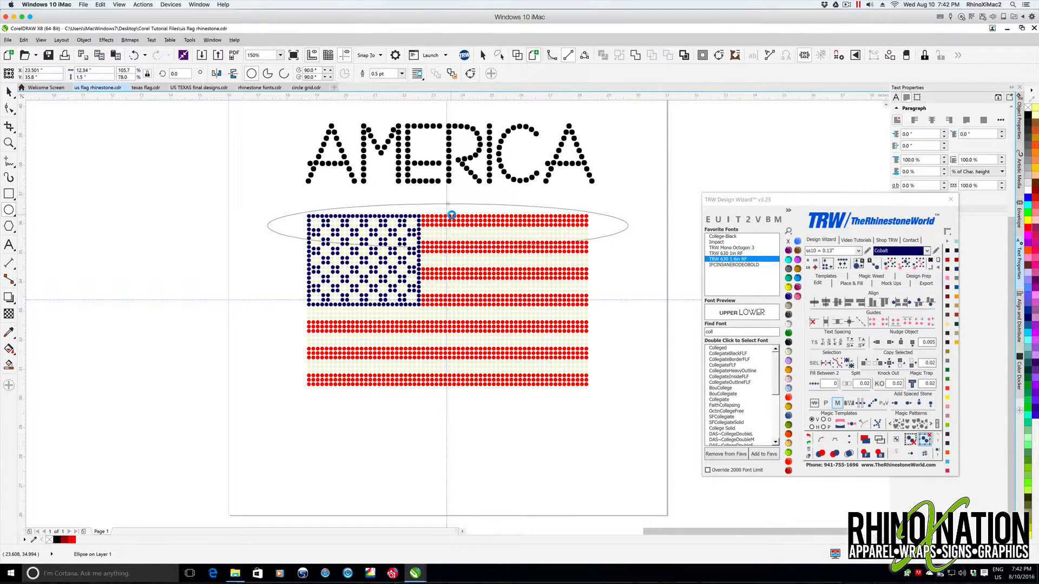
{"action": "key", "text": "Up"}
{"action": "key", "text": "Up"}
{"action": "key", "text": "Up"}
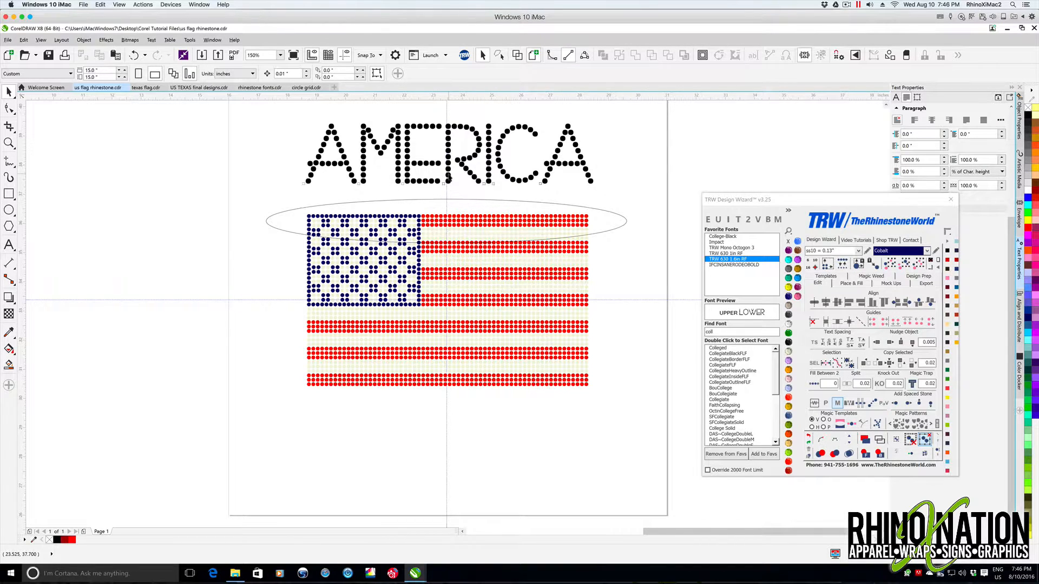
- Fit the AMERICA text to the upper arc of the ellipse, centred over the flag
{"action": "left_click", "coordinate": [448, 177]}
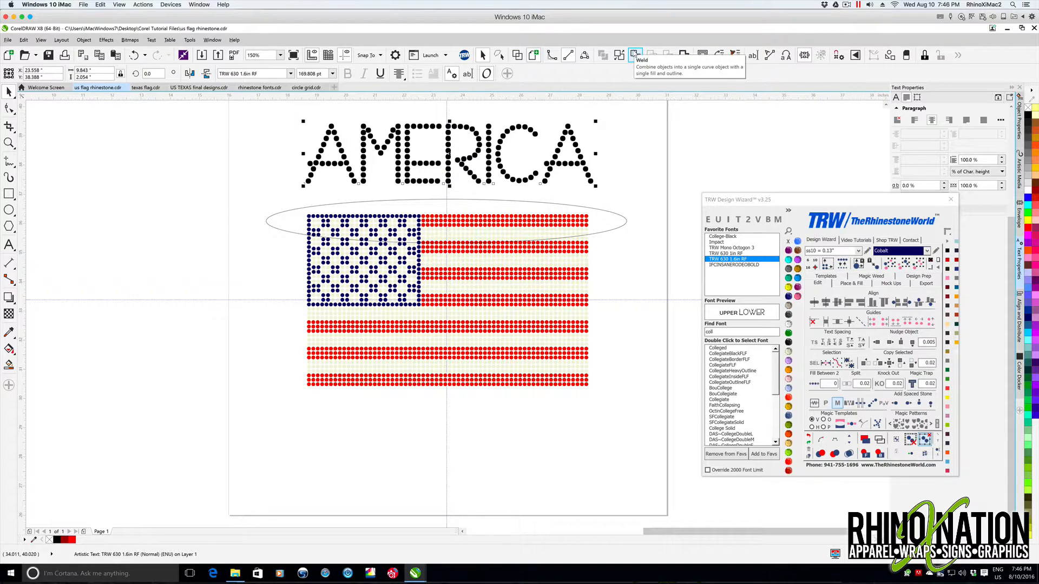
{"action": "left_click", "coordinate": [151, 40]}
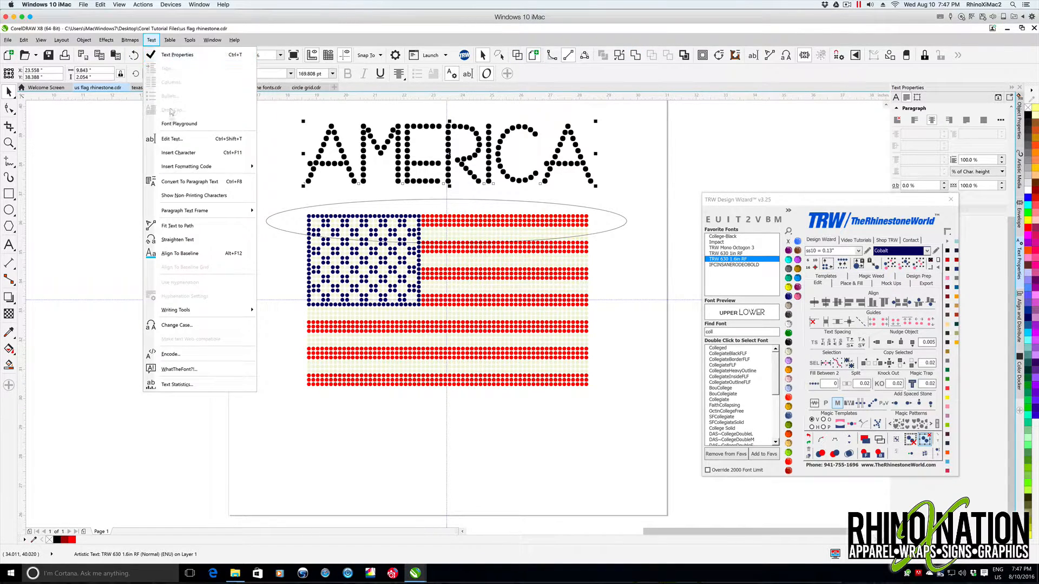
{"action": "left_click", "coordinate": [184, 227]}
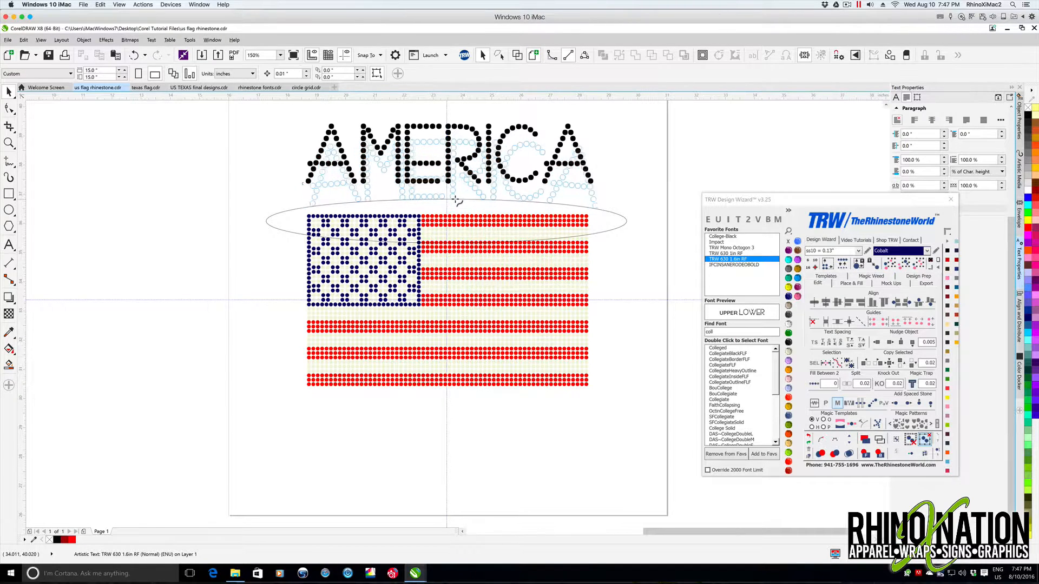
{"action": "left_click", "coordinate": [447, 203]}
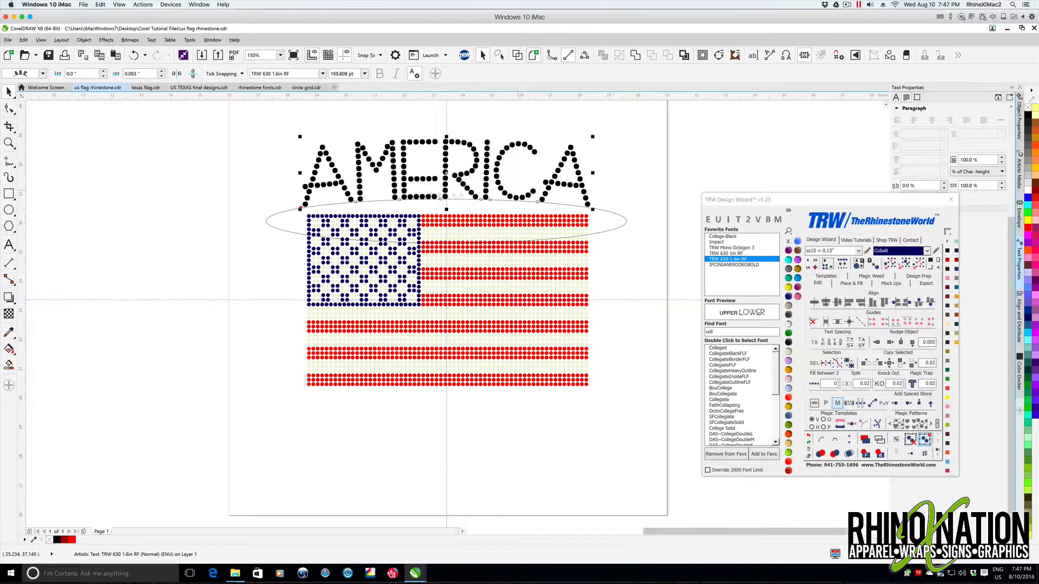
- Set the arched AMERICA text's font size to 160 pt
{"action": "left_click", "coordinate": [340, 74]}
{"action": "triple_click", "coordinate": [340, 73]}
{"action": "type", "text": "1pt"}
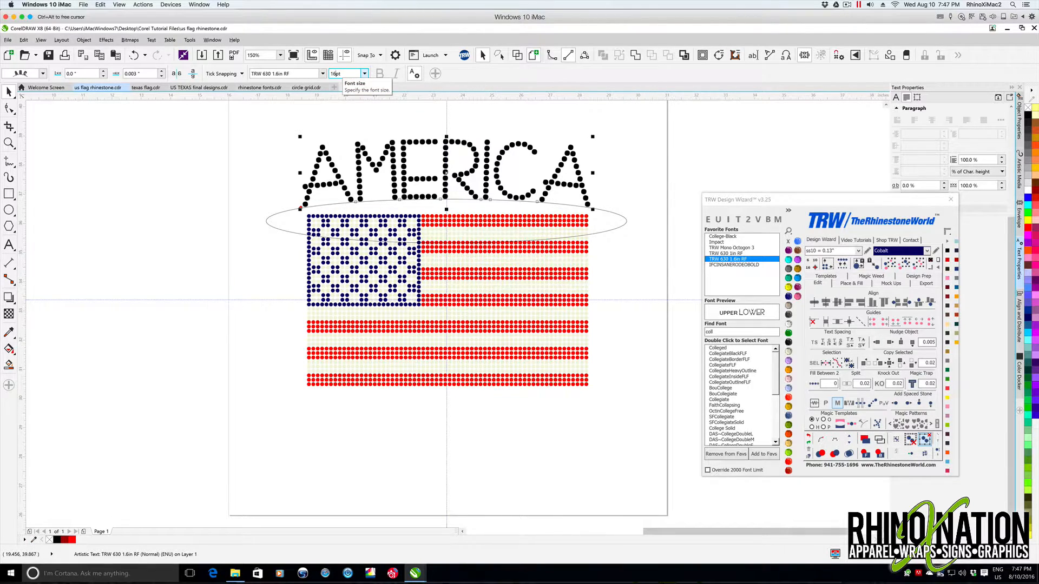
{"action": "key", "text": "Return"}
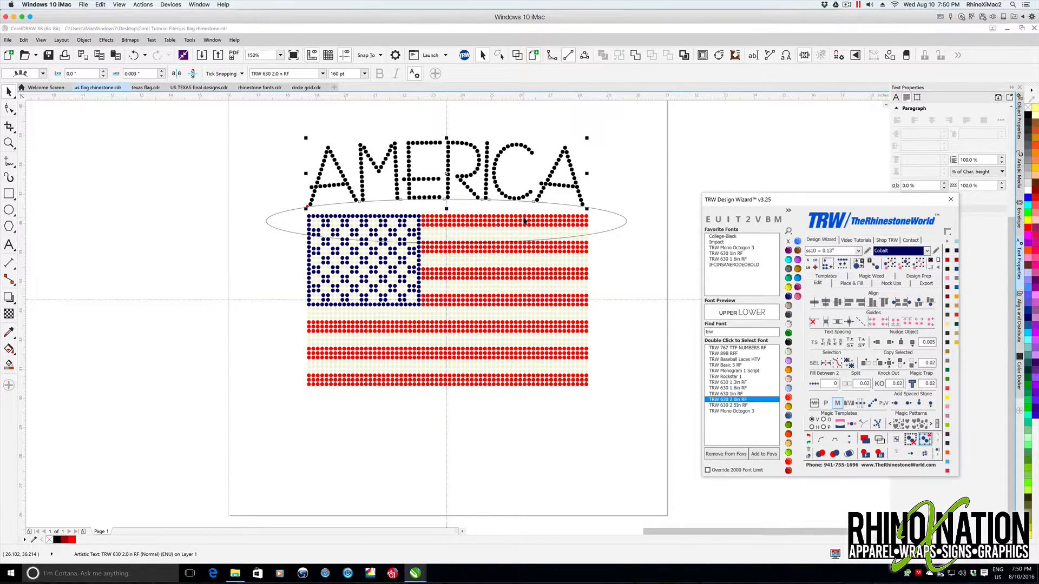
- Convert the arched AMERICA text to curves and delete the ellipse used as its path
{"action": "right_click", "coordinate": [581, 204]}
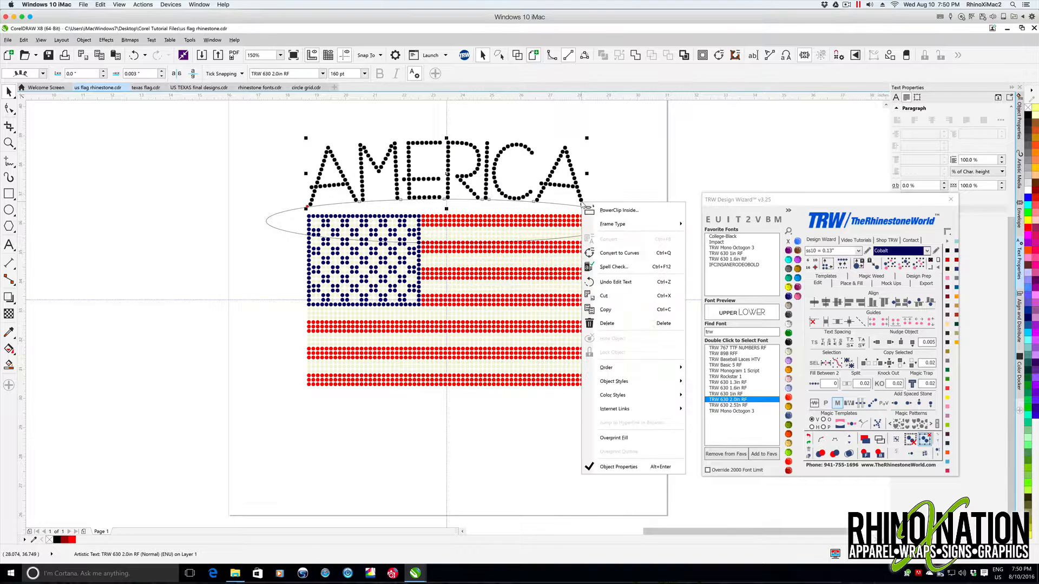
{"action": "left_click", "coordinate": [618, 253]}
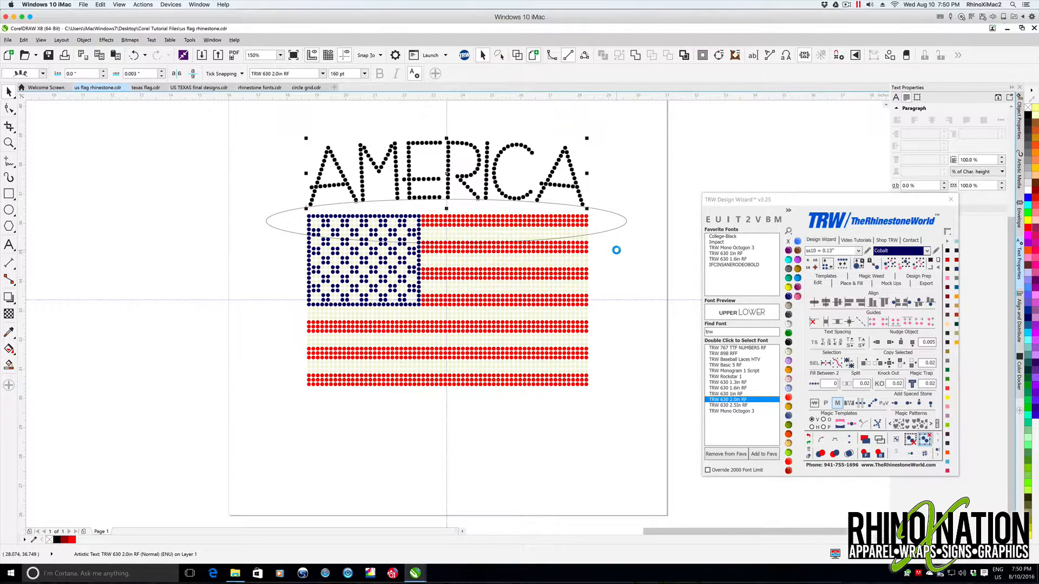
{"action": "left_click", "coordinate": [620, 227]}
{"action": "key", "text": "Delete"}
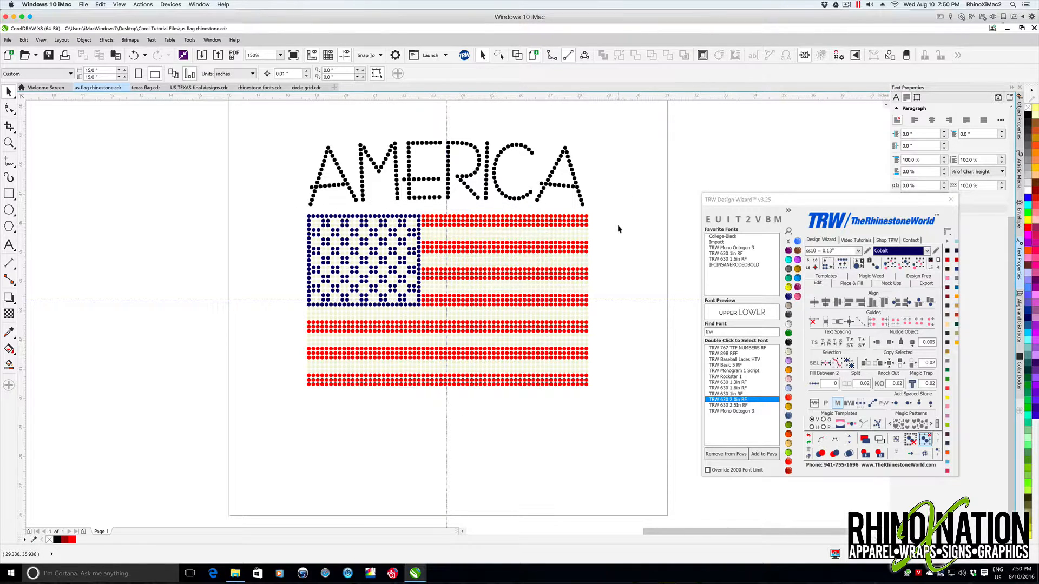
- Ungroup all objects in the converted AMERICA lettering and clear the selection
{"action": "left_click", "coordinate": [326, 152]}
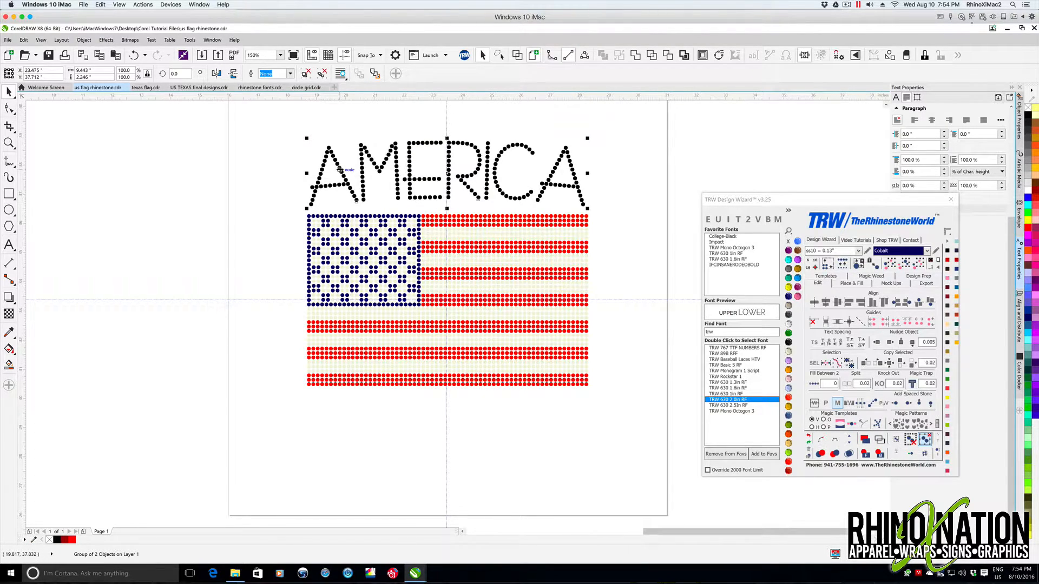
{"action": "right_click", "coordinate": [341, 169]}
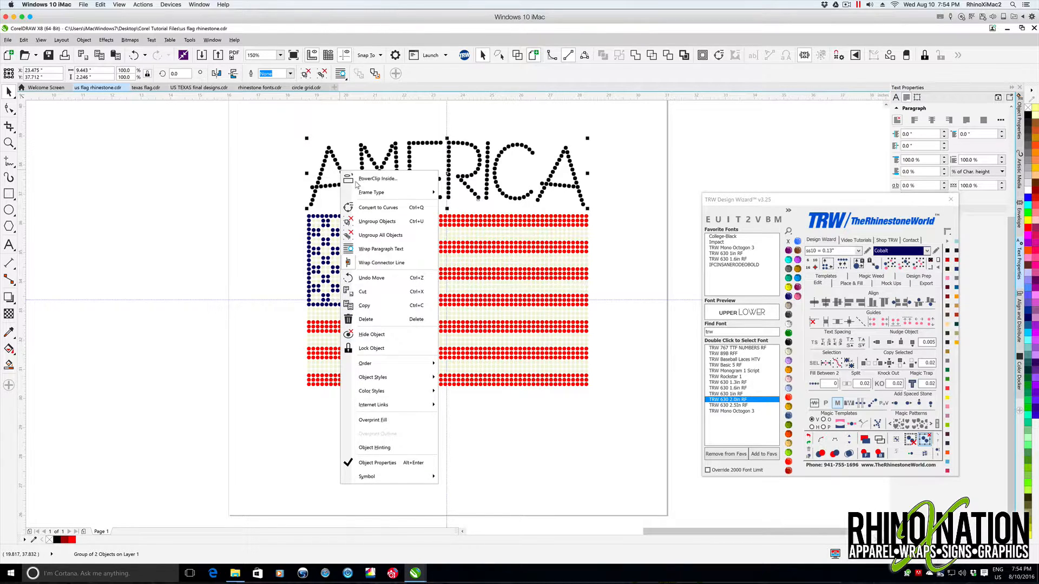
{"action": "left_click", "coordinate": [388, 235]}
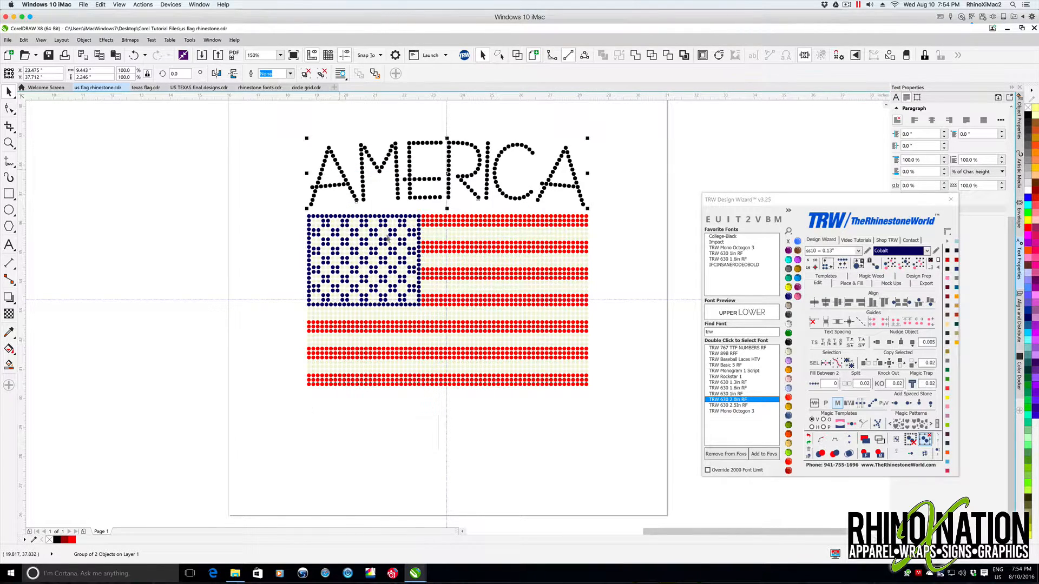
{"action": "key", "text": "Escape"}
- Break apart both curves of the AMERICA lettering into separate stones and select the single stone atop the last A
{"action": "left_click", "coordinate": [340, 161]}
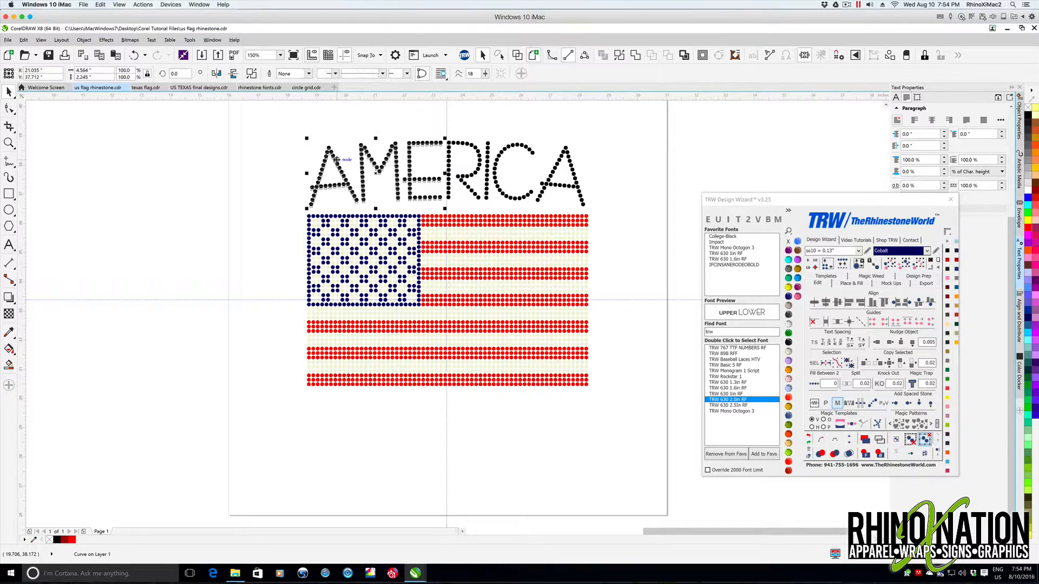
{"action": "right_click", "coordinate": [387, 164]}
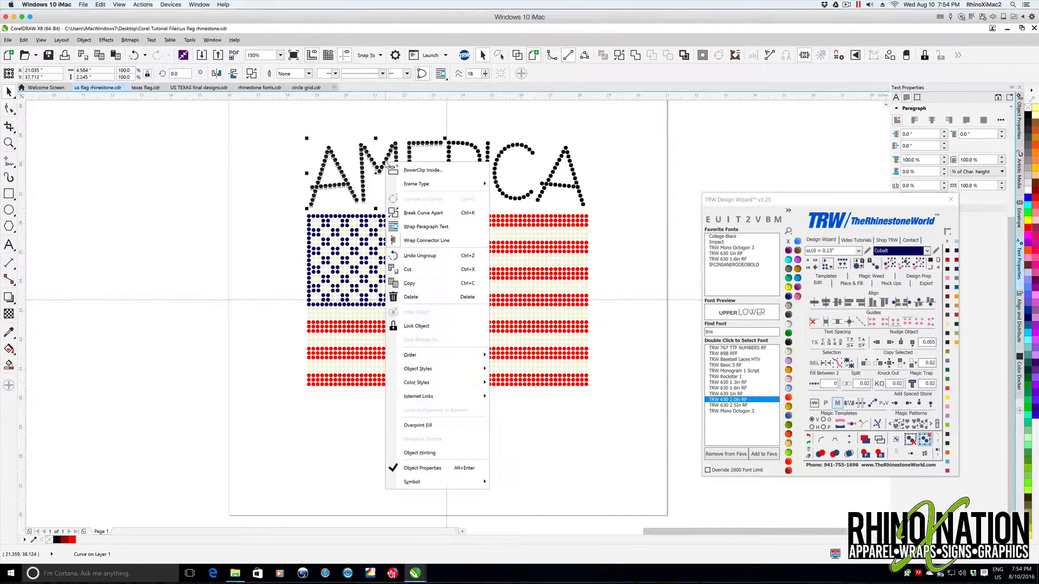
{"action": "left_click", "coordinate": [436, 213]}
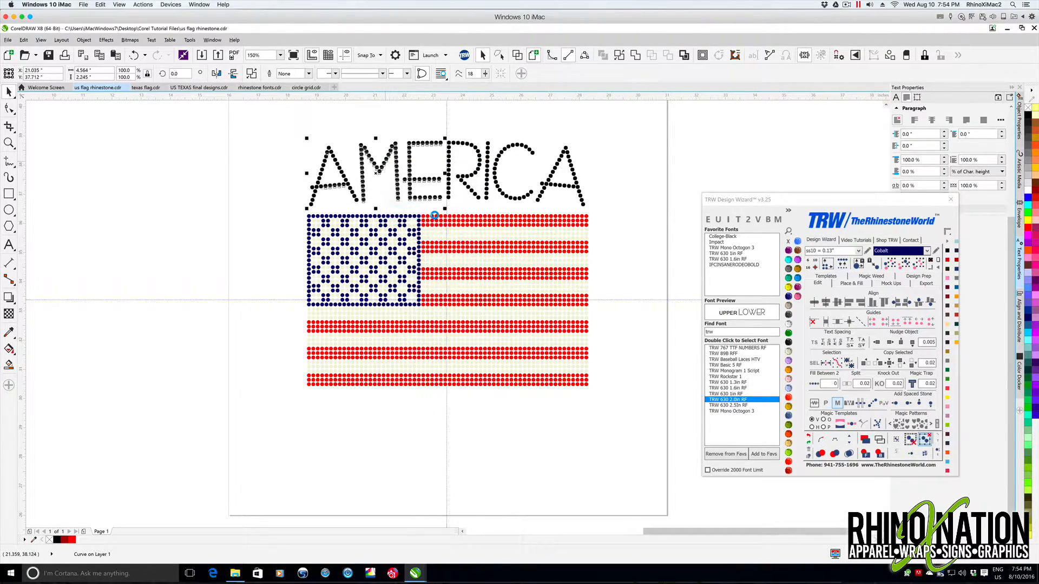
{"action": "left_click", "coordinate": [475, 145]}
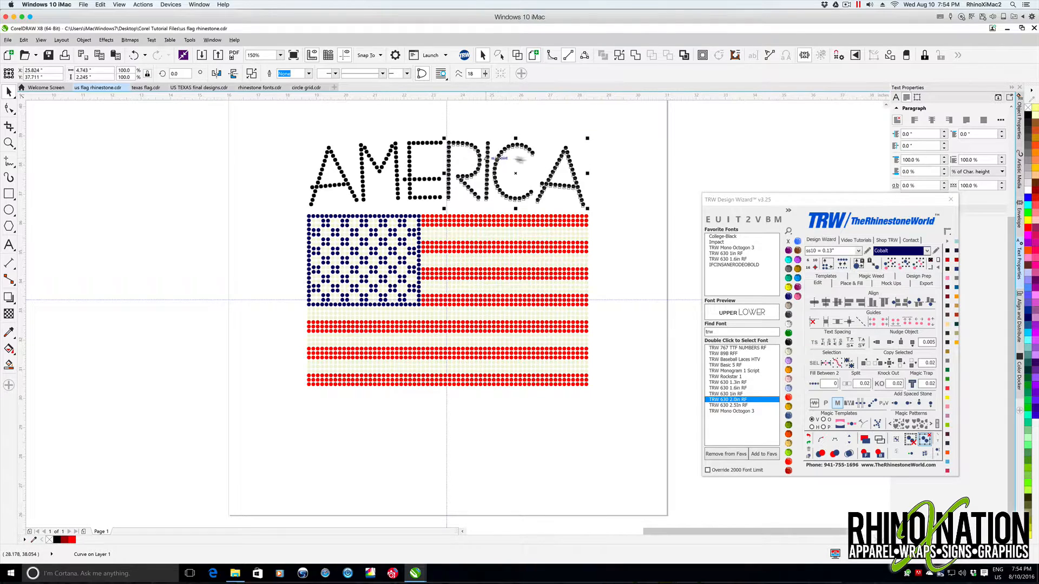
{"action": "right_click", "coordinate": [464, 144]}
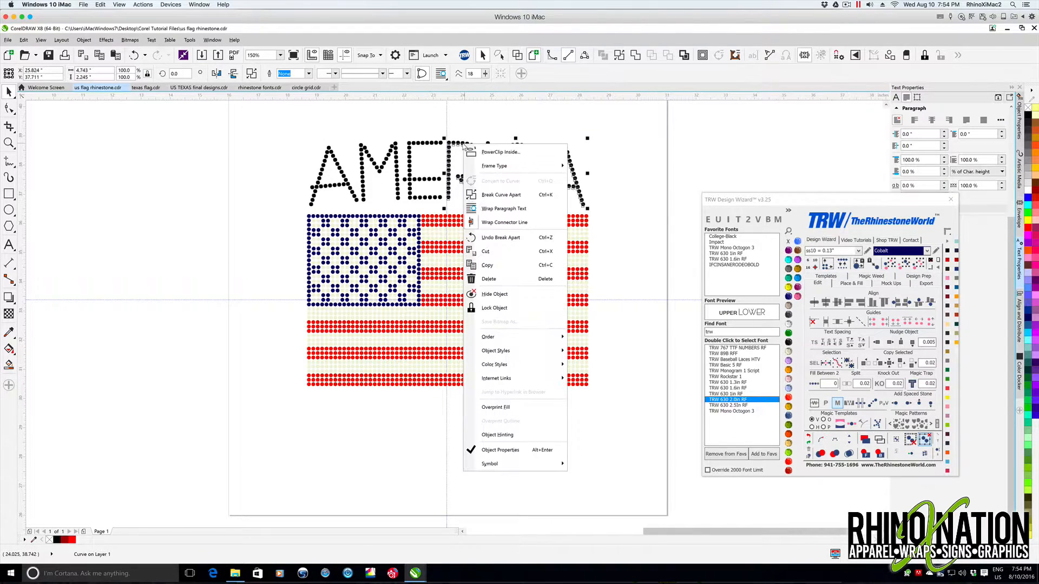
{"action": "left_click", "coordinate": [513, 195]}
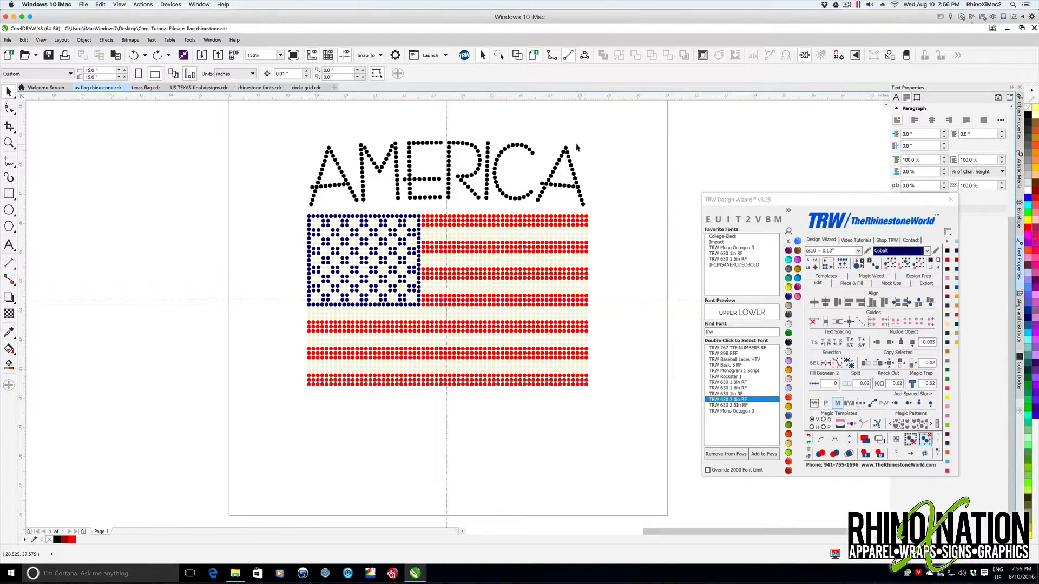
{"action": "left_click", "coordinate": [565, 147]}
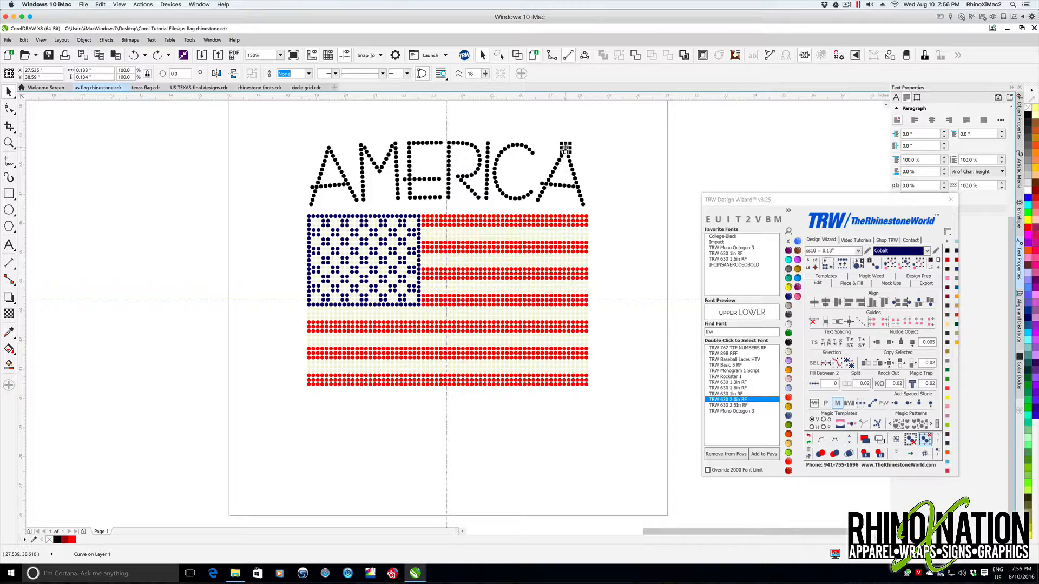
- Select all stones of the AMERICA lettering and replace them with ss10 = 0.13" stones using the TRW Design Wizard
{"action": "left_click_drag", "start_coordinate": [279, 117], "coordinate": [623, 215]}
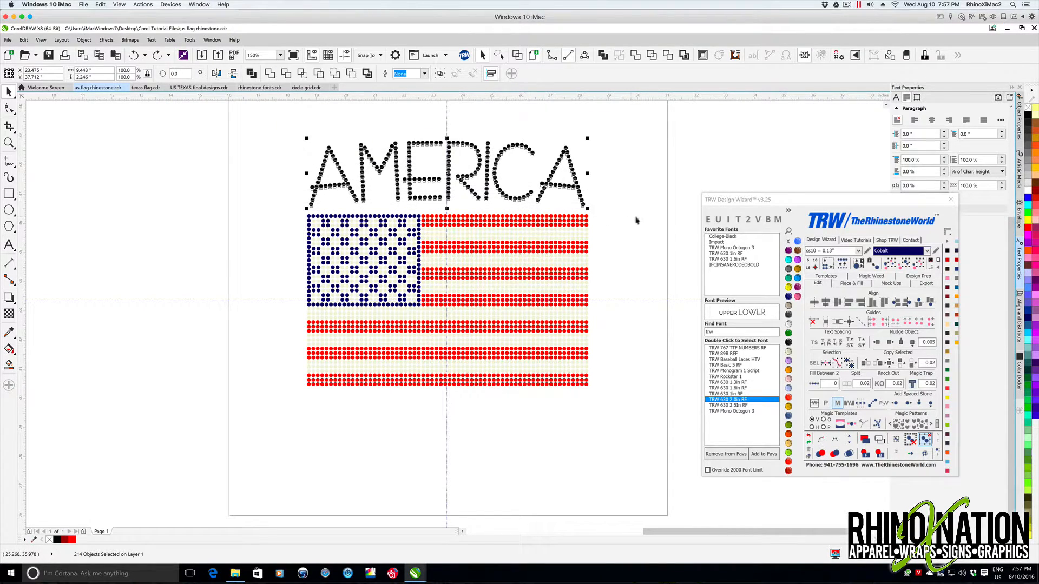
{"action": "left_click_drag", "start_coordinate": [828, 207], "coordinate": [801, 189]}
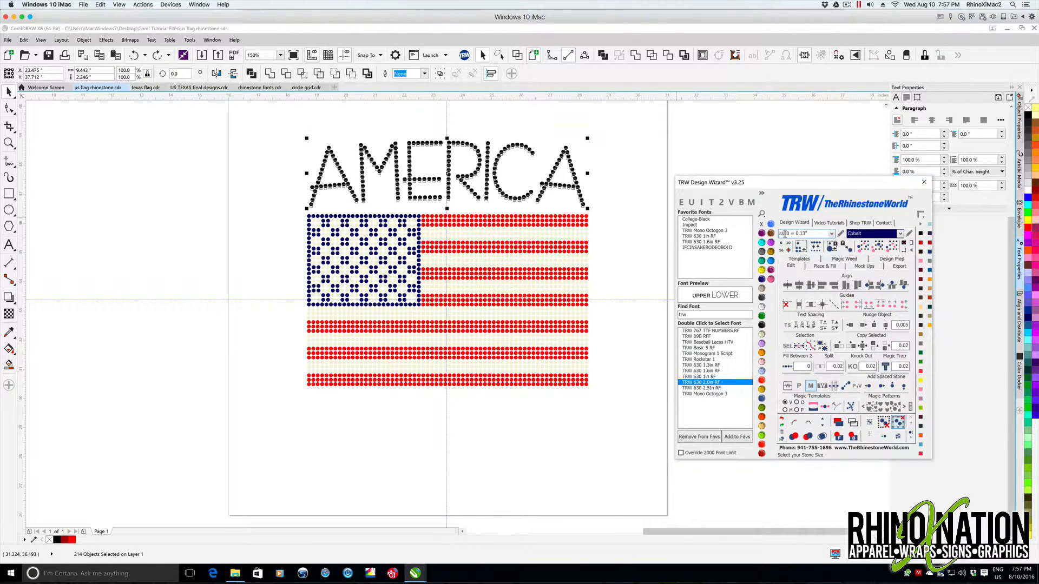
{"action": "left_click", "coordinate": [817, 247]}
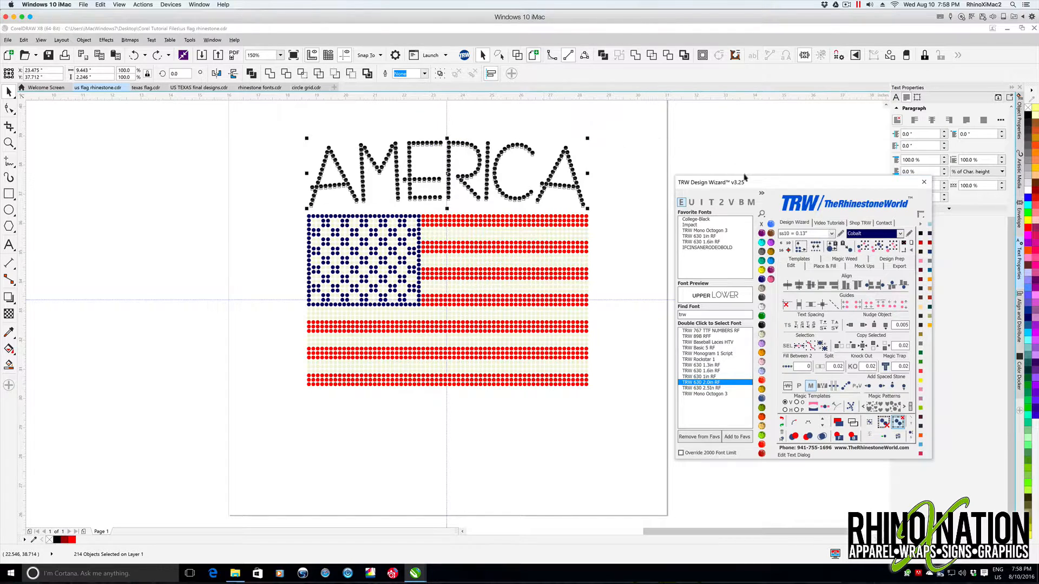
{"action": "left_click", "coordinate": [815, 248]}
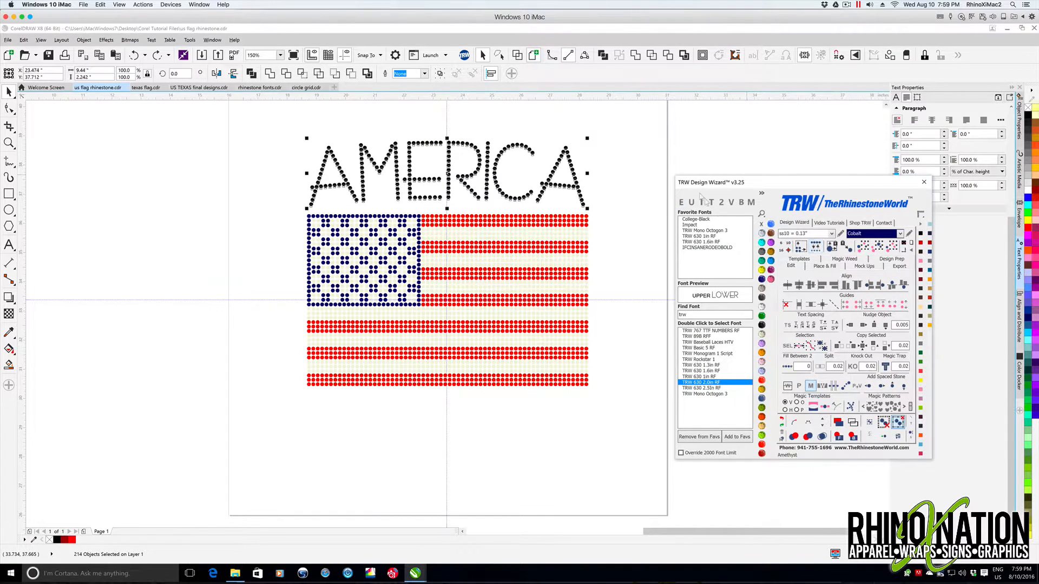
- Check the size of the stone atop the last A, inspect the flag group, and clear the selection
{"action": "left_click", "coordinate": [563, 145]}
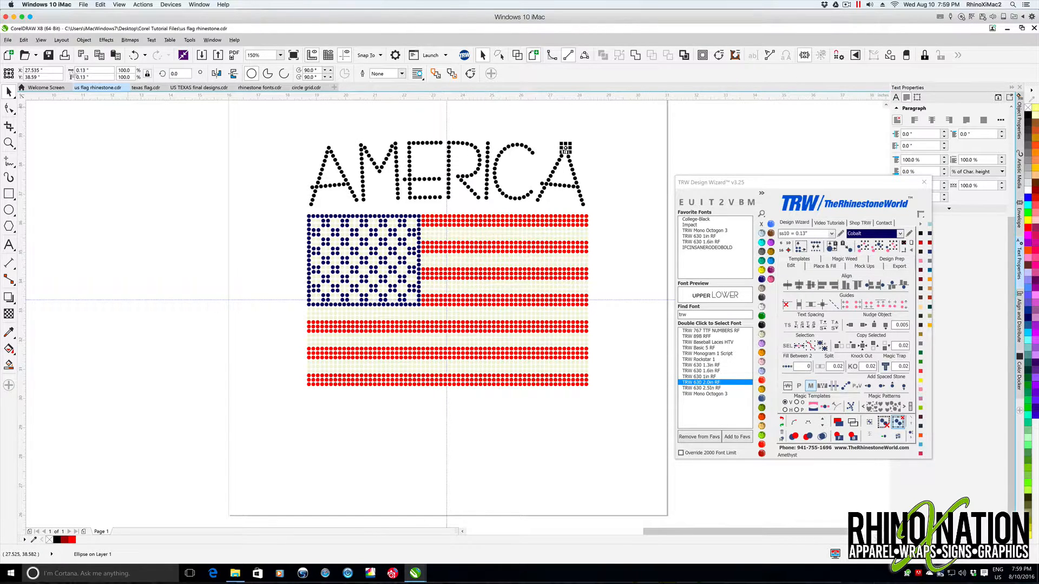
{"action": "left_click", "coordinate": [242, 176]}
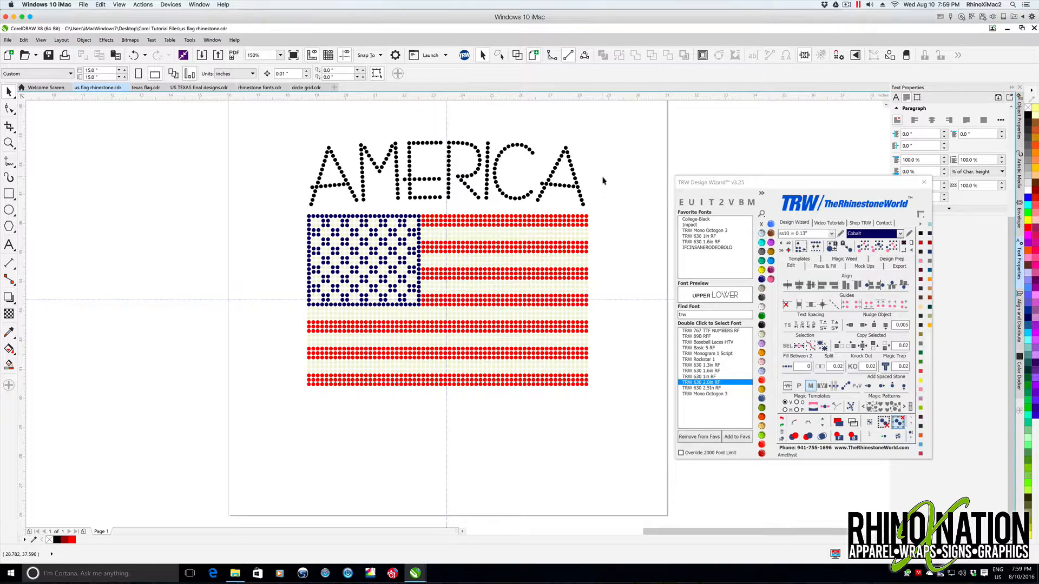
{"action": "left_click", "coordinate": [586, 219]}
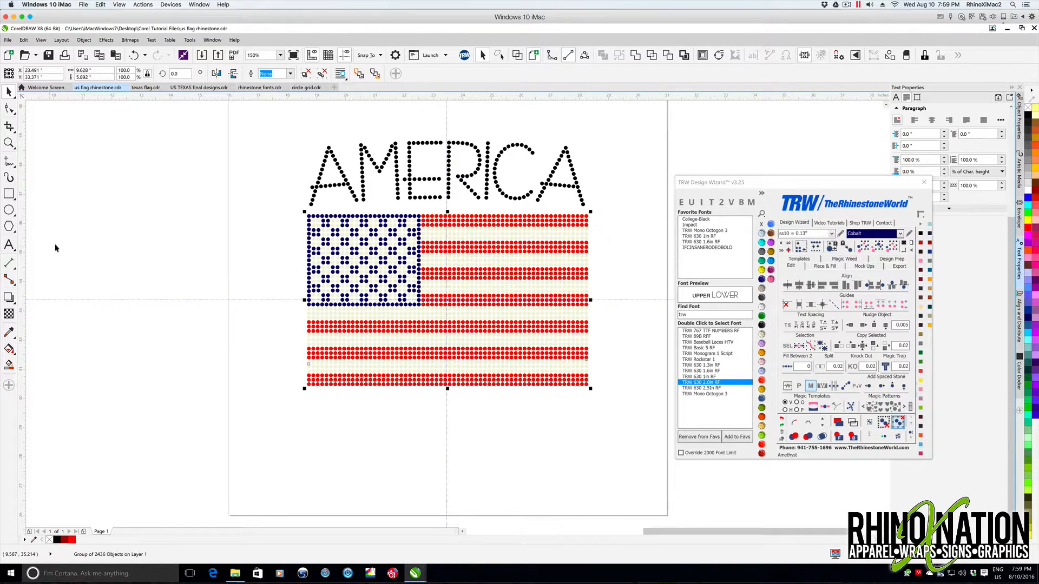
{"action": "left_click", "coordinate": [278, 248]}
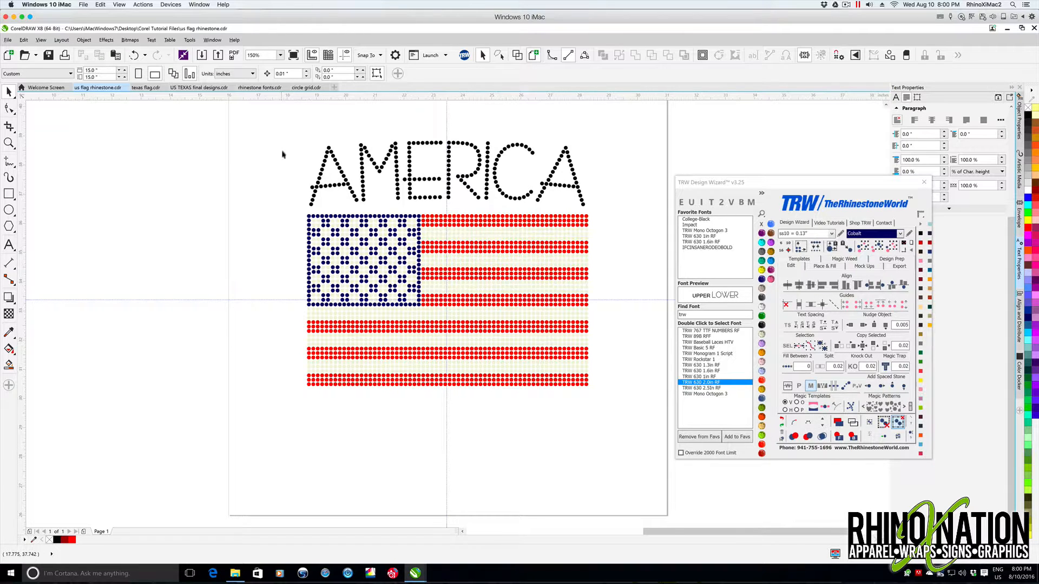
- Switch to the circle grid.cdr document and check the size of the grid's upper-right corner circle
{"action": "left_click", "coordinate": [306, 88]}
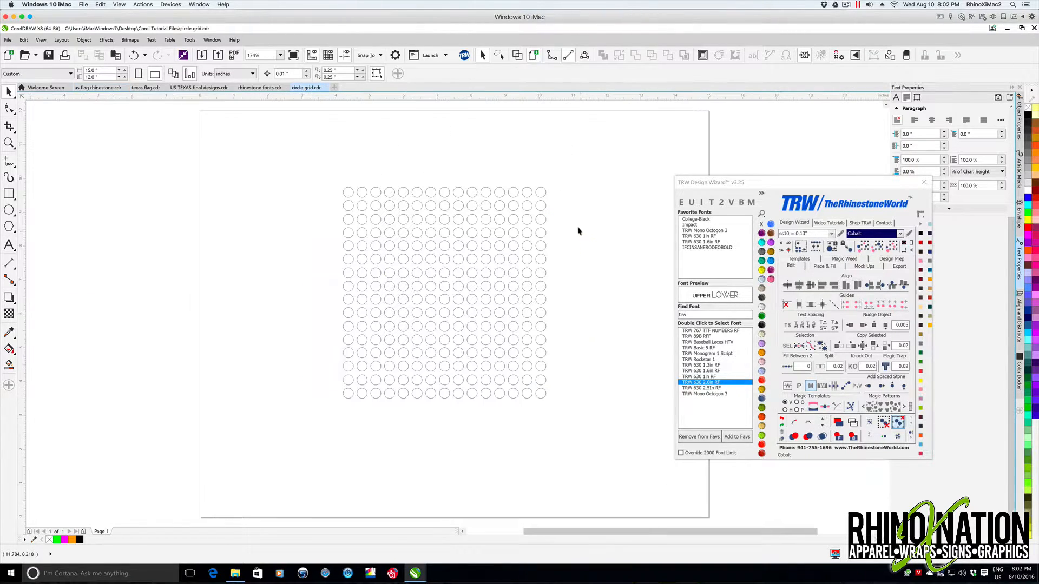
{"action": "left_click", "coordinate": [536, 197]}
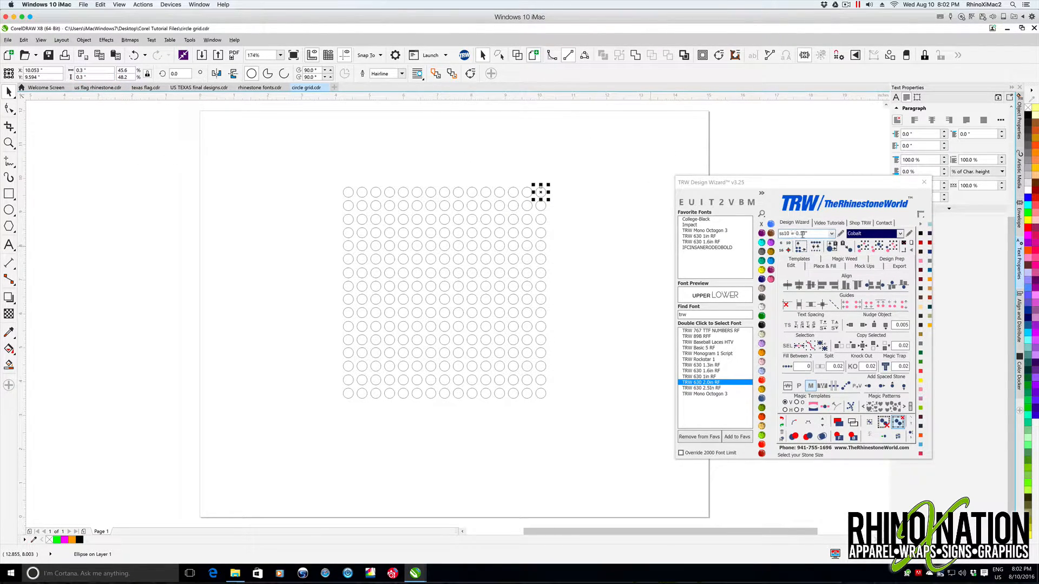
- Try to replace all circles of the grid with ss10 = 0.13" stones and clear the selection
{"action": "left_click_drag", "start_coordinate": [317, 154], "coordinate": [598, 433]}
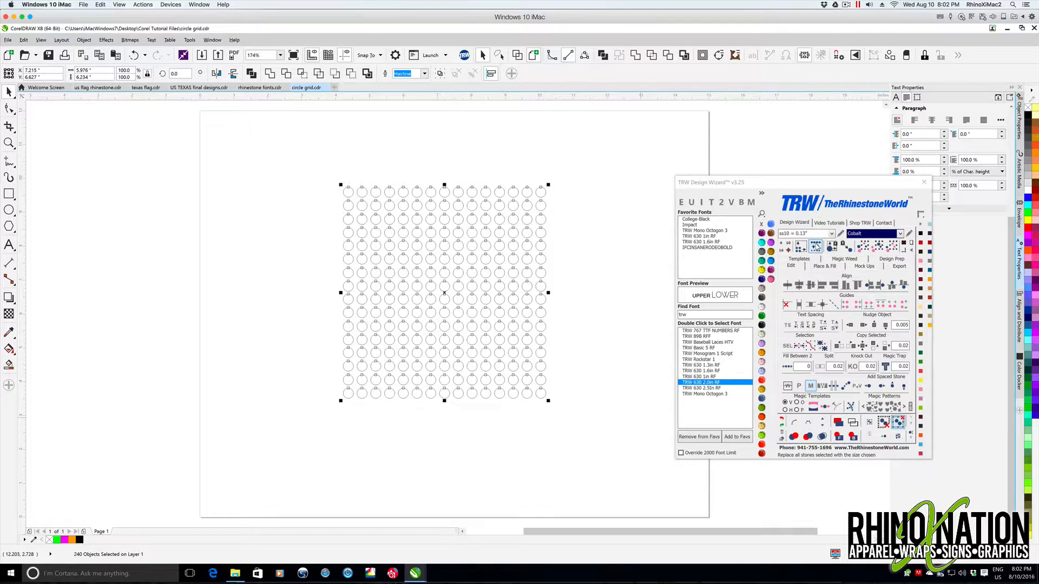
{"action": "left_click", "coordinate": [815, 247]}
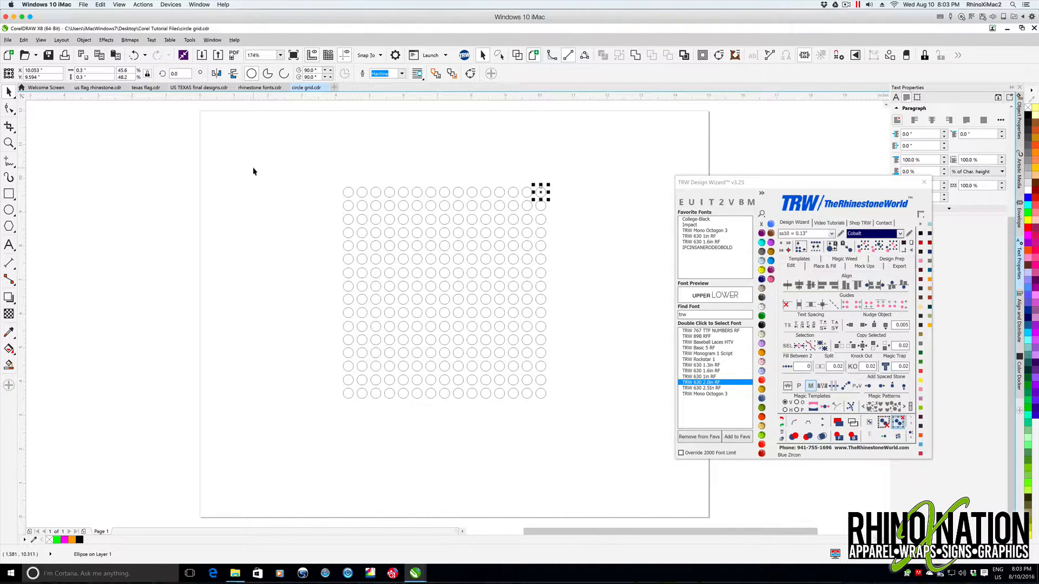
{"action": "left_click", "coordinate": [276, 178]}
- Select every circle in the grid and colour them TRW Blue, keeping the Design Wizard window clear of the grid
{"action": "left_click_drag", "start_coordinate": [309, 163], "coordinate": [615, 462]}
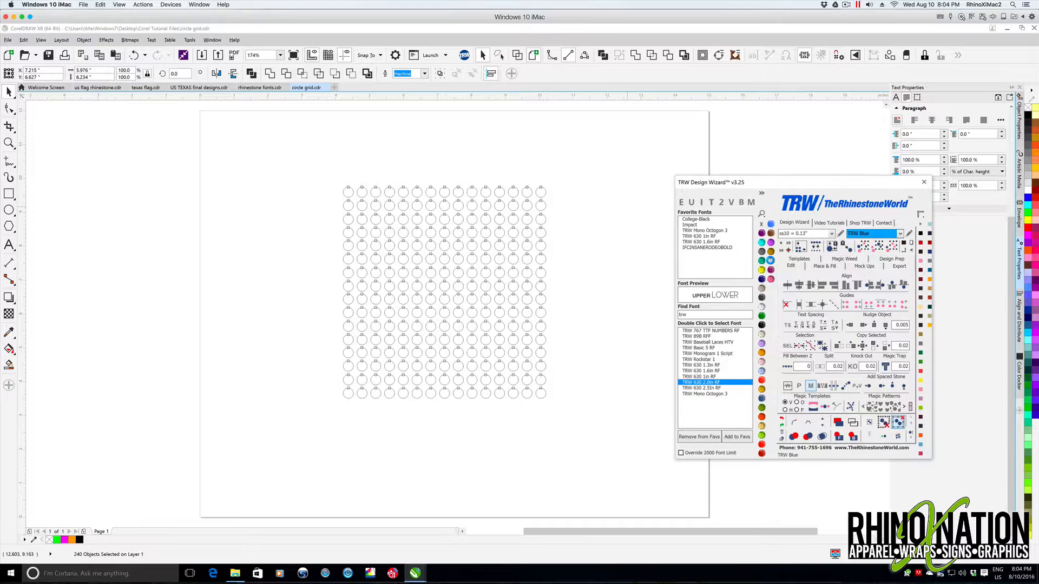
{"action": "left_click", "coordinate": [771, 270]}
{"action": "left_click_drag", "start_coordinate": [773, 182], "coordinate": [755, 182]}
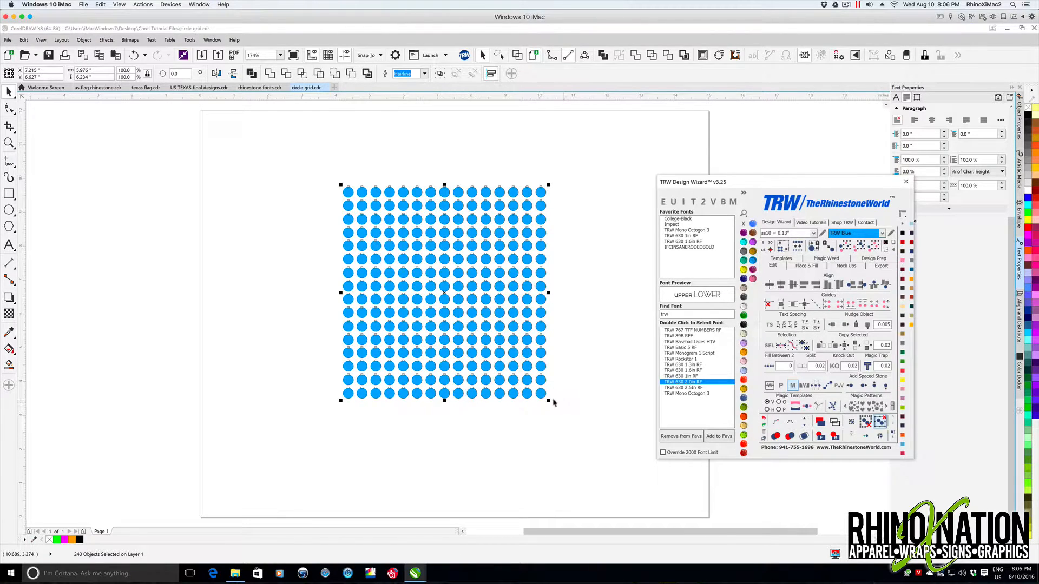
- Replace all the blue circles with ss10 = 0.13" stones, check one corner stone's size, and clear the selection
{"action": "left_click", "coordinate": [799, 246]}
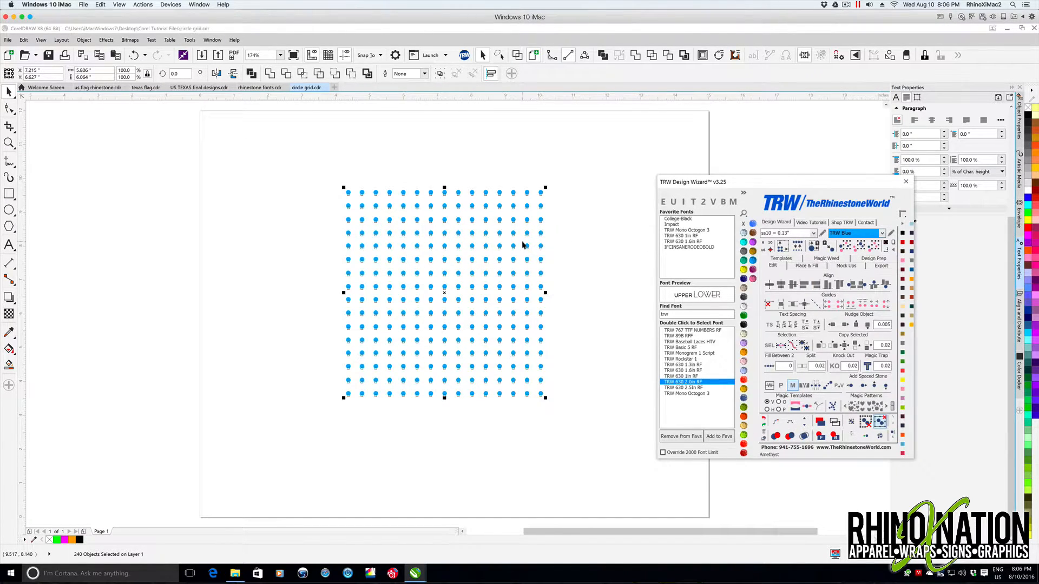
{"action": "left_click", "coordinate": [563, 241]}
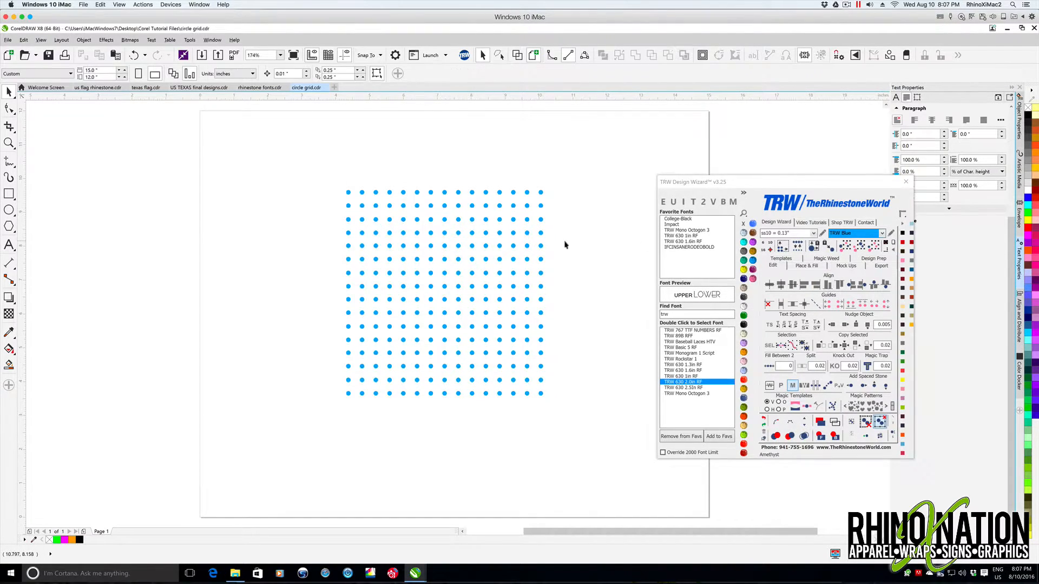
{"action": "left_click", "coordinate": [540, 193]}
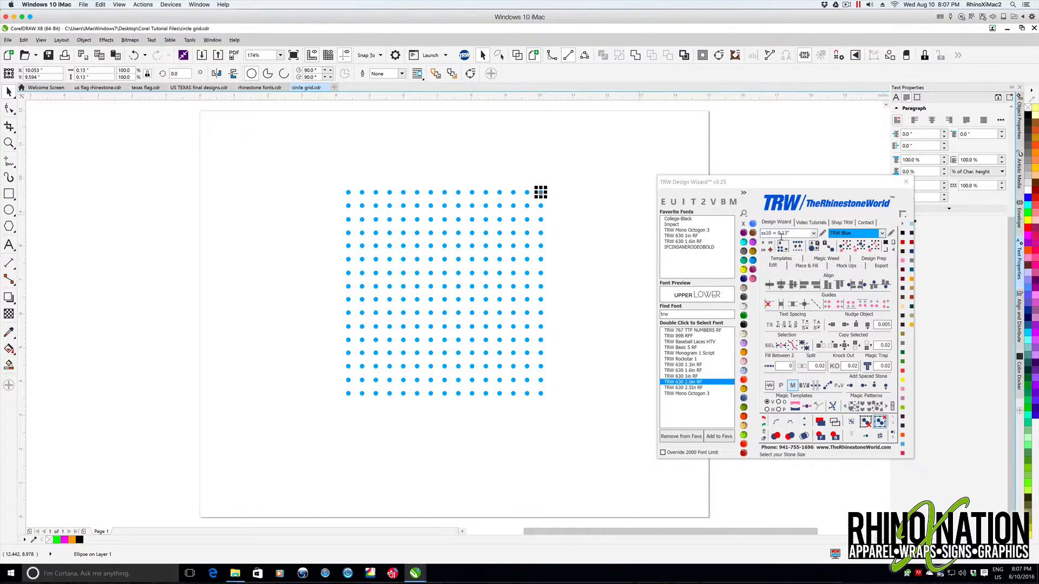
{"action": "left_click", "coordinate": [601, 232]}
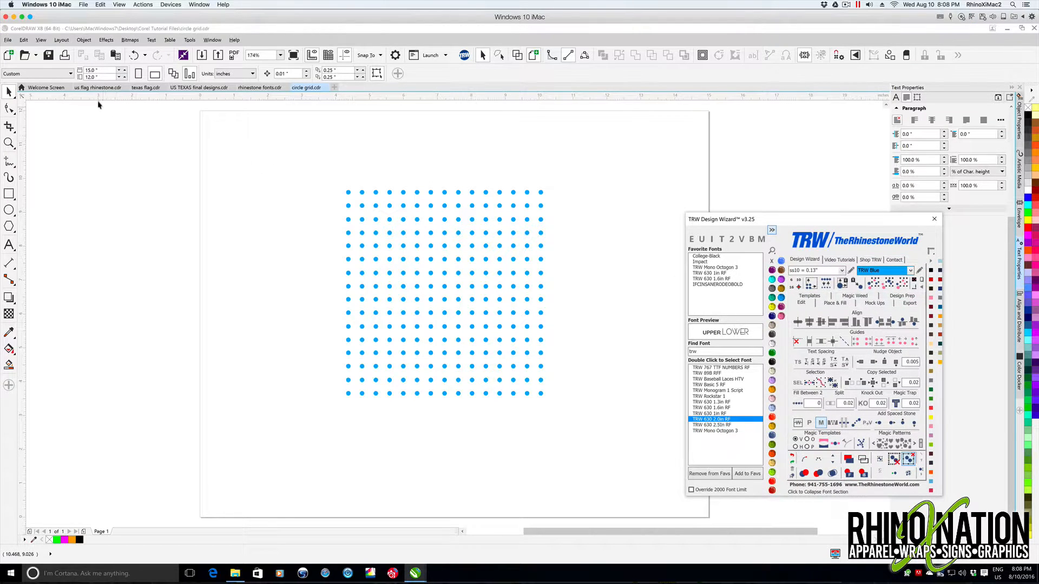
- Return to us flag rhinestone.cdr and add the centre-aligned text "the beautiful" beneath the flag
{"action": "left_click", "coordinate": [94, 88]}
{"action": "left_click", "coordinate": [94, 88]}
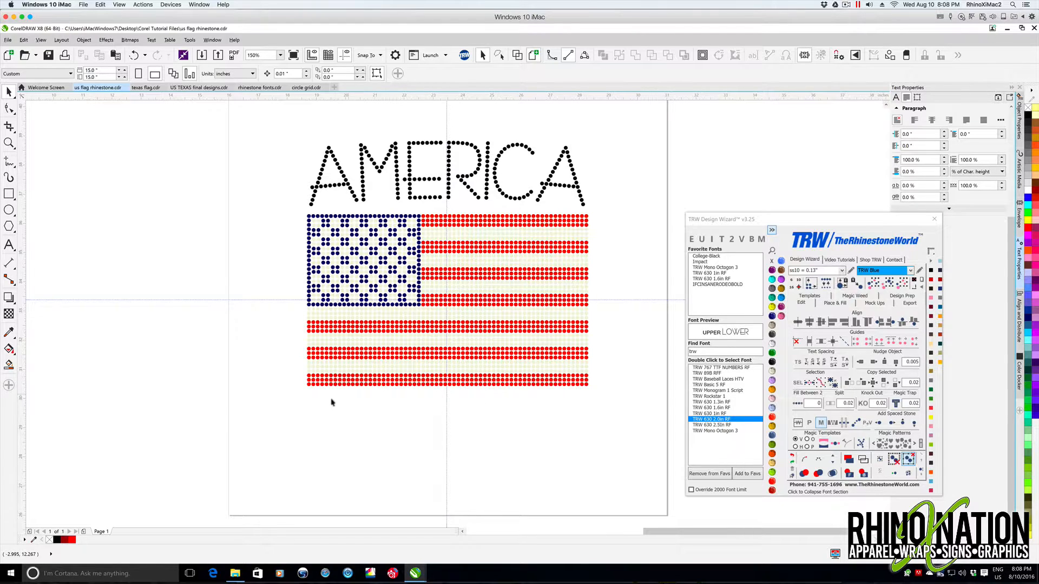
{"action": "left_click", "coordinate": [9, 245]}
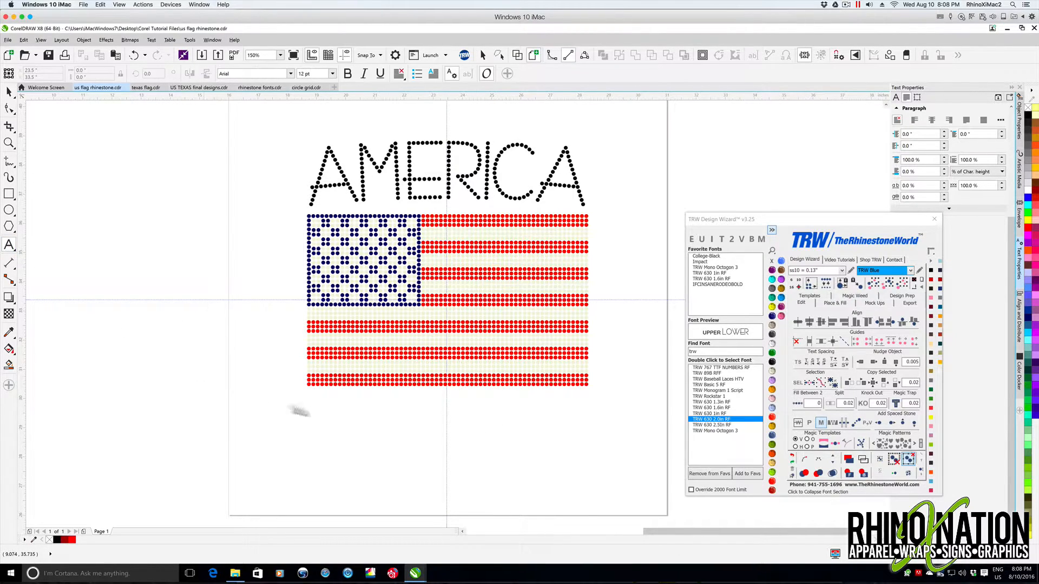
{"action": "left_click", "coordinate": [447, 448]}
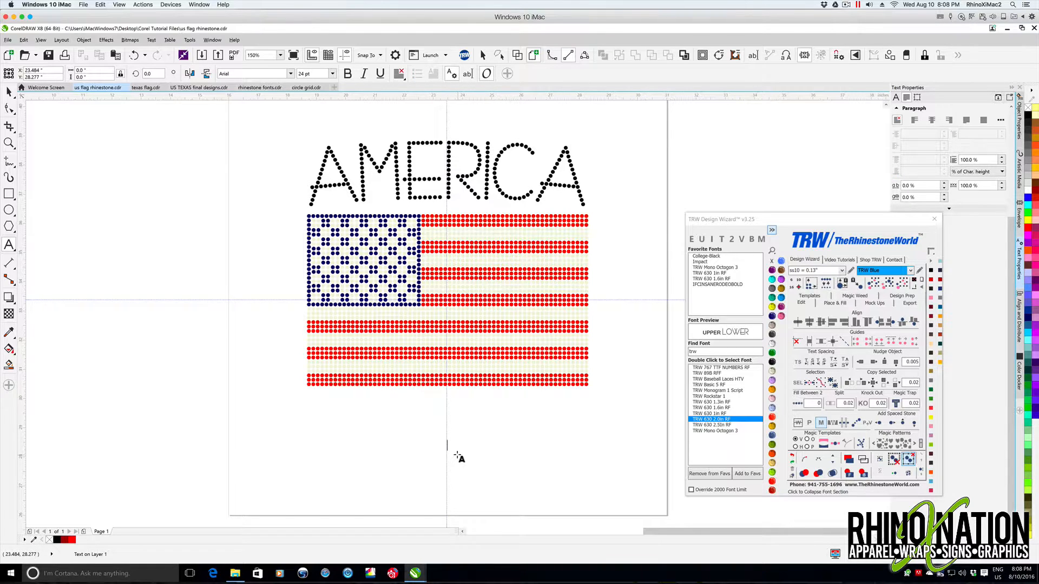
{"action": "type", "text": "the beautiful"}
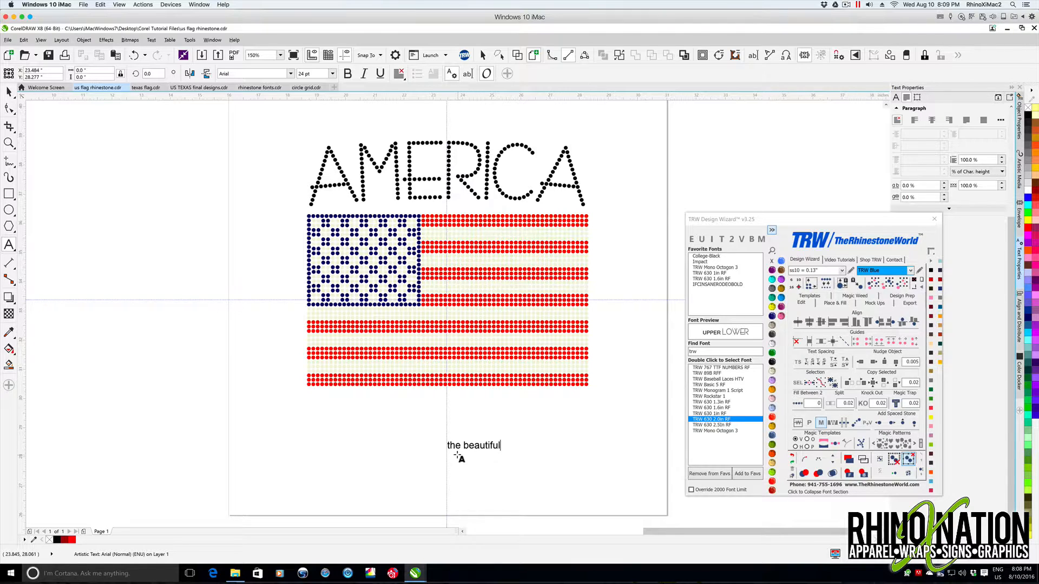
{"action": "key", "text": "ctrl+e"}
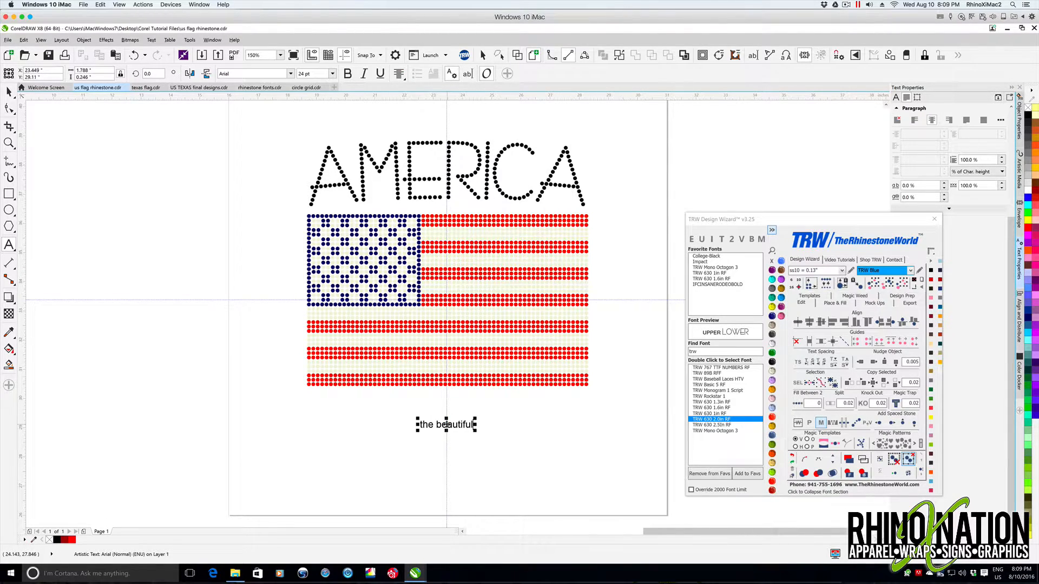
- Set the "the beautiful" text to the DAS~Script Stone font at 110 pt beneath the flag
{"action": "left_click", "coordinate": [291, 74]}
{"action": "left_click", "coordinate": [284, 98]}
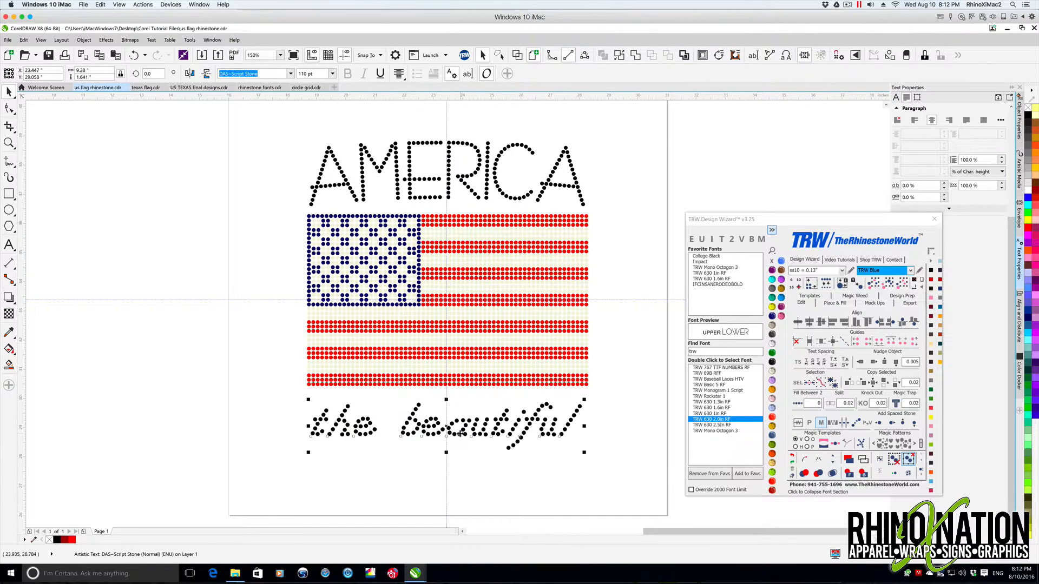
- Convert the "the beautiful" text to curves and ungroup all its objects
{"action": "right_click", "coordinate": [460, 433]}
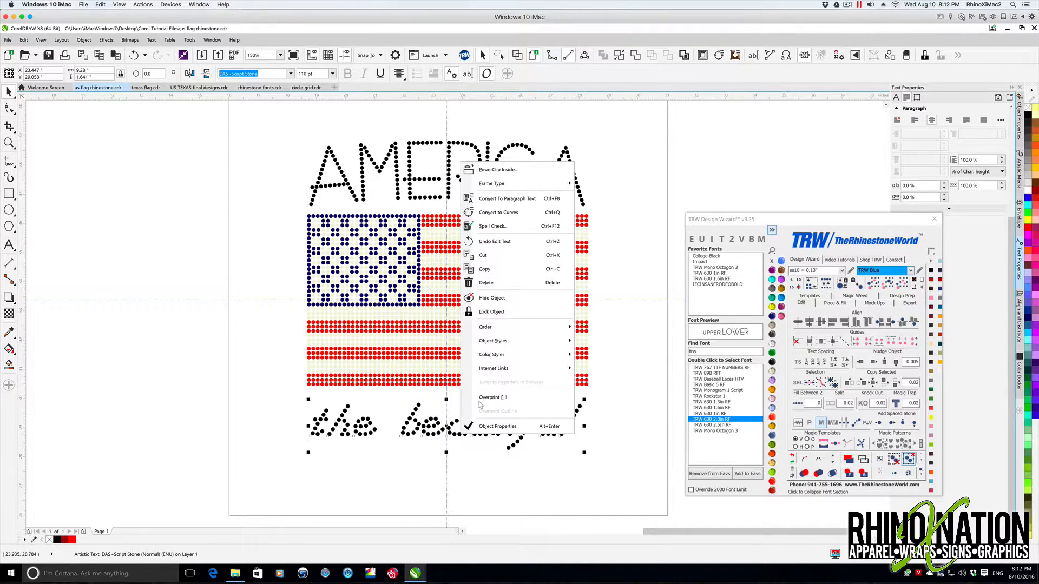
{"action": "left_click", "coordinate": [506, 214]}
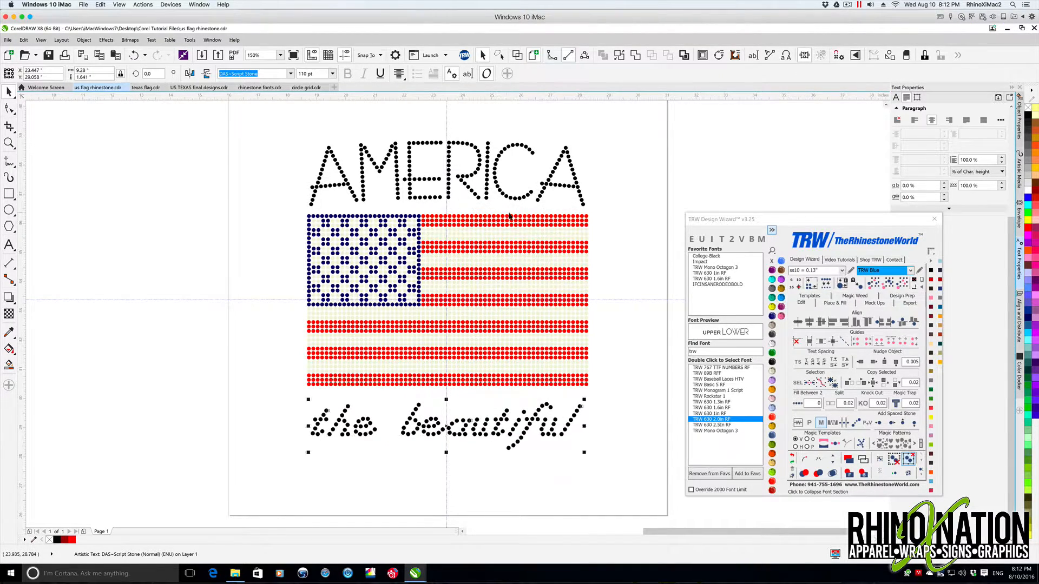
{"action": "right_click", "coordinate": [367, 434]}
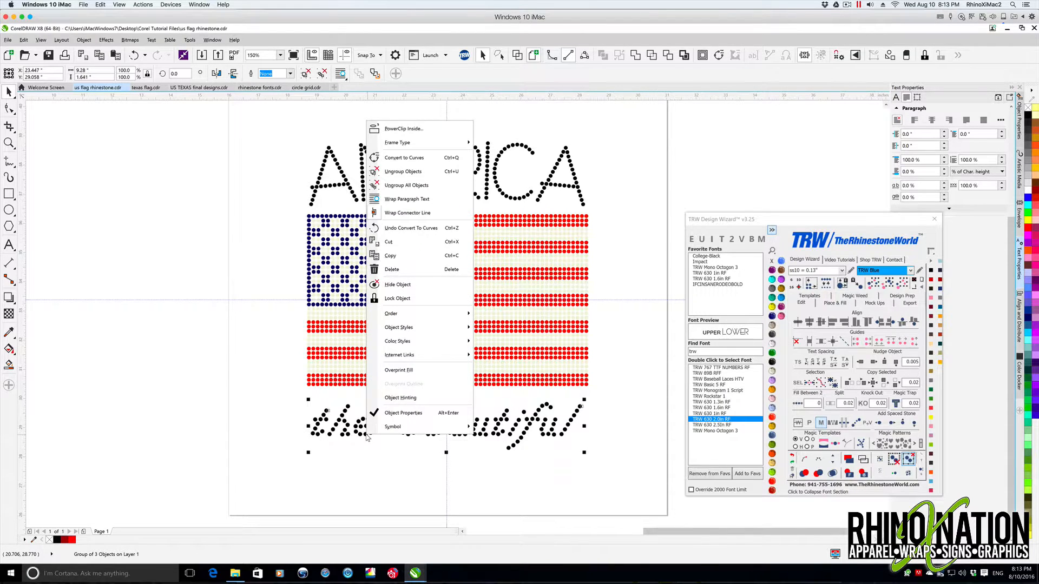
{"action": "left_click", "coordinate": [407, 186]}
- Break apart the curves of the "the beautiful" lettering into separate stones and select the stone atop the final l
{"action": "left_click", "coordinate": [360, 432]}
{"action": "right_click", "coordinate": [360, 433]}
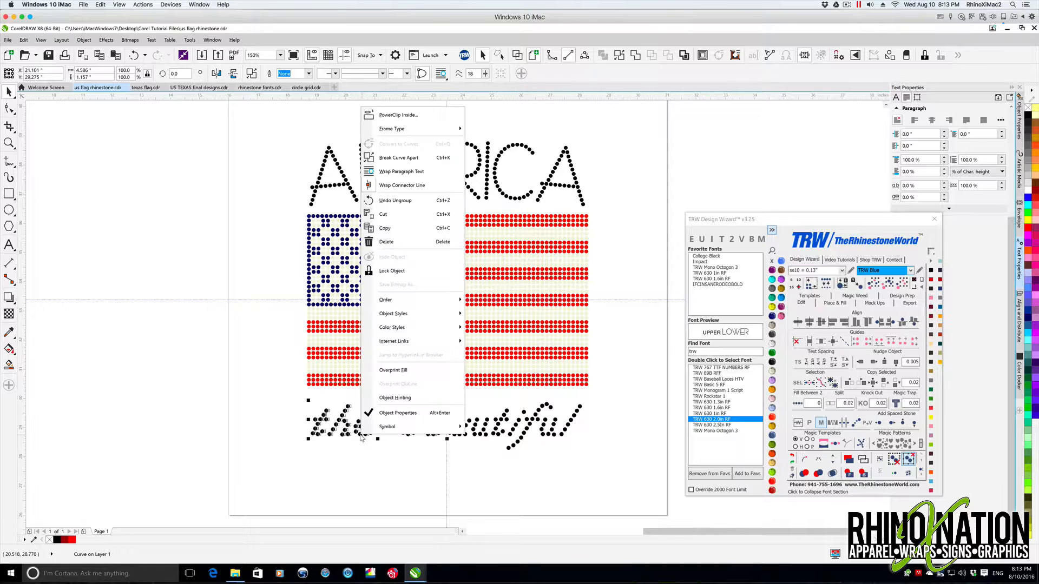
{"action": "left_click", "coordinate": [389, 159]}
{"action": "left_click", "coordinate": [461, 438]}
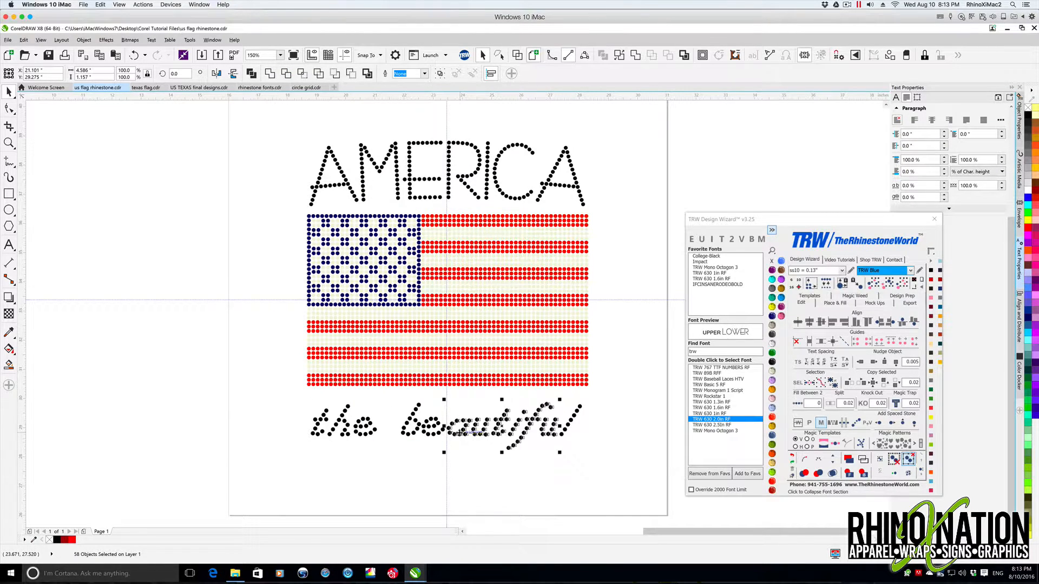
{"action": "right_click", "coordinate": [460, 435]}
{"action": "left_click", "coordinate": [607, 412]}
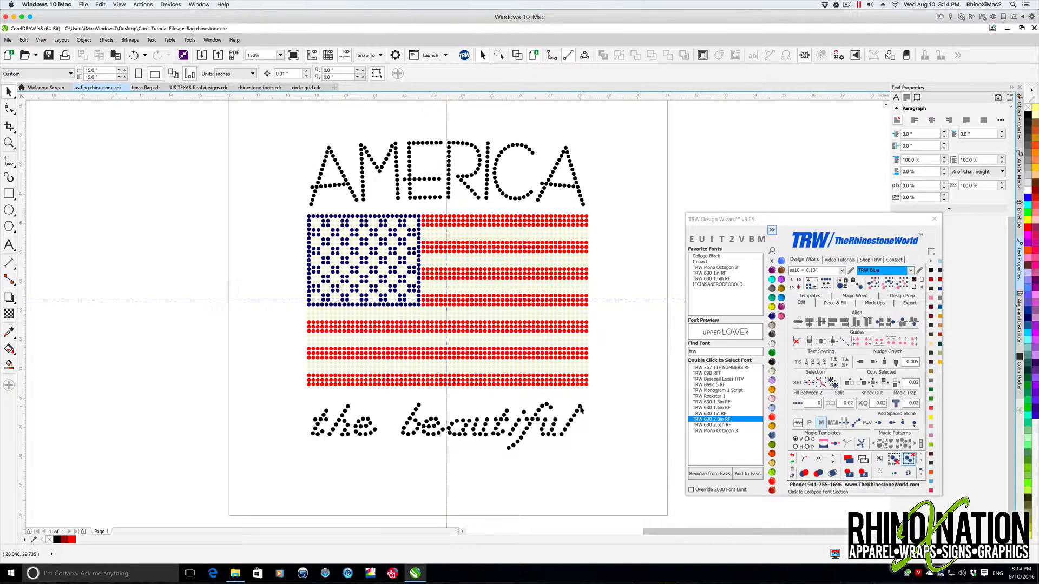
{"action": "left_click", "coordinate": [580, 409]}
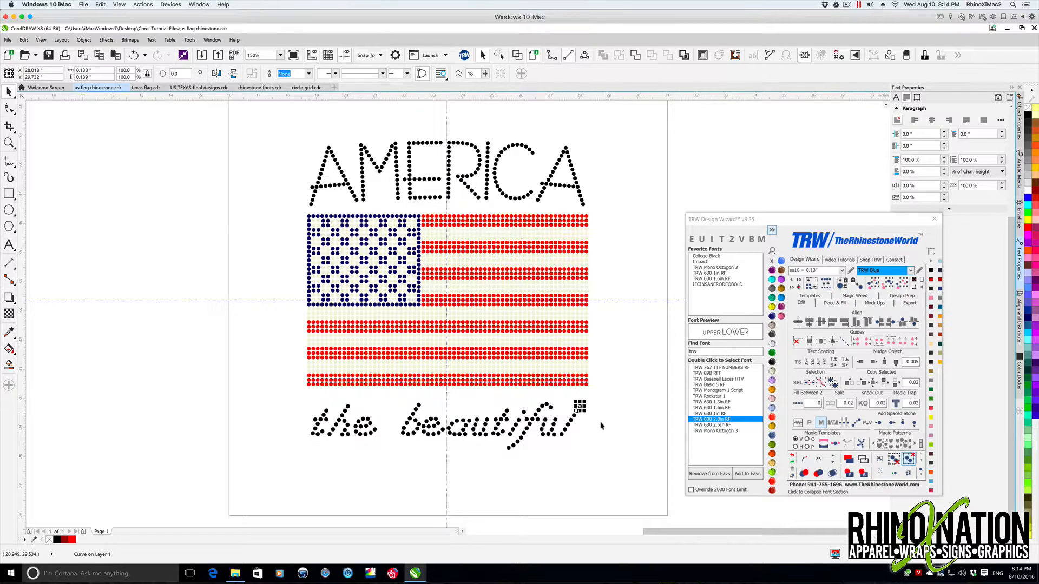
- Narrow the gap between the words by moving "the" and "beautiful" toward each other
{"action": "left_click_drag", "start_coordinate": [603, 399], "coordinate": [318, 456]}
{"action": "left_click_drag", "start_coordinate": [384, 459], "coordinate": [605, 398]}
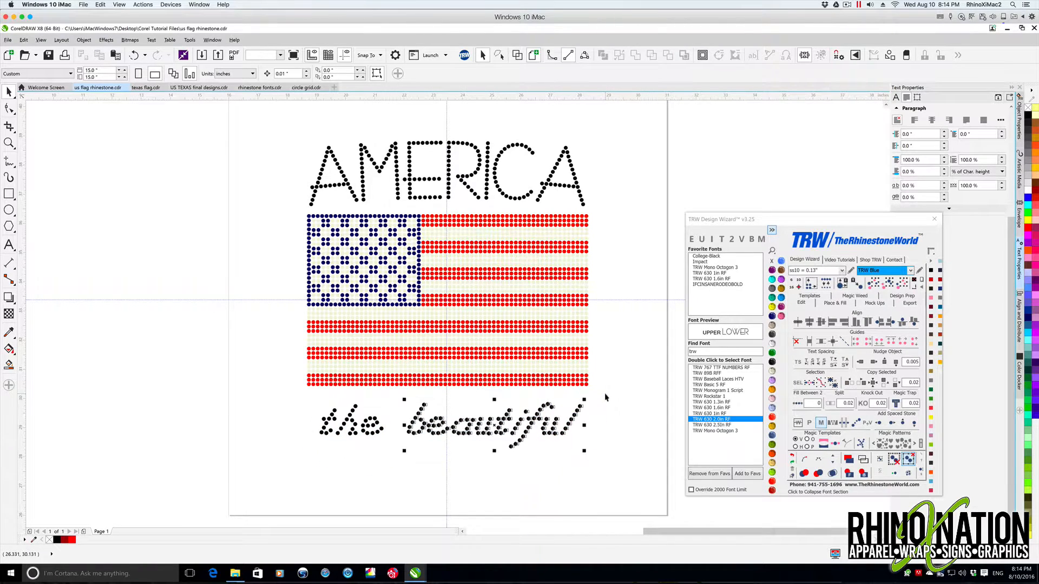
{"action": "key", "text": "Left"}
{"action": "key", "text": "Left"}
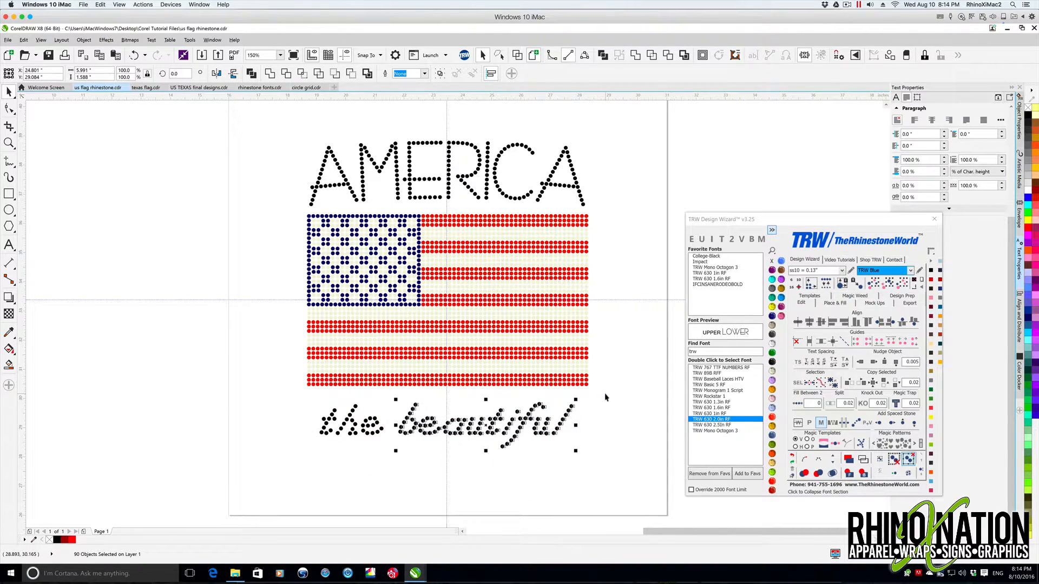
{"action": "key", "text": "Left"}
- Centre the whole "the beautiful" lettering under the flag and replace its stones with ss10 = 0.13" stones
{"action": "left_click_drag", "start_coordinate": [622, 394], "coordinate": [279, 468]}
{"action": "left_click_drag", "start_coordinate": [446, 425], "coordinate": [447, 427]}
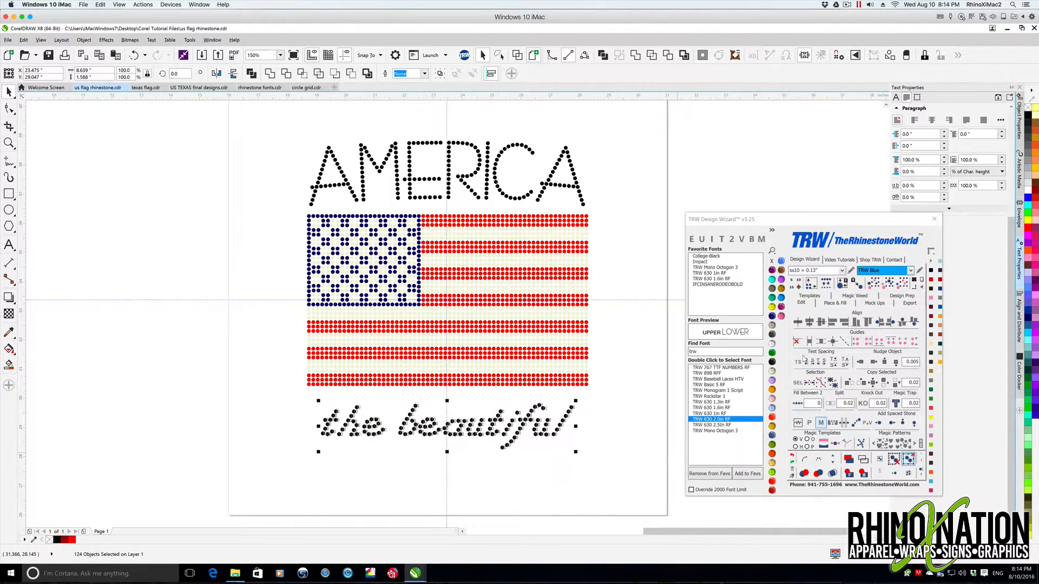
{"action": "left_click", "coordinate": [826, 285]}
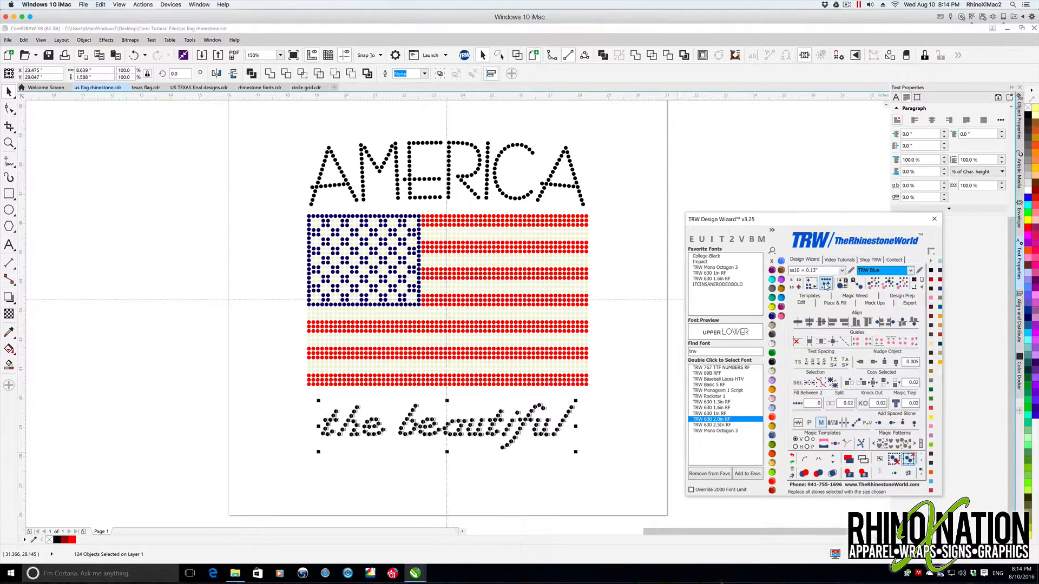
- Check the size of the stone atop the final l and switch to the rhinestone fonts.cdr document
{"action": "left_click", "coordinate": [572, 407]}
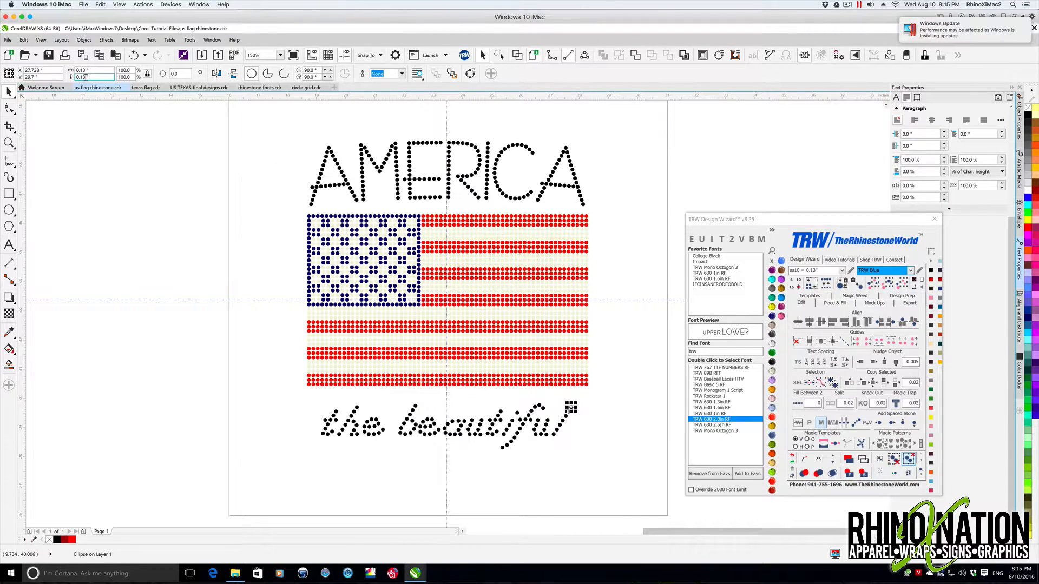
{"action": "left_click", "coordinate": [125, 237]}
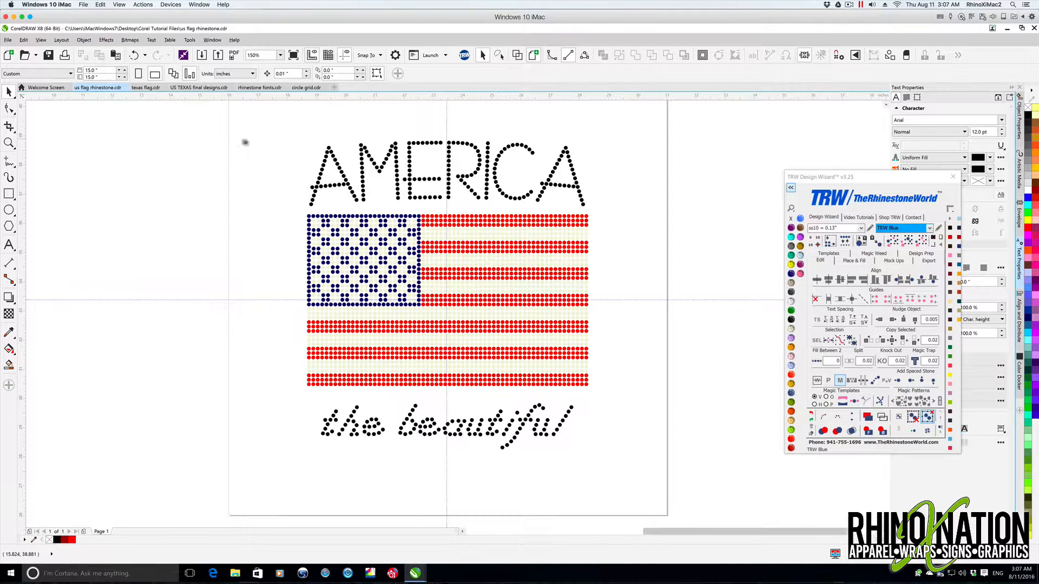
{"action": "left_click", "coordinate": [267, 88]}
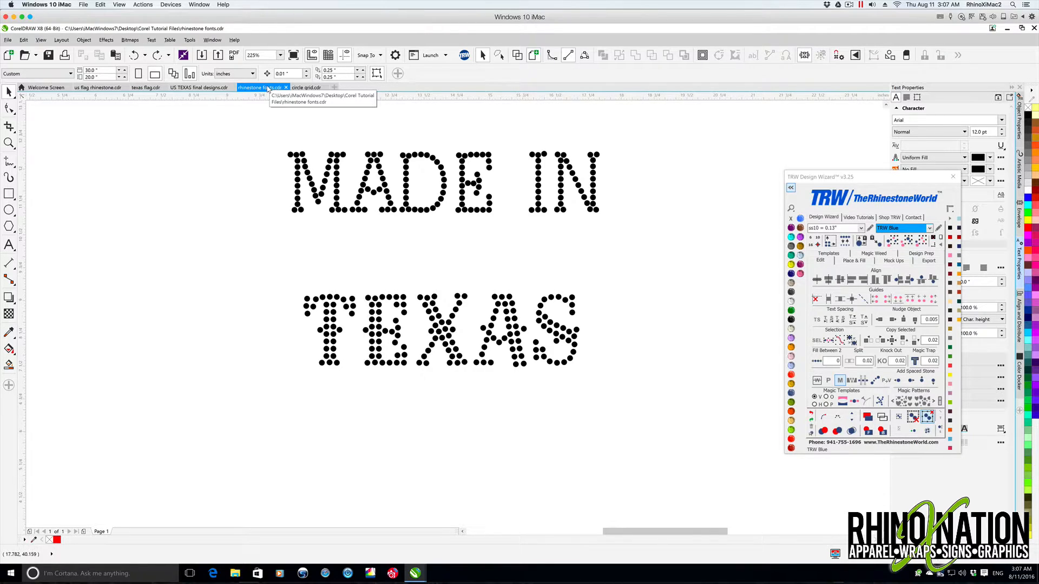
- Enlarge the TEXAS lettering to 9 inches wide and replace its stones with ss10 = 0.13" stones
{"action": "left_click_drag", "start_coordinate": [289, 254], "coordinate": [653, 424]}
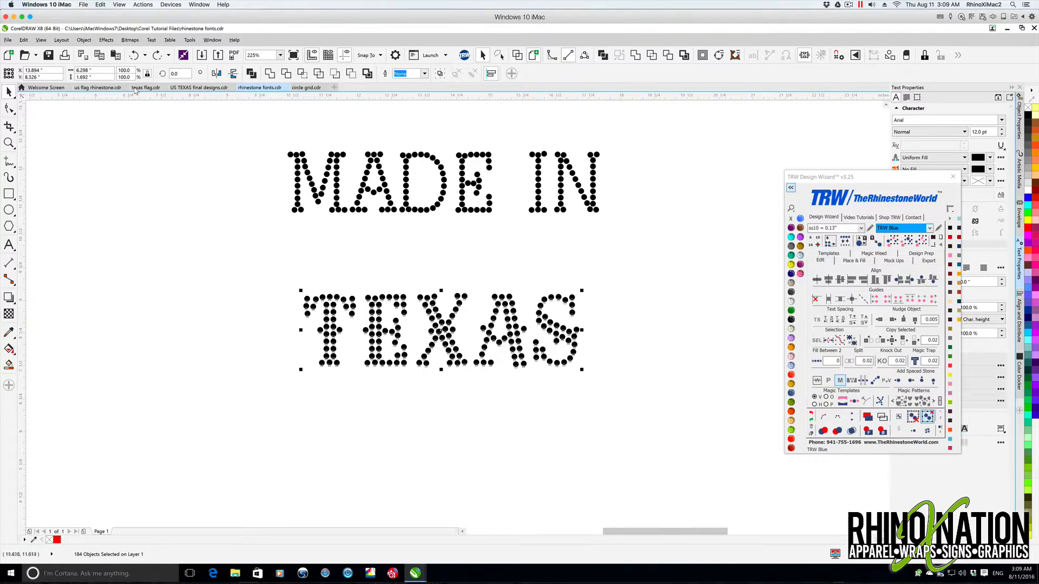
{"action": "left_click_drag", "start_coordinate": [99, 70], "coordinate": [56, 70]}
{"action": "type", "text": "9"}
{"action": "key", "text": "Return"}
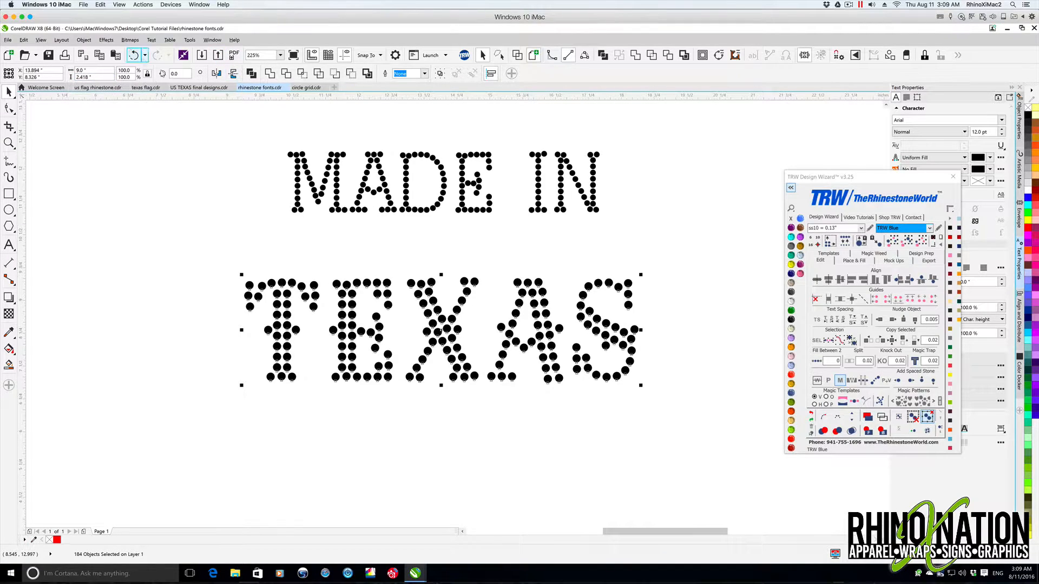
{"action": "left_click", "coordinate": [845, 240]}
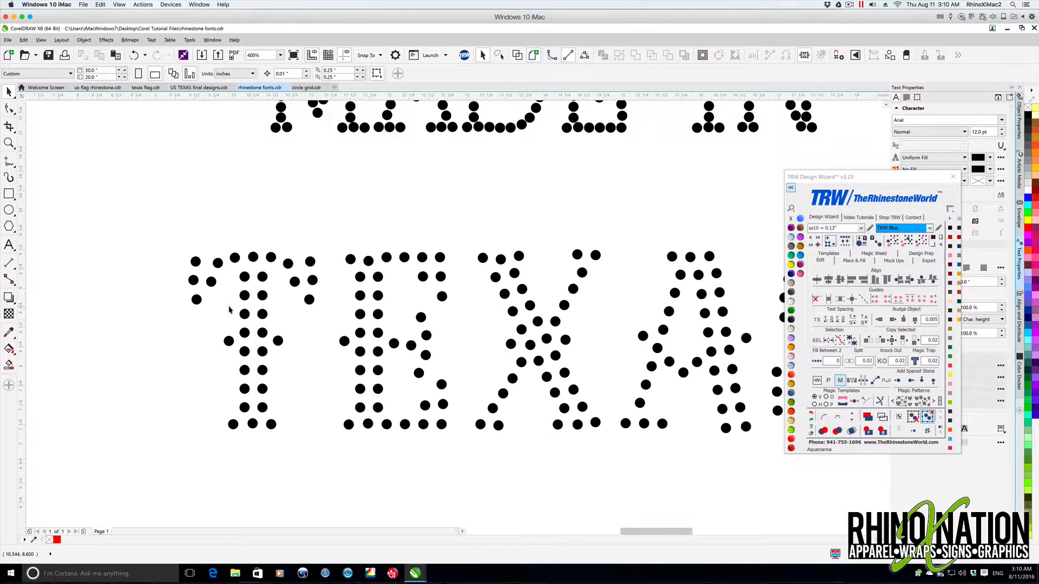
- Nudge the top two stones of the T's stem up toward the crossbar and the bottom two down toward the base
{"action": "left_click_drag", "start_coordinate": [234, 267], "coordinate": [273, 287]}
{"action": "key", "text": "Up"}
{"action": "key", "text": "Up"}
{"action": "key", "text": "Up"}
{"action": "key", "text": "Up"}
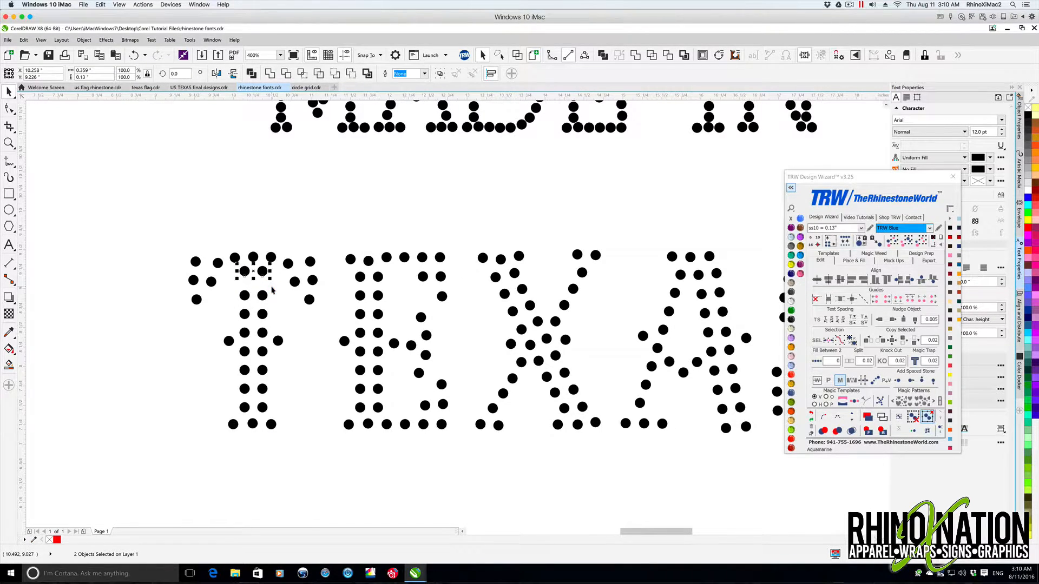
{"action": "left_click_drag", "start_coordinate": [232, 398], "coordinate": [273, 416]}
{"action": "key", "text": "Down"}
{"action": "key", "text": "Down"}
- Respace the left column of the T's stem evenly, add stones to close its gaps, and clear the path
{"action": "left_click_drag", "start_coordinate": [236, 267], "coordinate": [256, 428]}
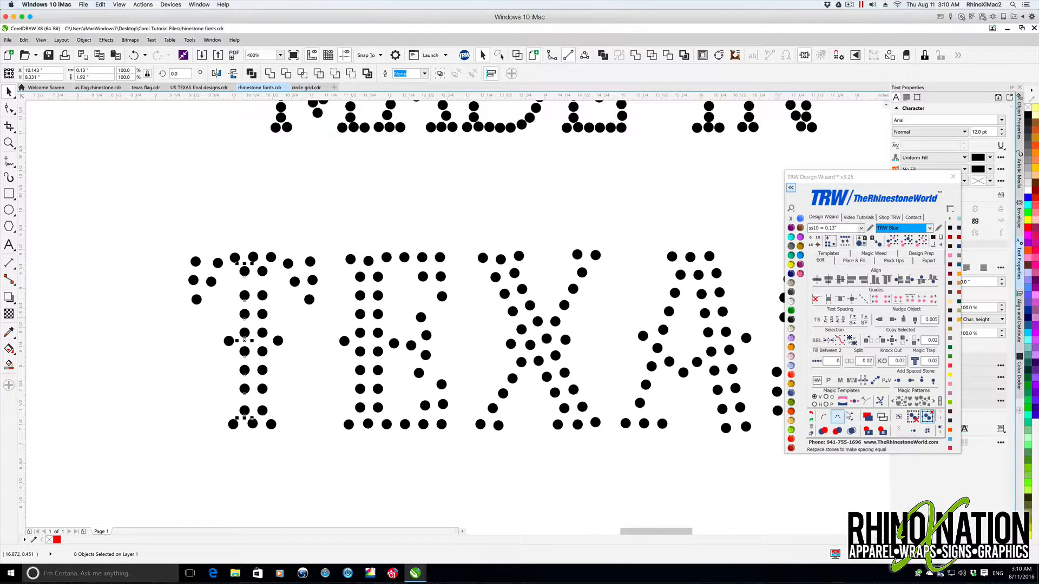
{"action": "left_click", "coordinate": [837, 417]}
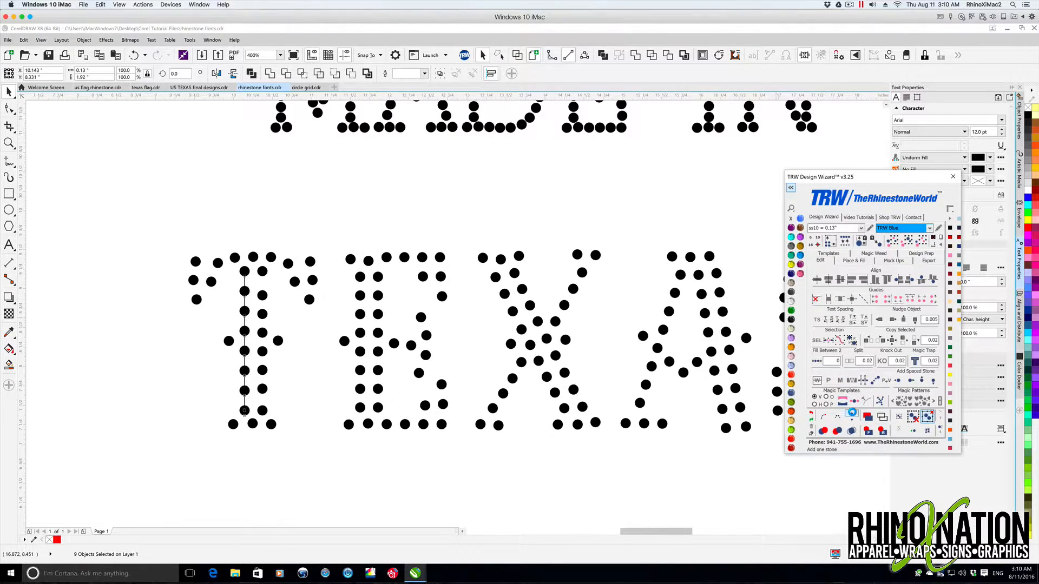
{"action": "left_click", "coordinate": [853, 416]}
{"action": "left_click", "coordinate": [854, 416]}
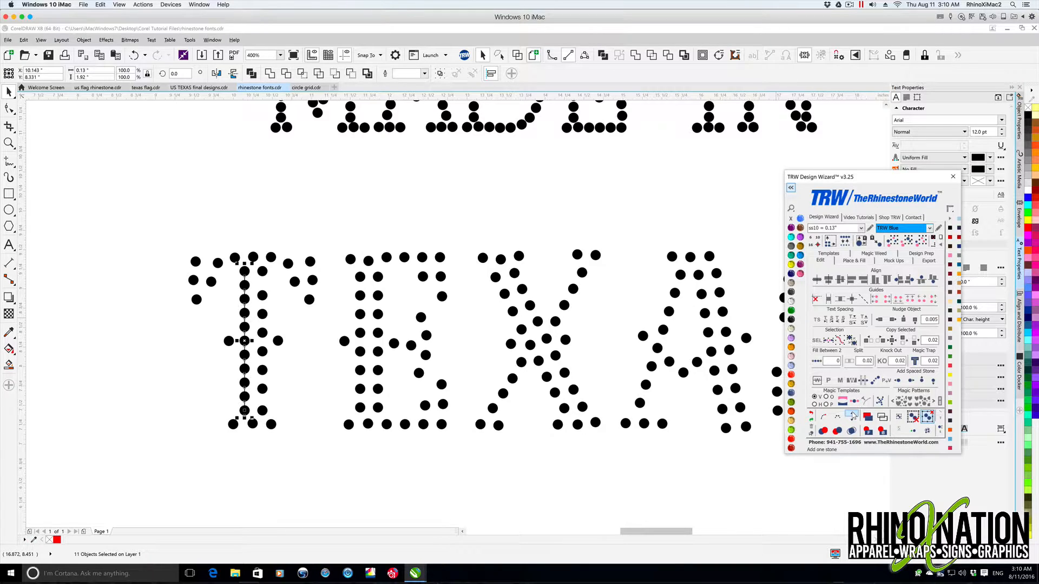
{"action": "left_click", "coordinate": [823, 416]}
- Fill the right column of the T's stem with evenly spaced added stones to match the left column
{"action": "left_click", "coordinate": [267, 278]}
{"action": "left_click_drag", "start_coordinate": [254, 267], "coordinate": [274, 430]}
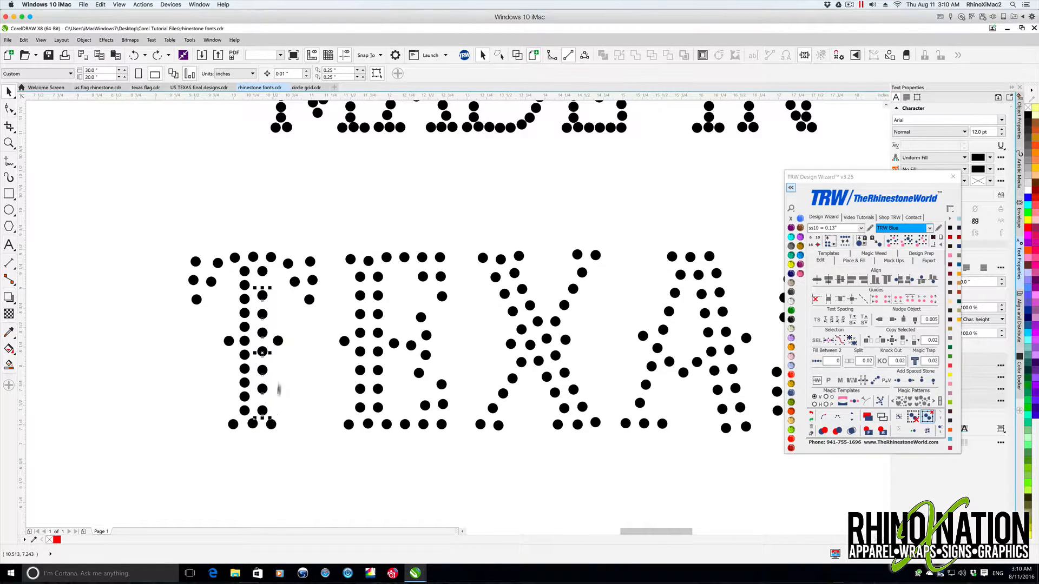
{"action": "left_click", "coordinate": [852, 416]}
{"action": "left_click", "coordinate": [853, 415]}
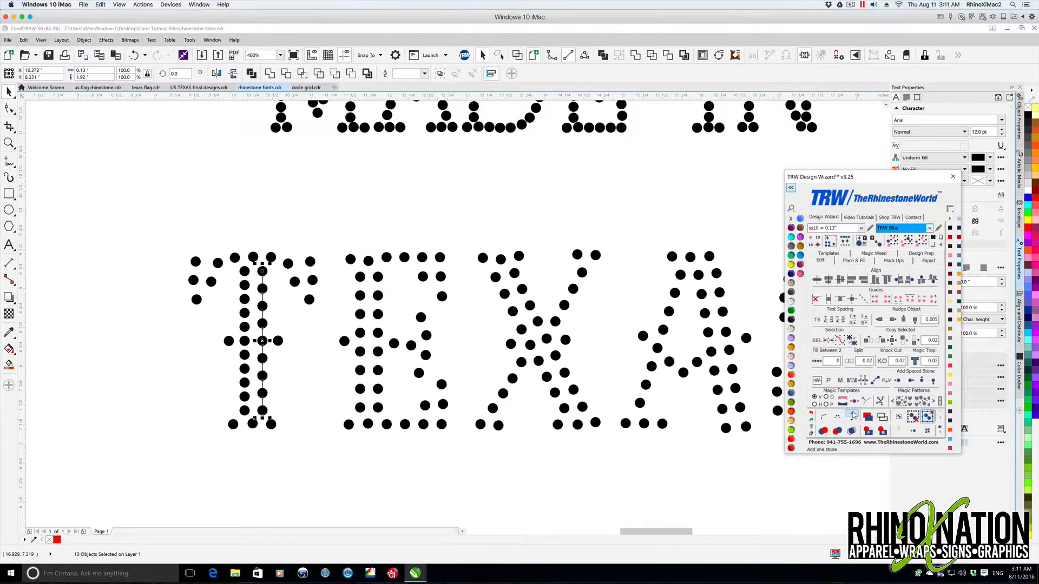
{"action": "left_click", "coordinate": [853, 416]}
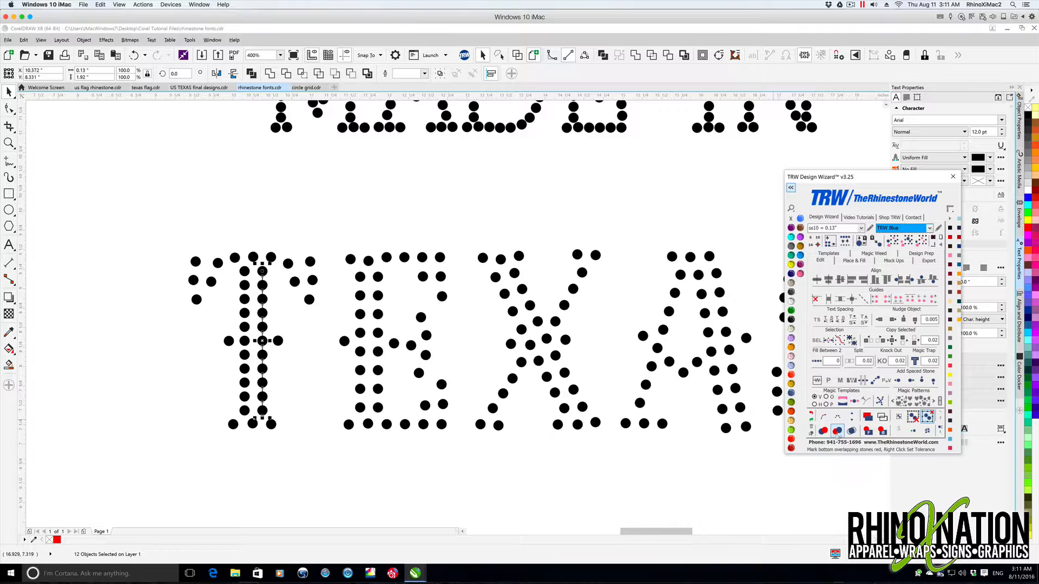
{"action": "left_click", "coordinate": [612, 465]}
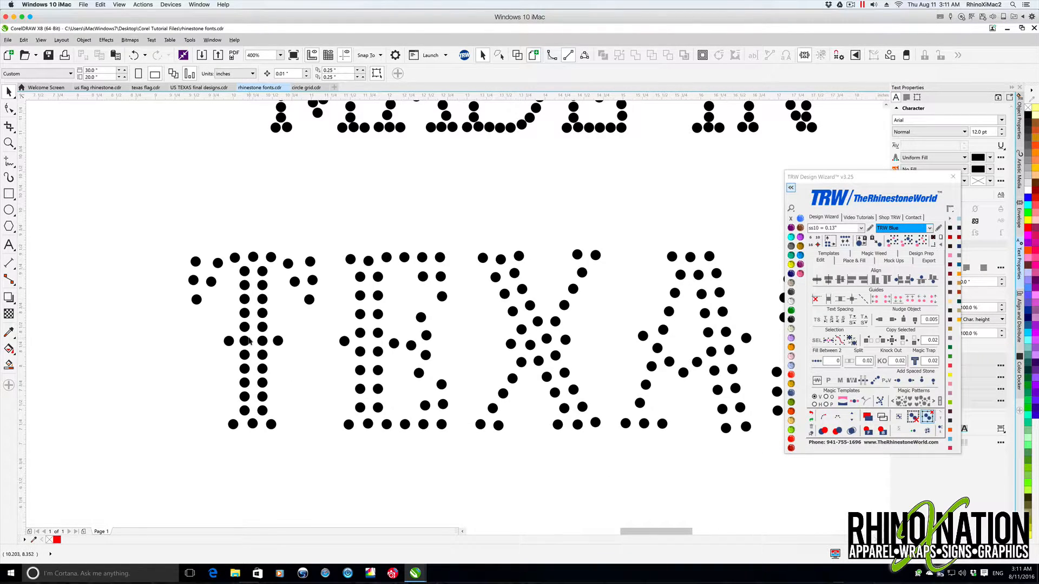
- Respace the outer stones on both tips of the T's crossbar, adding one stone to each tip
{"action": "left_click_drag", "start_coordinate": [179, 239], "coordinate": [210, 319]}
{"action": "left_click", "coordinate": [839, 418]}
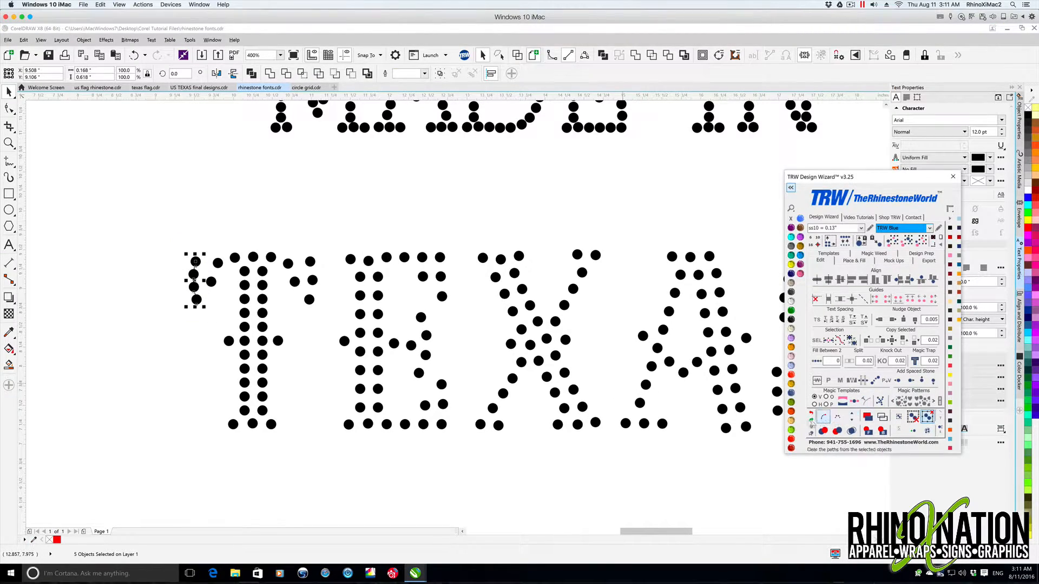
{"action": "left_click_drag", "start_coordinate": [291, 238], "coordinate": [331, 311]}
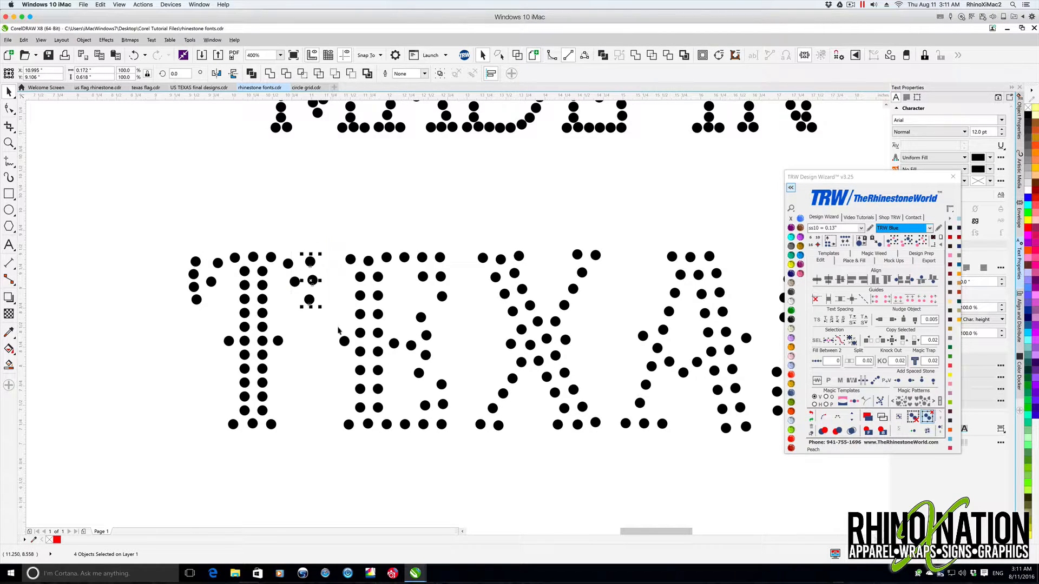
{"action": "left_click", "coordinate": [837, 416]}
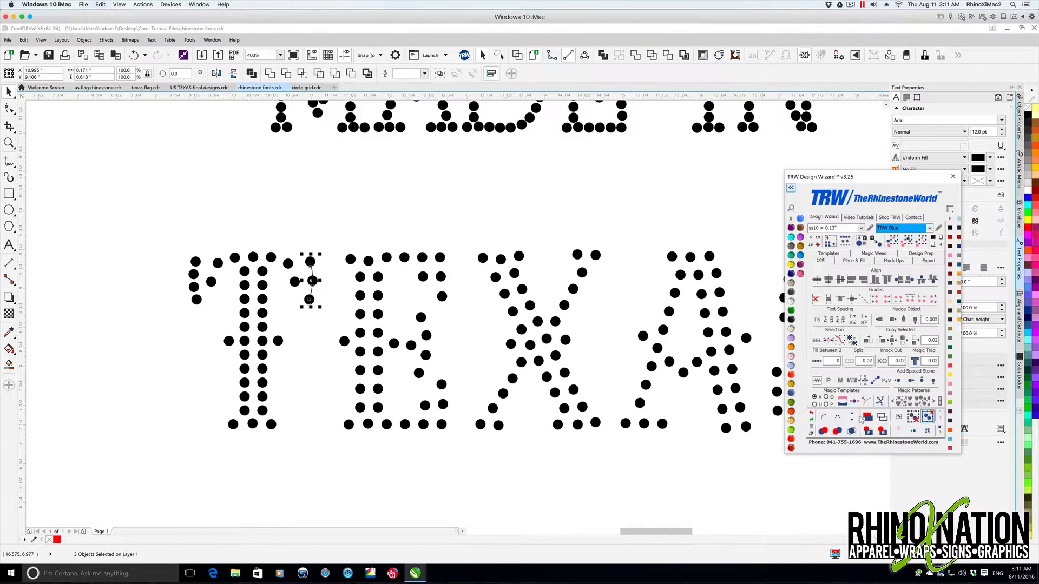
{"action": "left_click", "coordinate": [851, 415]}
{"action": "left_click", "coordinate": [823, 417]}
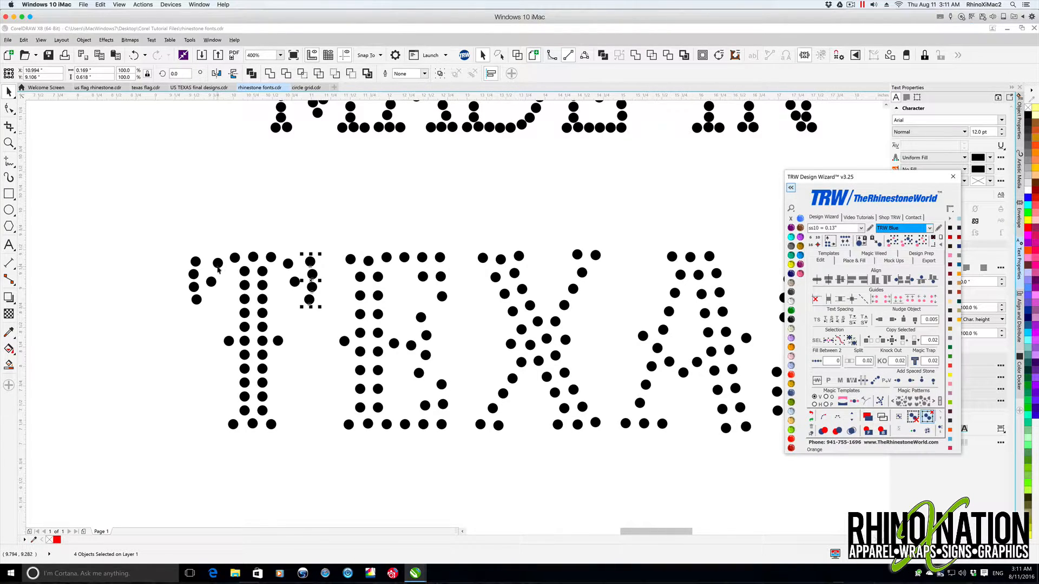
- Draw a Bézier path through the T's top arc, from the lowest stone of the left tip to that of the right tip
{"action": "left_click", "coordinate": [9, 162]}
{"action": "left_click", "coordinate": [48, 189]}
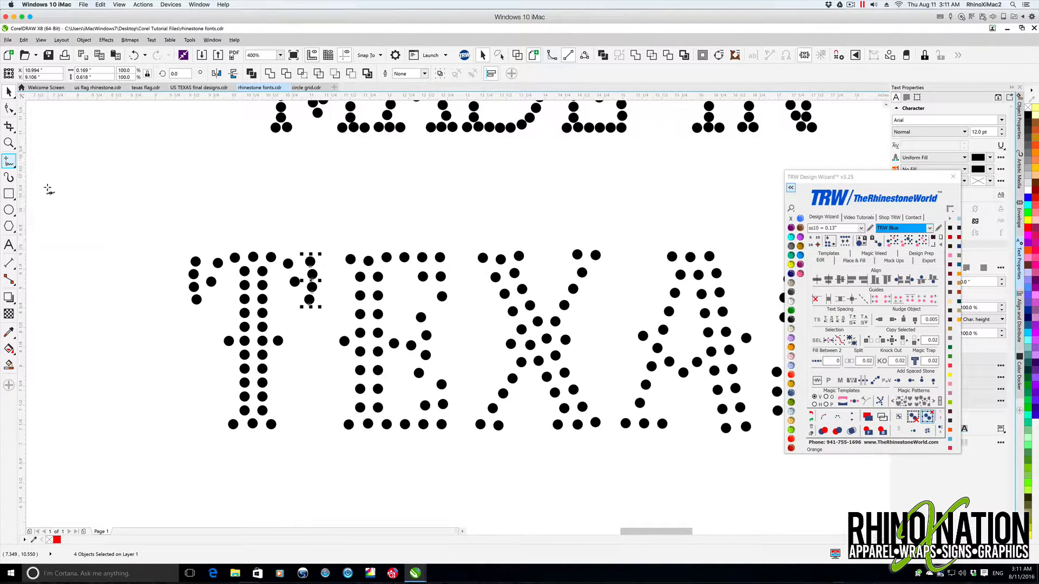
{"action": "left_click", "coordinate": [196, 299]}
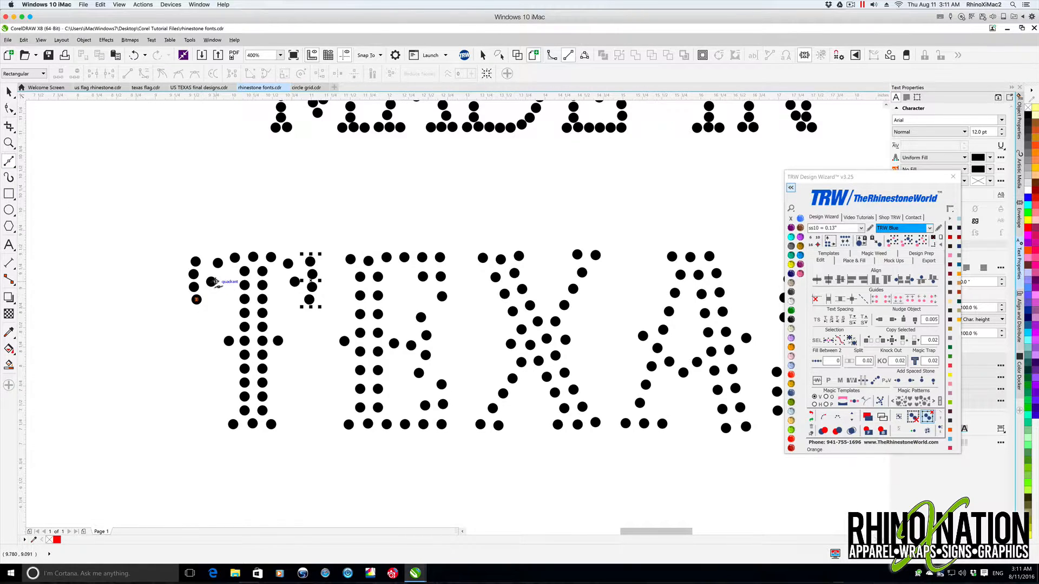
{"action": "left_click", "coordinate": [212, 281]}
{"action": "left_click", "coordinate": [217, 263]}
{"action": "left_click", "coordinate": [235, 257]}
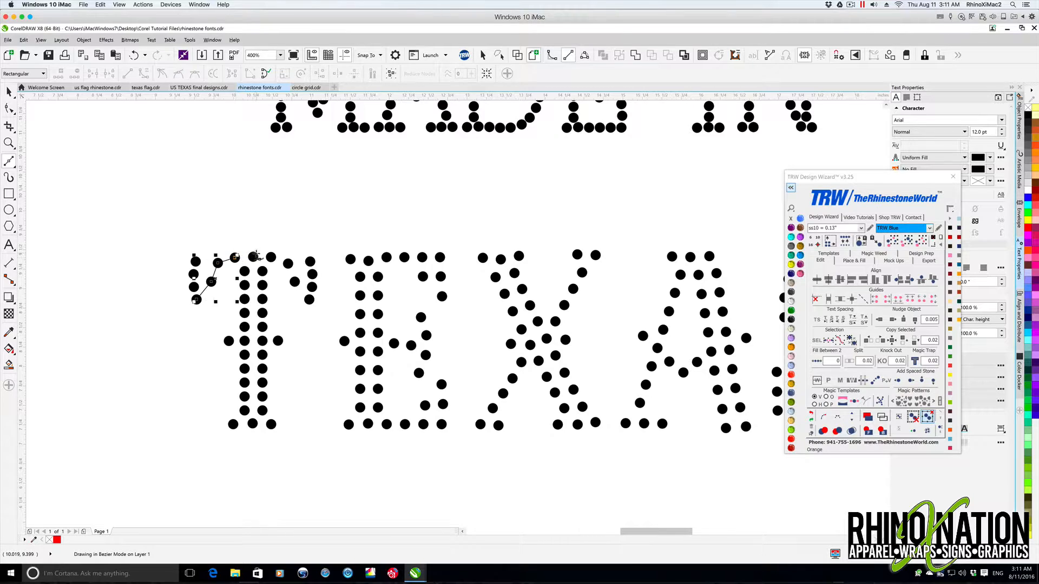
{"action": "left_click", "coordinate": [252, 256]}
{"action": "left_click", "coordinate": [270, 256]}
{"action": "left_click", "coordinate": [287, 263]}
{"action": "left_click", "coordinate": [294, 281]}
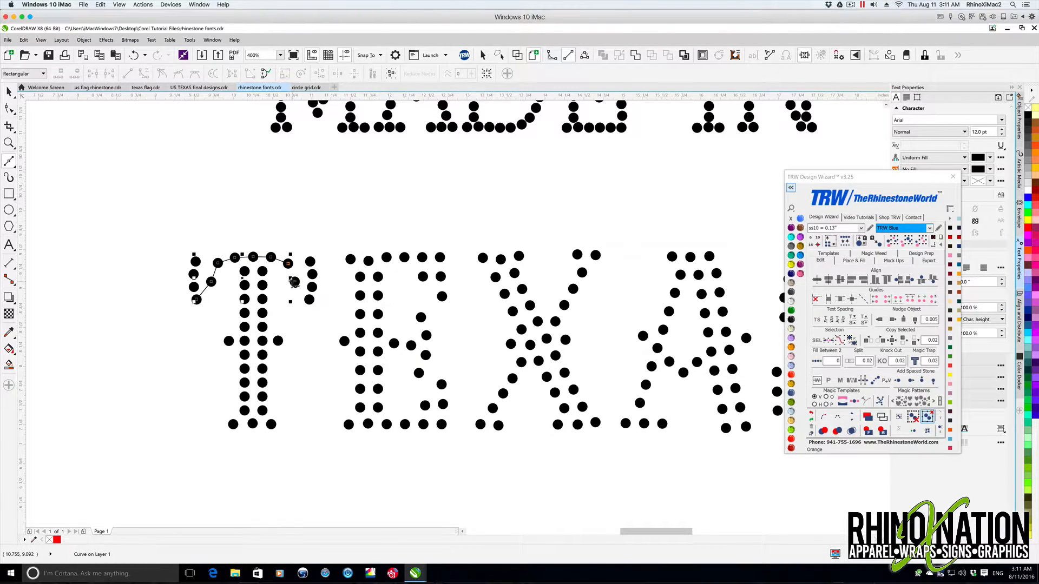
{"action": "left_click", "coordinate": [309, 299]}
- Add five evenly spaced stones along the T's top arc and clear the path
{"action": "left_click", "coordinate": [852, 416]}
{"action": "left_click", "coordinate": [853, 416]}
{"action": "left_click", "coordinate": [853, 415]}
{"action": "left_click", "coordinate": [853, 416]}
{"action": "left_click", "coordinate": [853, 416]}
{"action": "left_click", "coordinate": [821, 416]}
{"action": "left_click", "coordinate": [279, 358]}
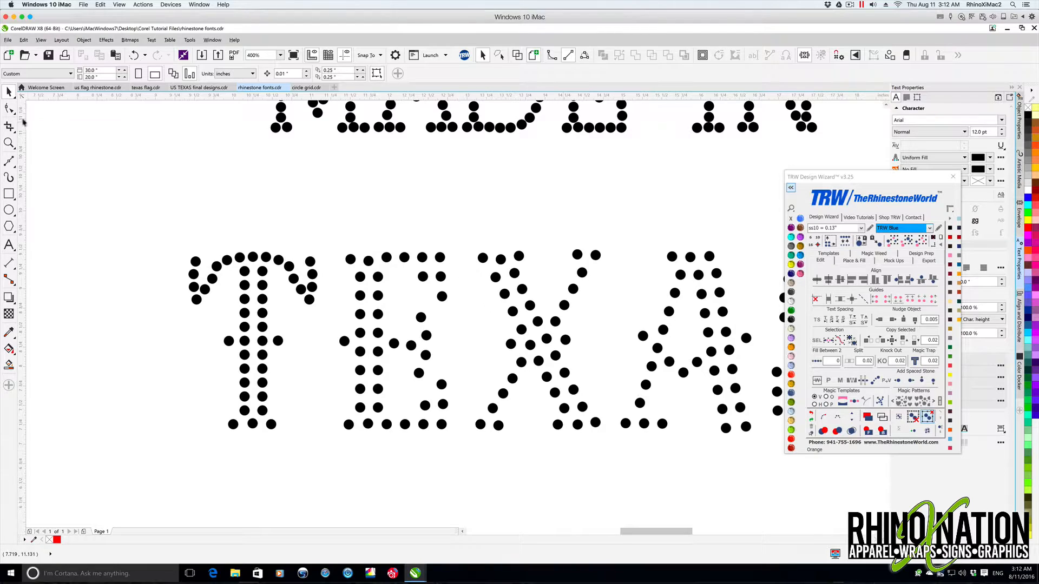
- Rebuild the X's outer diagonal from upper left to lower right with evenly spaced added stones along a 2-point line, and clear the path
{"action": "left_click", "coordinate": [12, 164]}
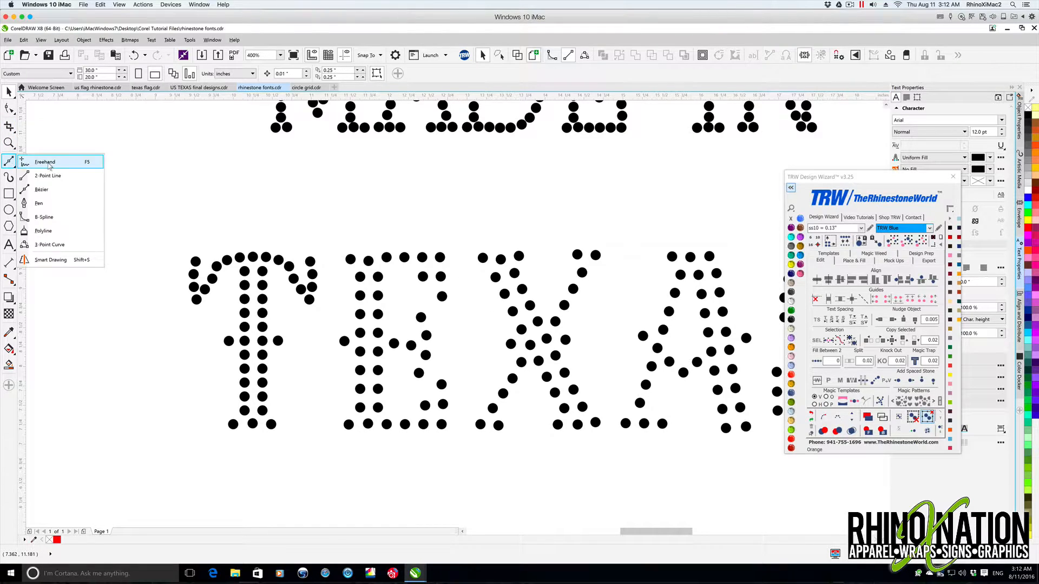
{"action": "left_click", "coordinate": [55, 174]}
{"action": "left_click_drag", "start_coordinate": [483, 258], "coordinate": [578, 425]}
{"action": "left_click", "coordinate": [838, 419]}
{"action": "left_click", "coordinate": [852, 416]}
{"action": "left_click", "coordinate": [852, 417]}
{"action": "left_click", "coordinate": [853, 417]}
{"action": "left_click", "coordinate": [853, 416]}
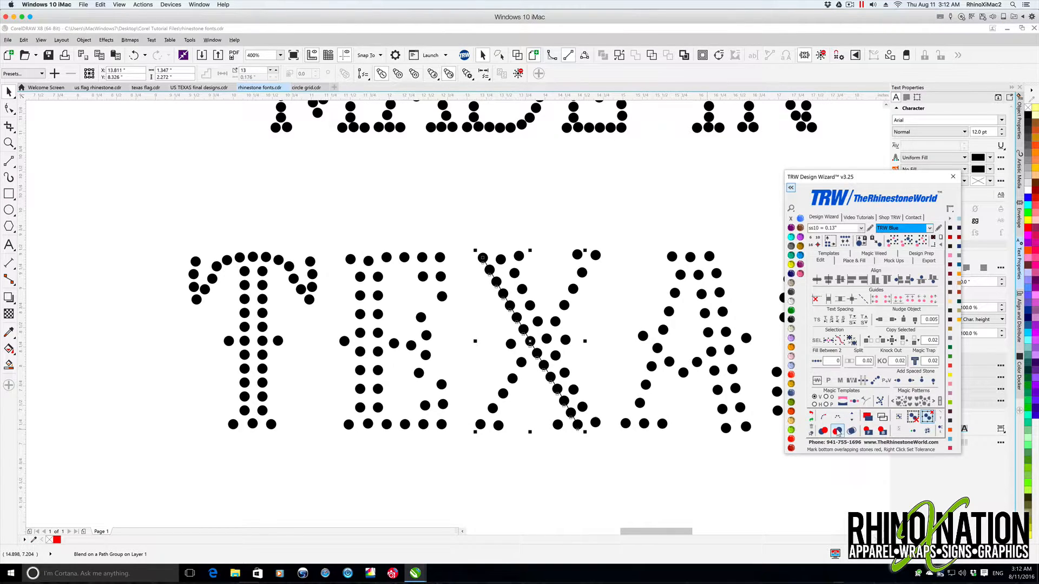
{"action": "left_click", "coordinate": [828, 418]}
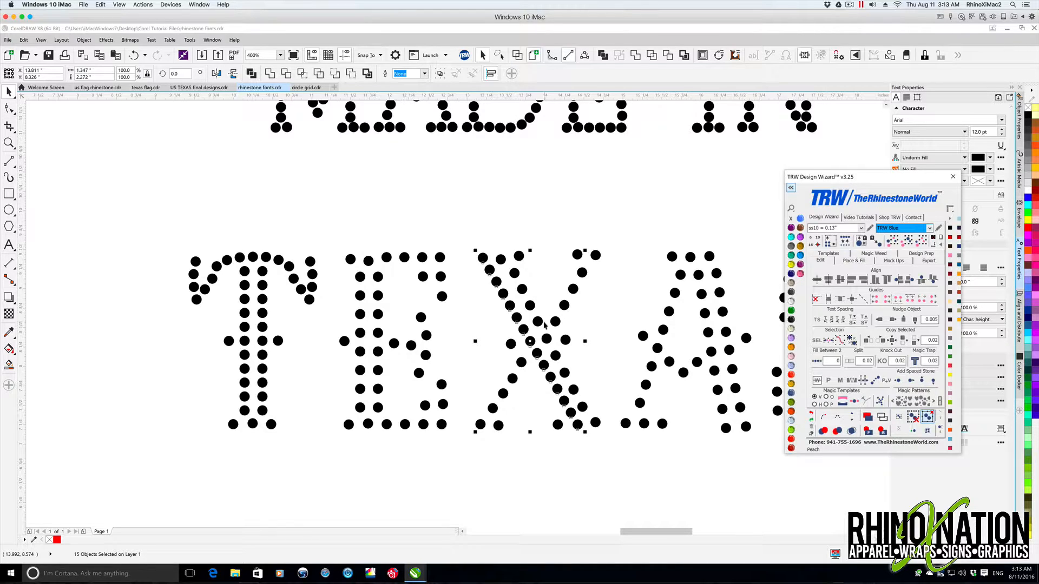
- Respace the right column of the E's stem evenly, adding stones to close its gaps
{"action": "left_click_drag", "start_coordinate": [392, 264], "coordinate": [365, 427]}
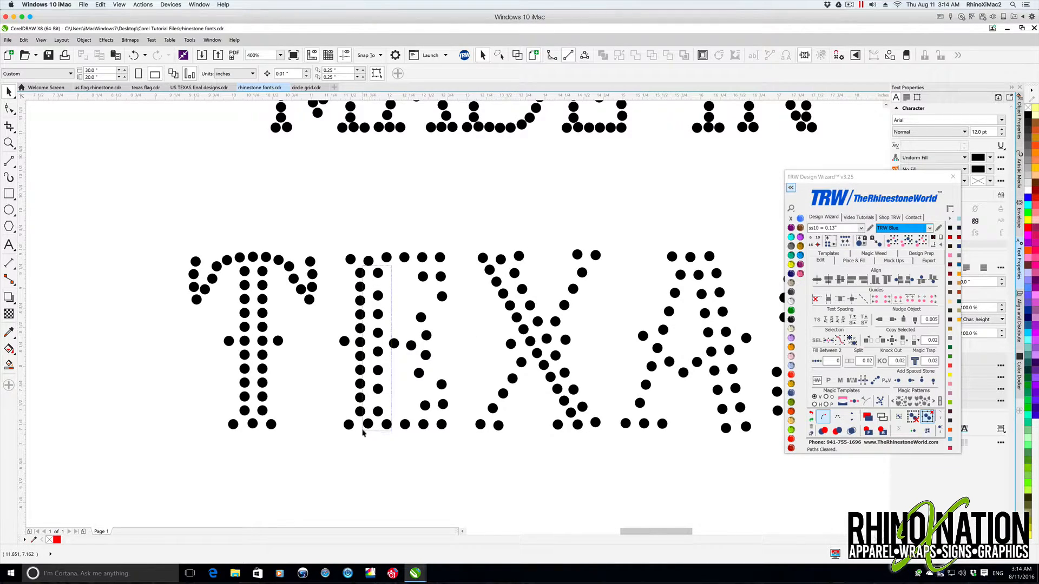
{"action": "left_click", "coordinate": [866, 418]}
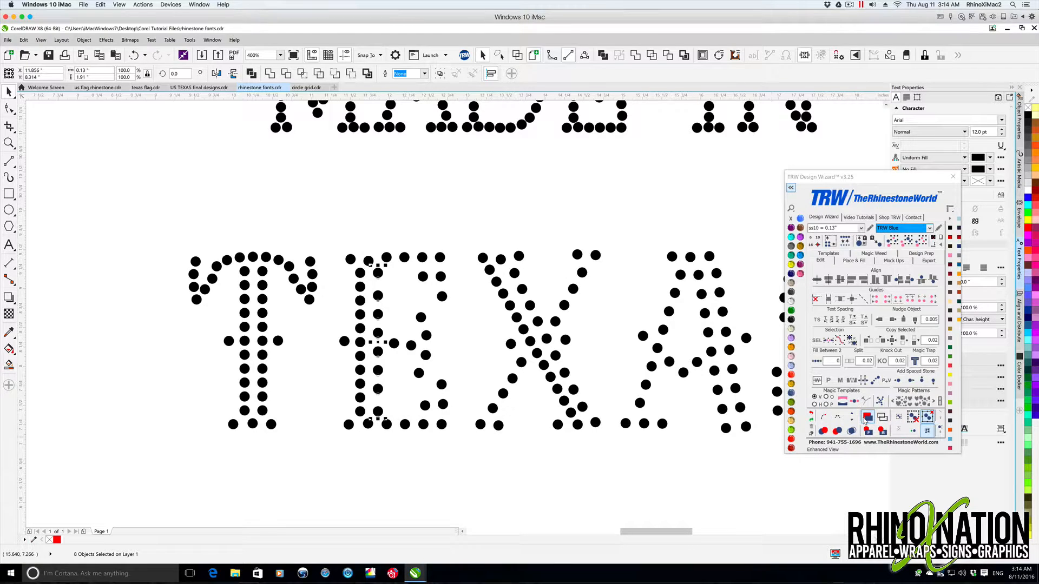
{"action": "left_click", "coordinate": [855, 417]}
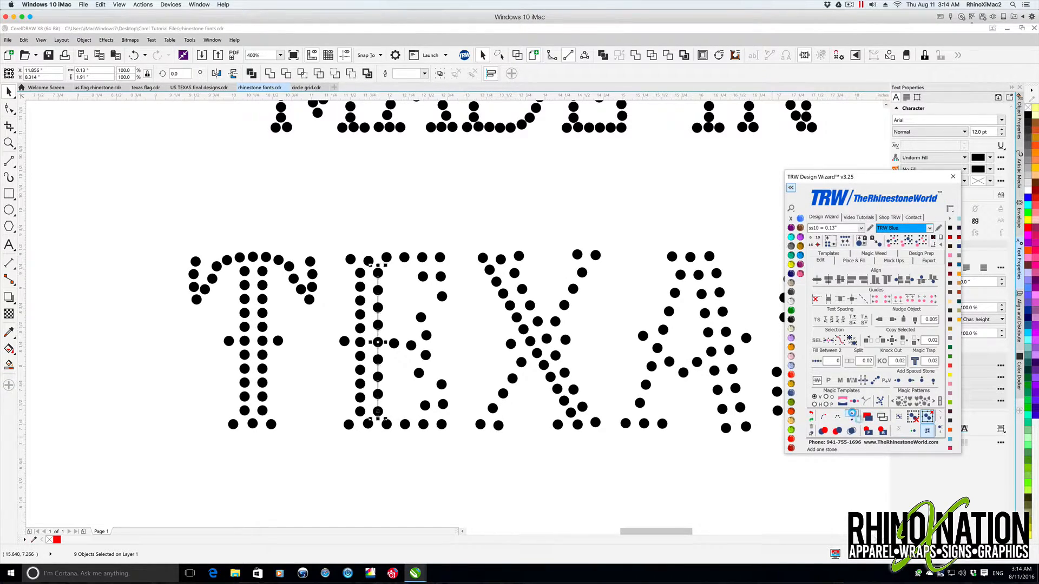
{"action": "left_click", "coordinate": [811, 420]}
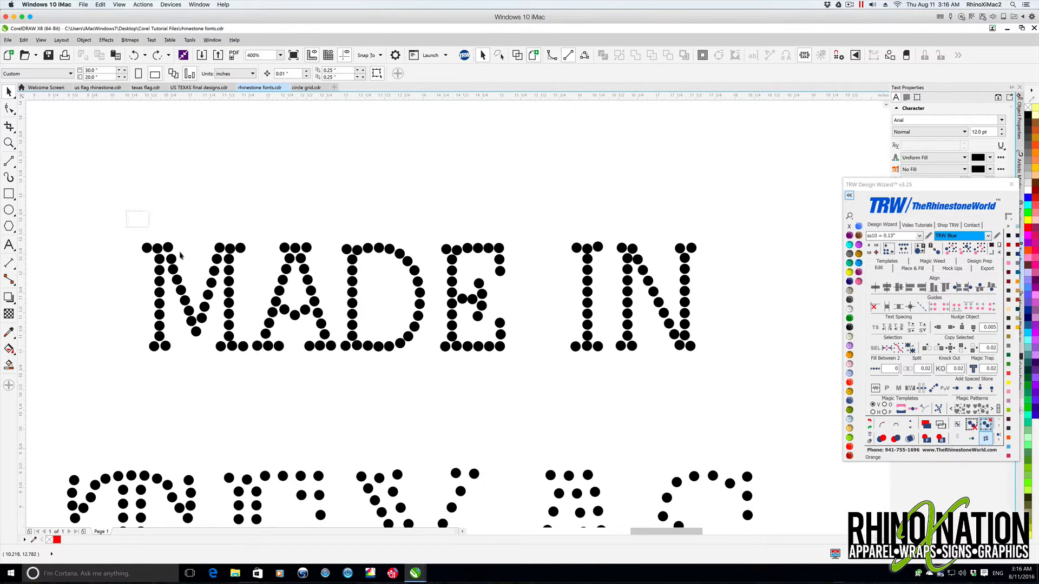
- Shrink the MADE IN lettering to 6 inches wide and replace its stones with ss10 = 0.13" stones
{"action": "left_click_drag", "start_coordinate": [180, 255], "coordinate": [734, 381]}
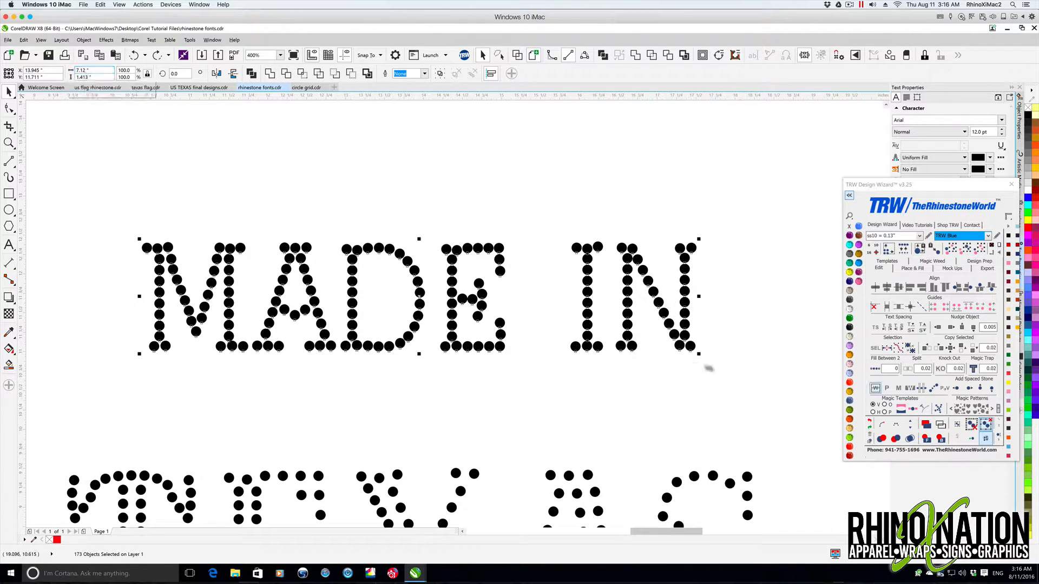
{"action": "left_click_drag", "start_coordinate": [90, 70], "coordinate": [58, 68]}
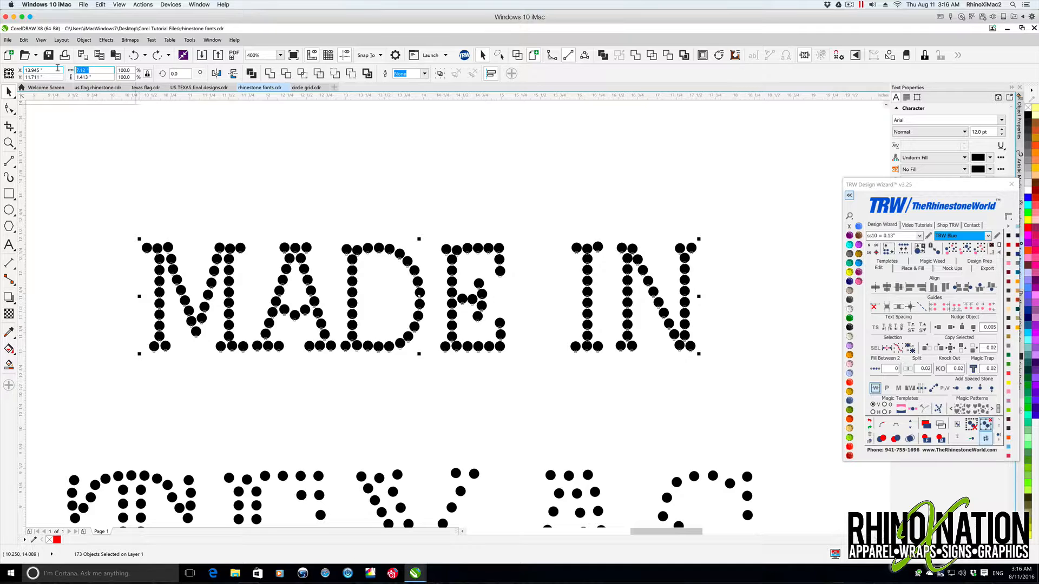
{"action": "type", "text": "6"}
{"action": "key", "text": "Return"}
{"action": "left_click", "coordinate": [663, 267]}
{"action": "left_click", "coordinate": [648, 258]}
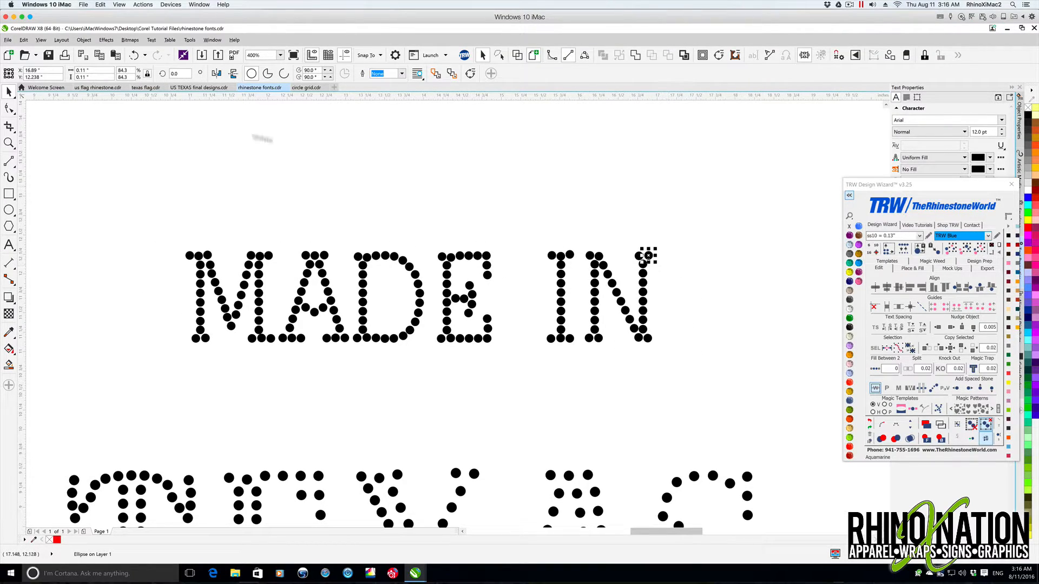
{"action": "left_click_drag", "start_coordinate": [161, 229], "coordinate": [695, 408]}
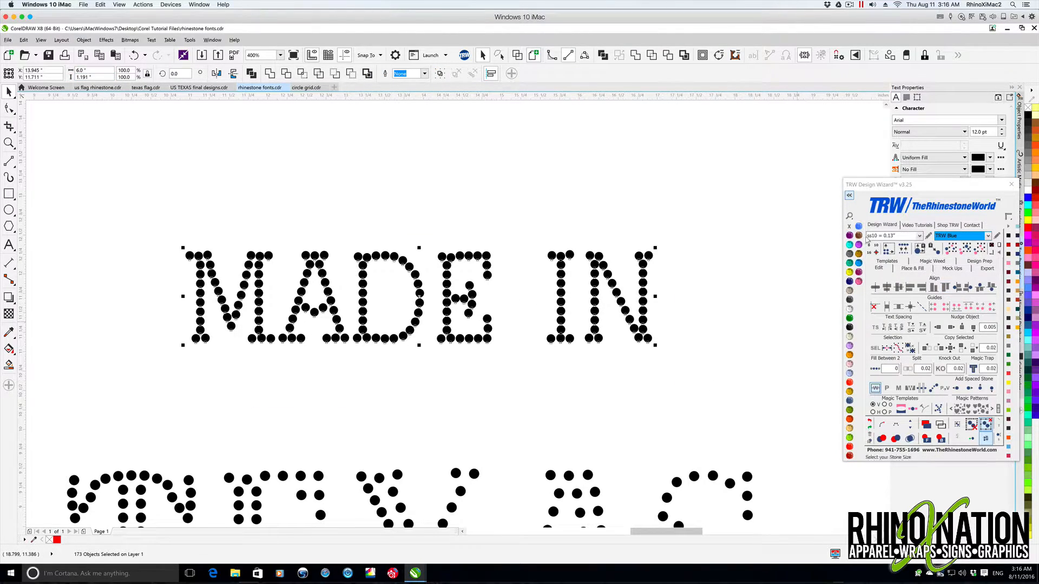
{"action": "left_click", "coordinate": [903, 248]}
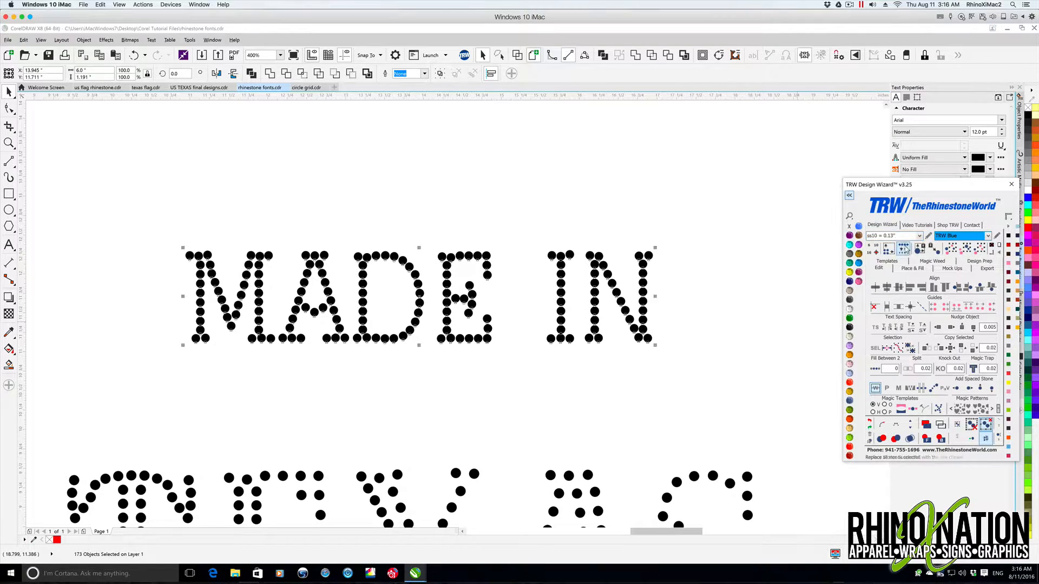
- Respace the M's left stem with fewer stones along a 2-point line, and clear the path
{"action": "left_click", "coordinate": [423, 202]}
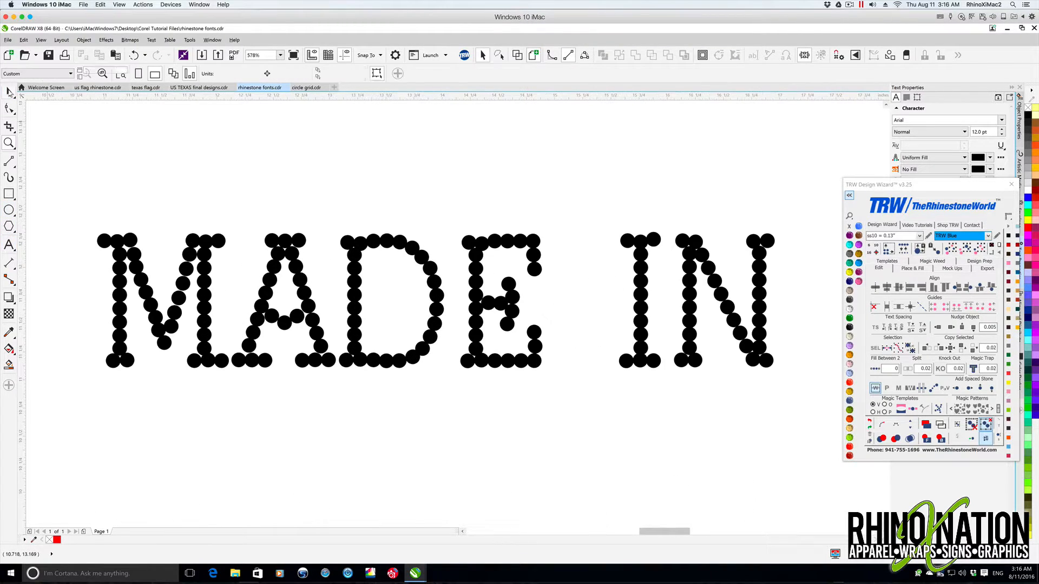
{"action": "left_click", "coordinate": [8, 92]}
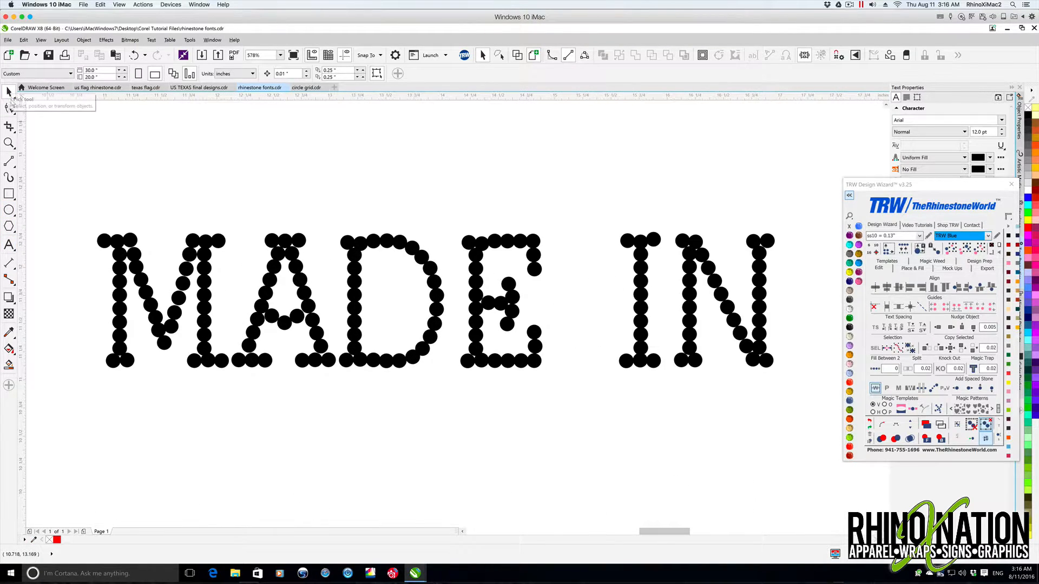
{"action": "left_click", "coordinate": [10, 165]}
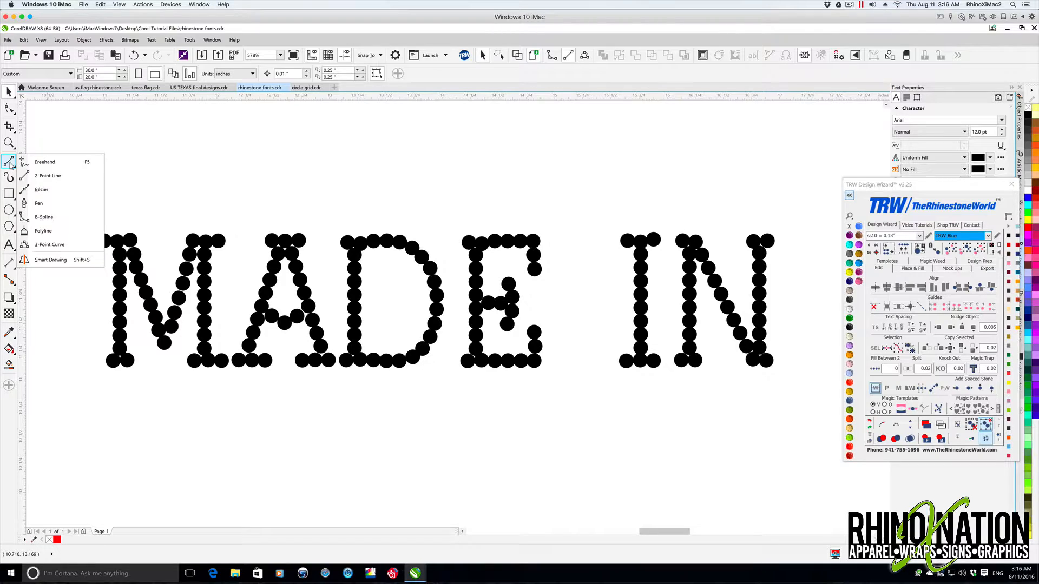
{"action": "left_click", "coordinate": [48, 176]}
{"action": "left_click_drag", "start_coordinate": [117, 242], "coordinate": [119, 349]}
{"action": "left_click", "coordinate": [896, 425]}
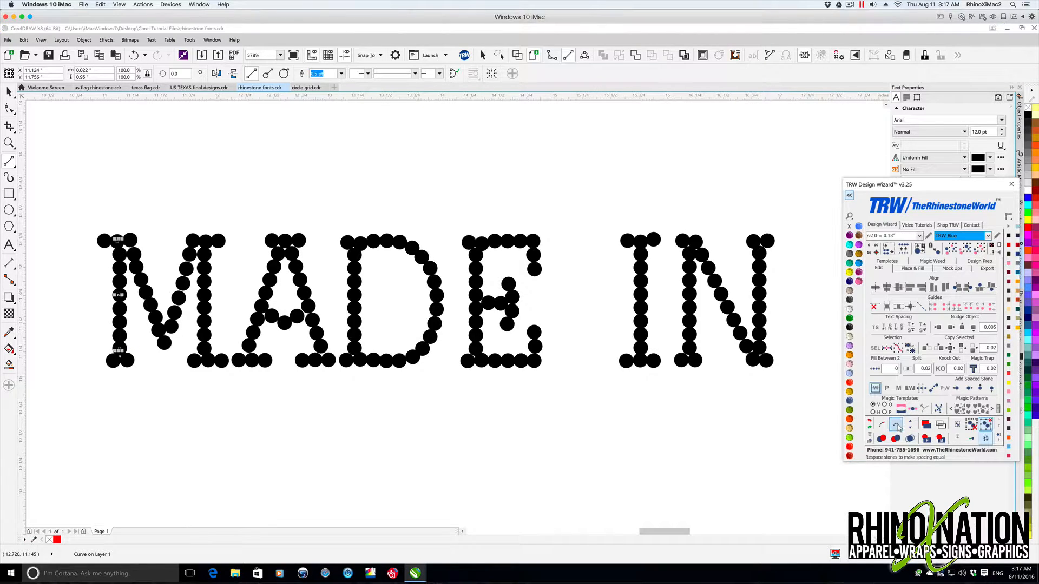
{"action": "left_click", "coordinate": [911, 429]}
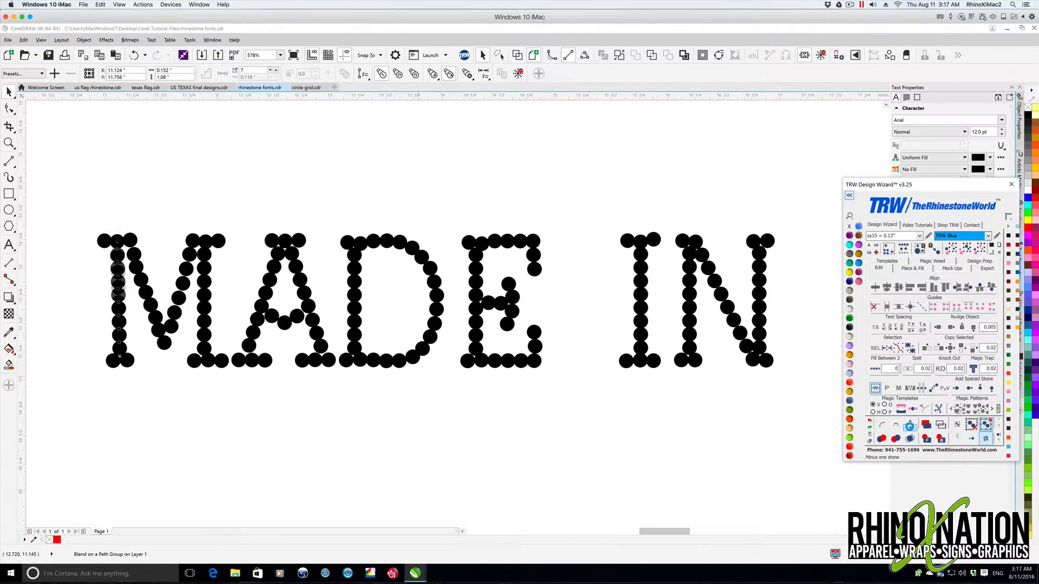
{"action": "left_click", "coordinate": [911, 428]}
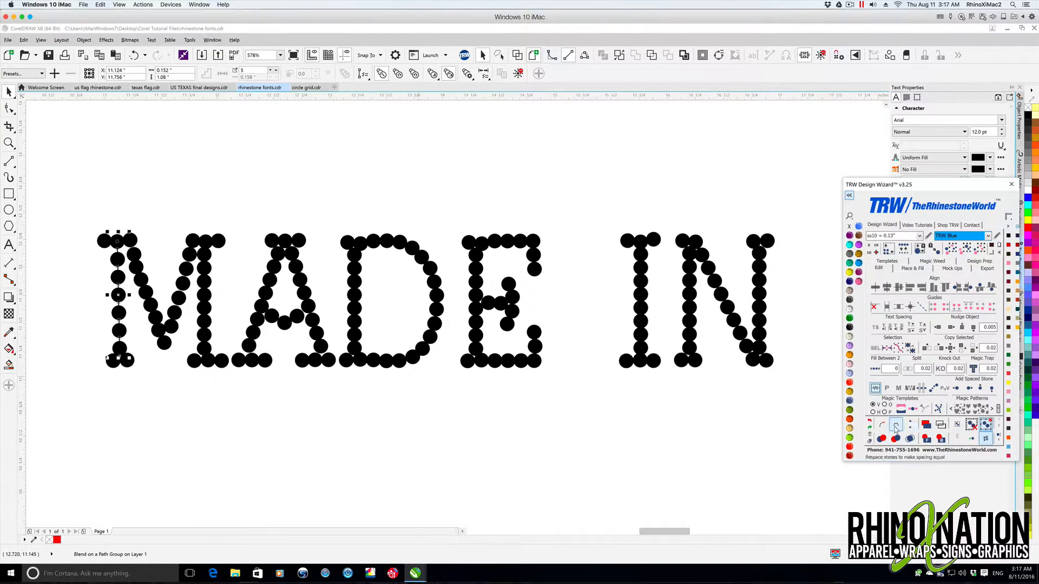
{"action": "left_click", "coordinate": [882, 425]}
- Nudge the bottom stone of the M's left stem upward and respace the stem evenly along a new 2-point line
{"action": "key", "text": "Up"}
{"action": "key", "text": "Up"}
{"action": "key", "text": "Up"}
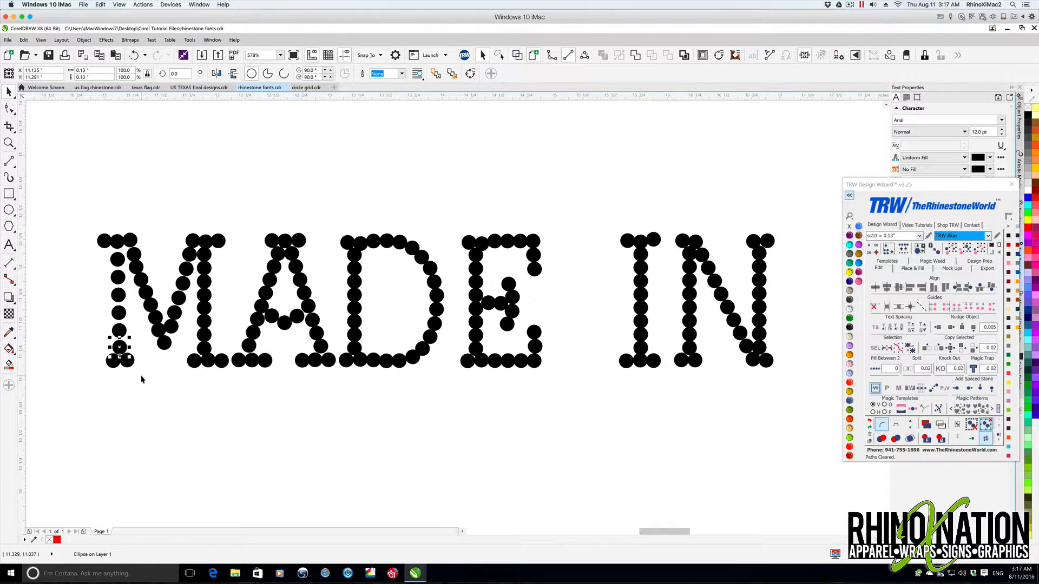
{"action": "key", "text": "F5"}
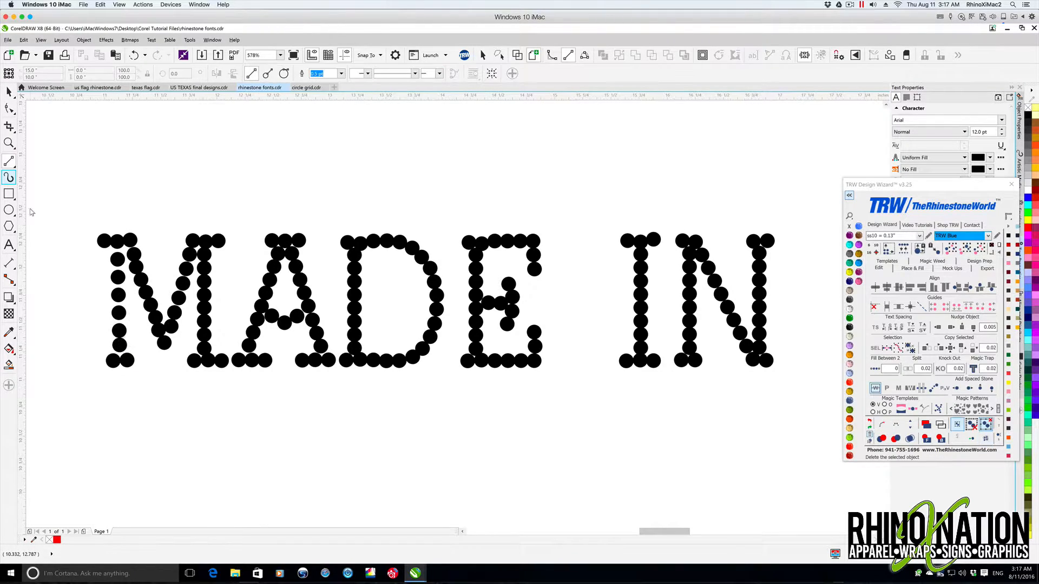
{"action": "left_click_drag", "start_coordinate": [120, 344], "coordinate": [117, 241]}
{"action": "left_click", "coordinate": [895, 425]}
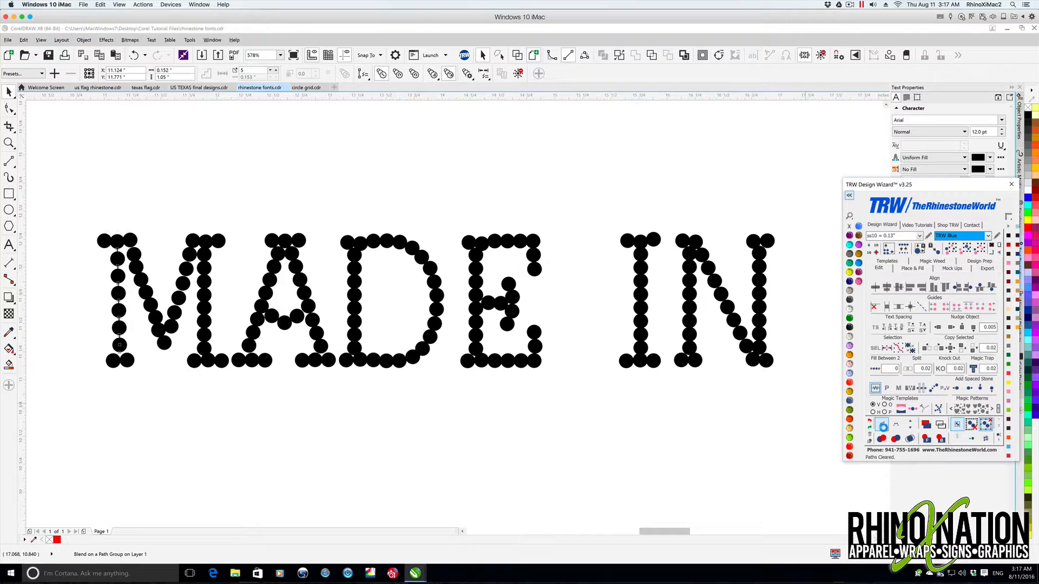
{"action": "left_click", "coordinate": [44, 447]}
- Nudge up the bottom stone of the M's right stem, then respace the stem evenly with fewer stones and clear the path
{"action": "left_click", "coordinate": [204, 348]}
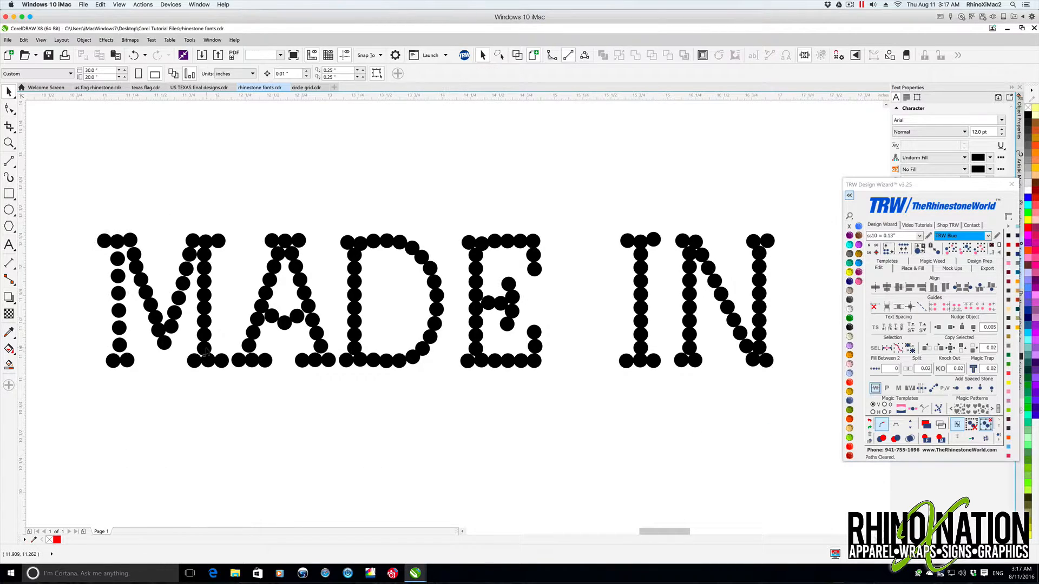
{"action": "key", "text": "Up"}
{"action": "key", "text": "Up"}
{"action": "left_click_drag", "start_coordinate": [195, 224], "coordinate": [215, 366]}
{"action": "left_click", "coordinate": [910, 426]}
{"action": "left_click", "coordinate": [909, 425]}
{"action": "left_click", "coordinate": [881, 425]}
{"action": "left_click", "coordinate": [611, 459]}
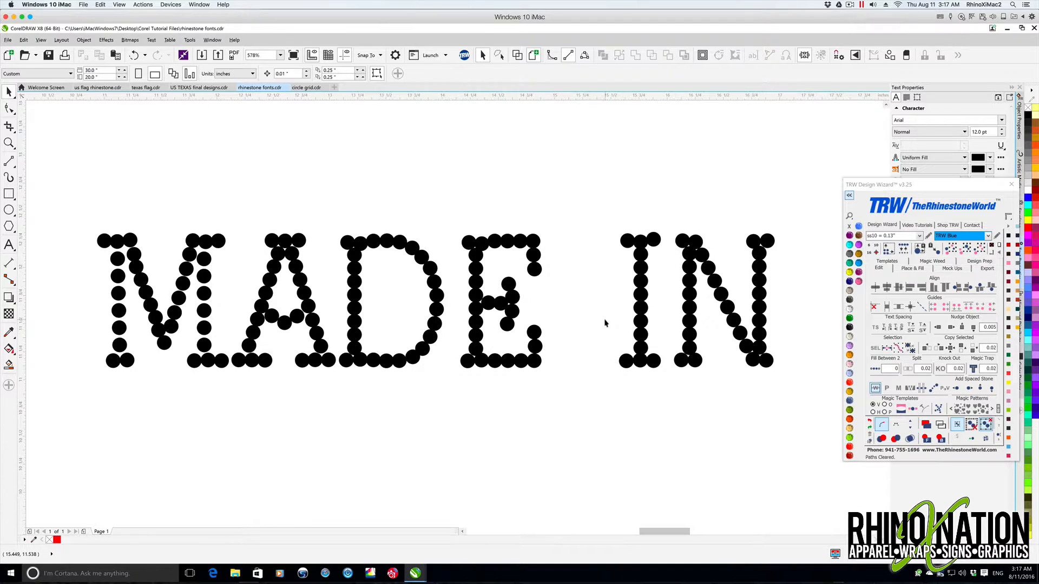
- Switch to the us flag rhinestone document and bring up the Envelope settings for the flag in unconstrained mode
{"action": "left_click", "coordinate": [103, 89]}
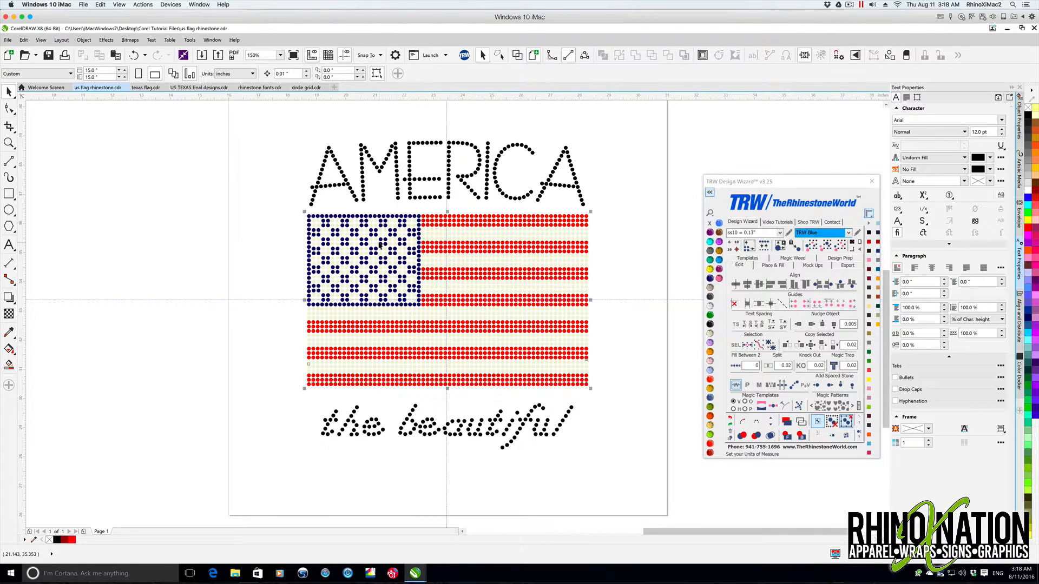
{"action": "left_click", "coordinate": [398, 243]}
{"action": "key", "text": "ctrl+F7"}
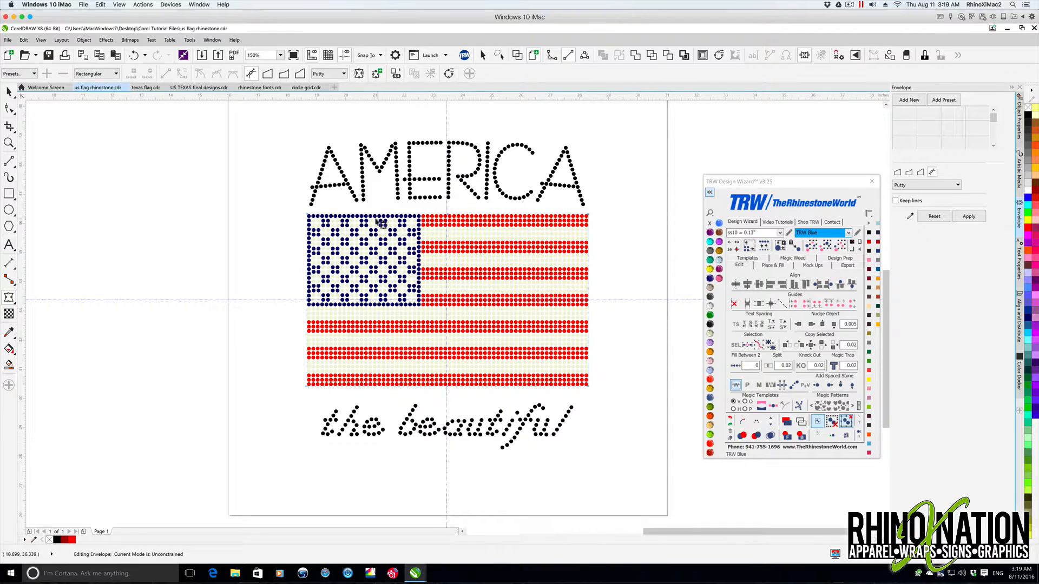
{"action": "left_click", "coordinate": [909, 100]}
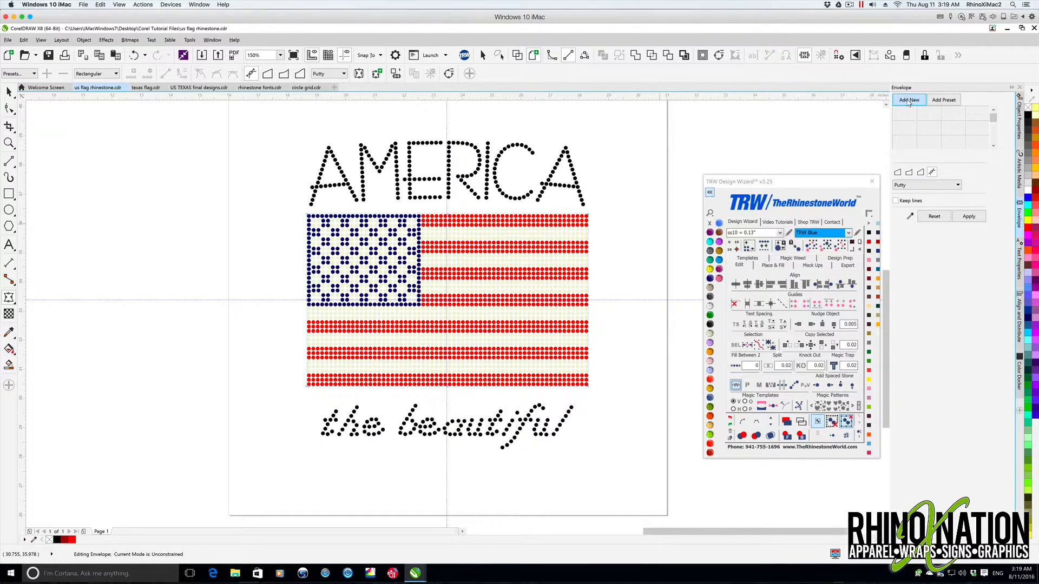
{"action": "left_click", "coordinate": [932, 173]}
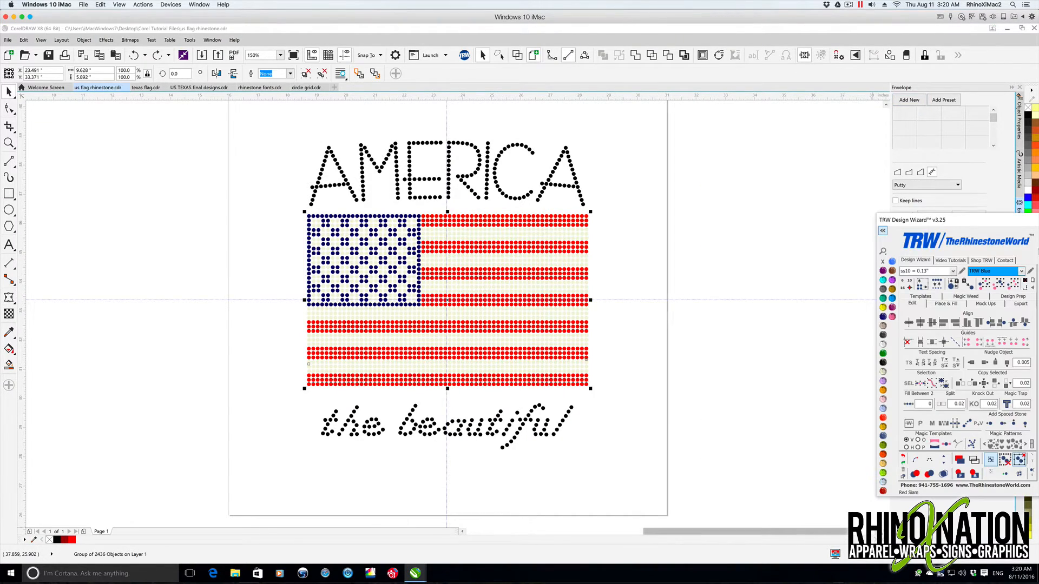
- Place a duplicate of the rhinestone flag beside the page as a spare
{"action": "left_click_drag", "start_coordinate": [761, 532], "coordinate": [782, 531]}
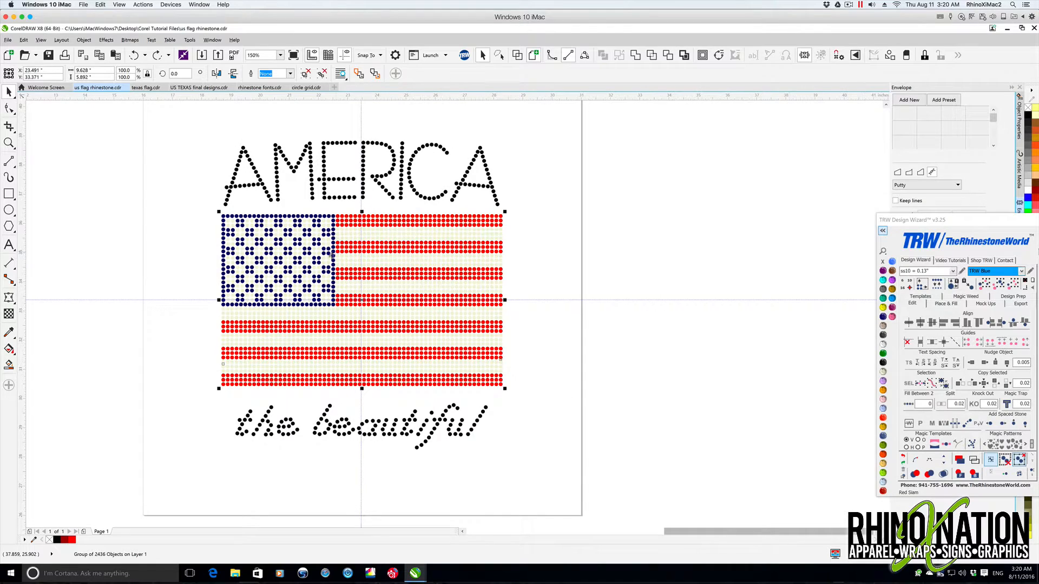
{"action": "left_click_drag", "start_coordinate": [365, 306], "coordinate": [735, 307]}
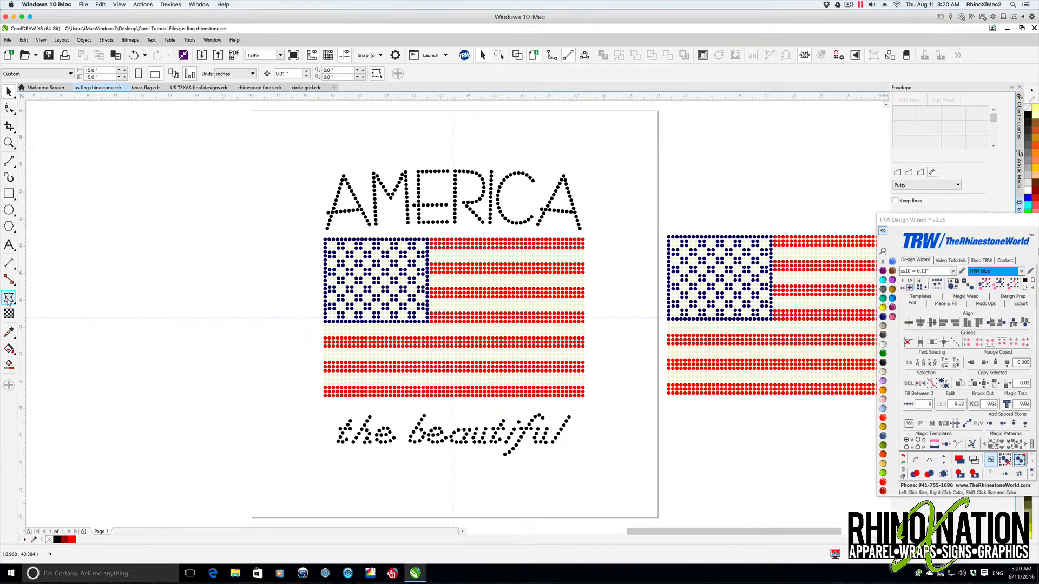
- Apply an envelope to the flag on the page, bending its top and bottom edges up near the stars and down toward the far end
{"action": "left_click", "coordinate": [9, 298]}
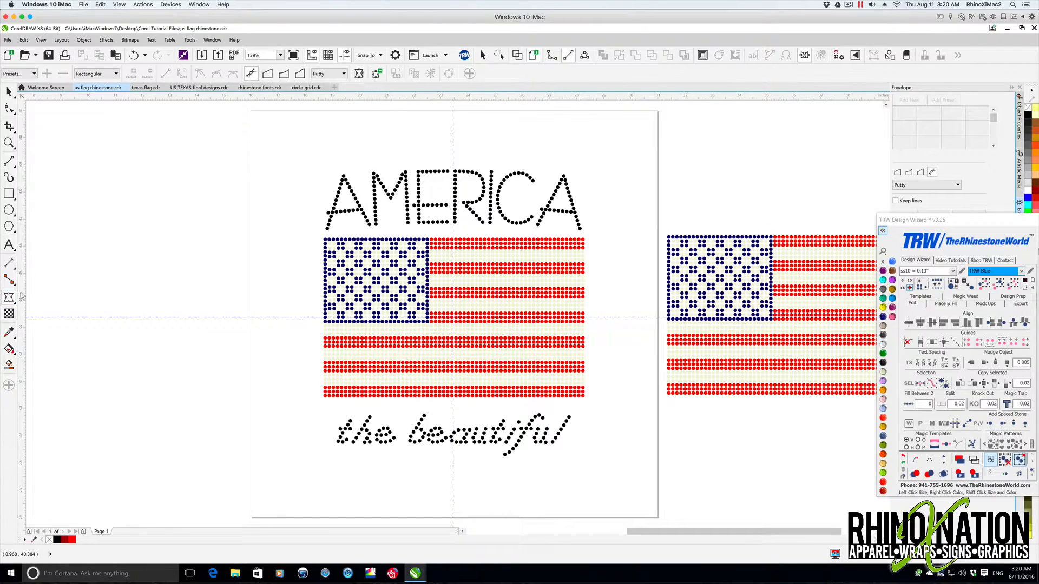
{"action": "left_click", "coordinate": [370, 304]}
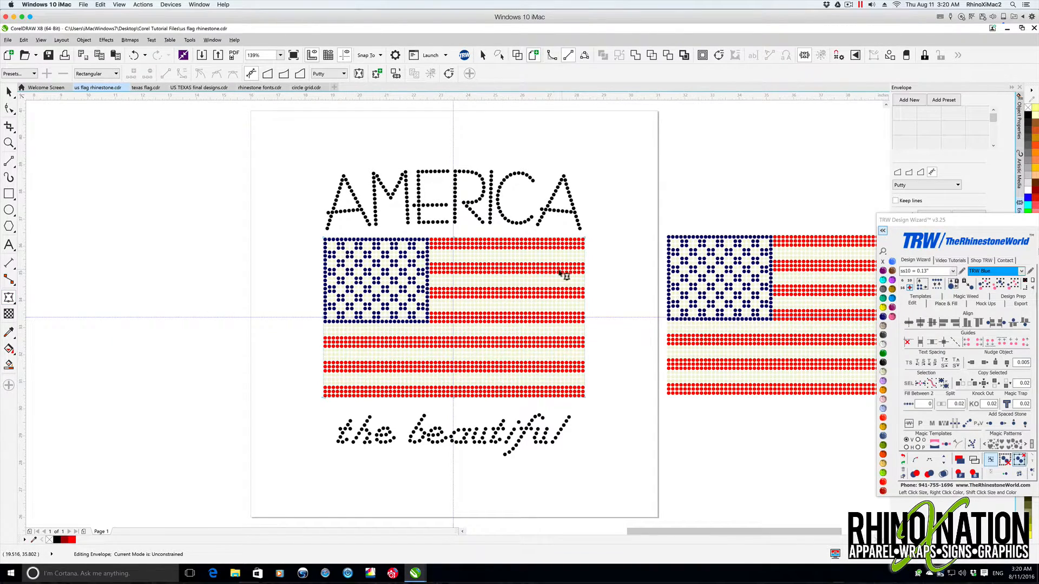
{"action": "left_click_drag", "start_coordinate": [394, 238], "coordinate": [392, 224]}
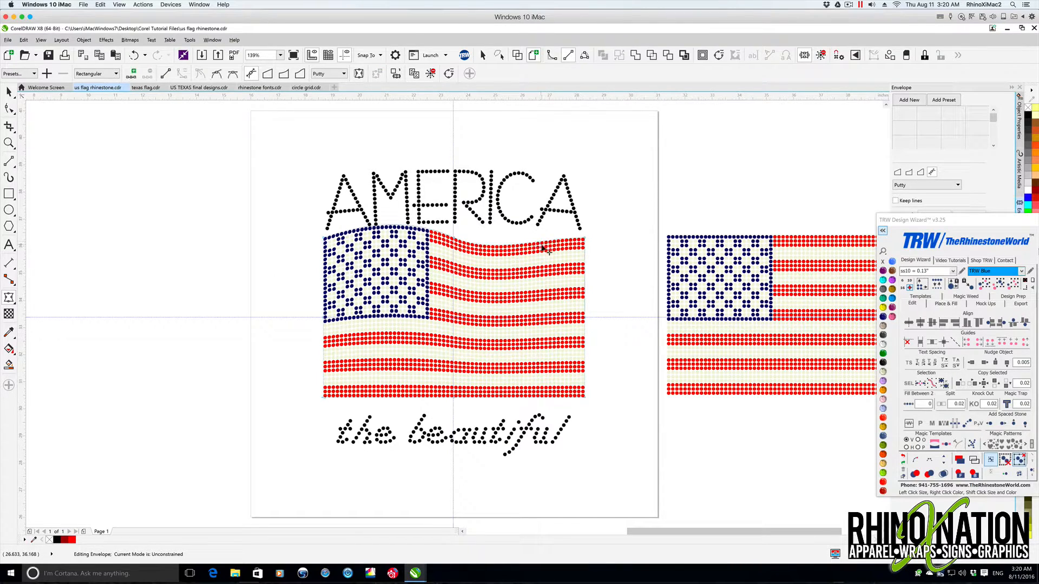
{"action": "left_click_drag", "start_coordinate": [544, 251], "coordinate": [544, 251]}
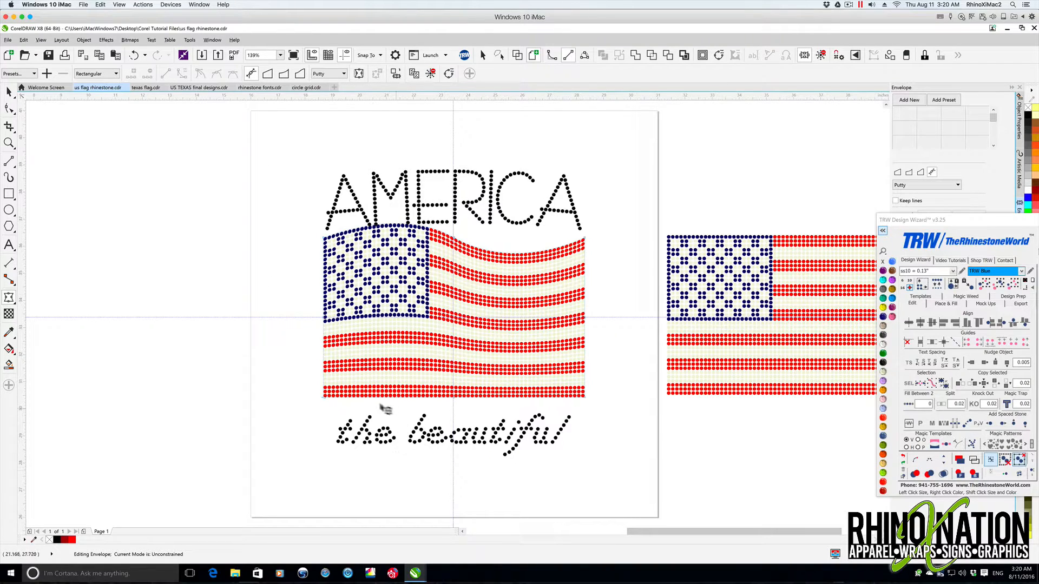
{"action": "left_click_drag", "start_coordinate": [384, 401], "coordinate": [387, 386]}
{"action": "left_click_drag", "start_coordinate": [544, 407], "coordinate": [548, 410]}
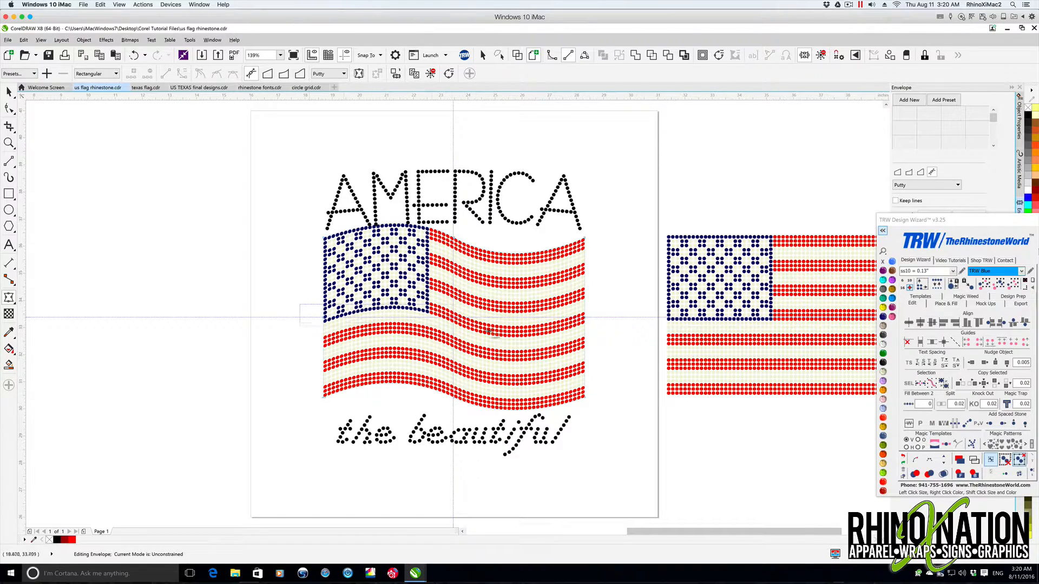
- Remove the envelope's middle side nodes and slant the flag's right edge, with the upper corner inward and the lower corner outward
{"action": "left_click", "coordinate": [595, 325]}
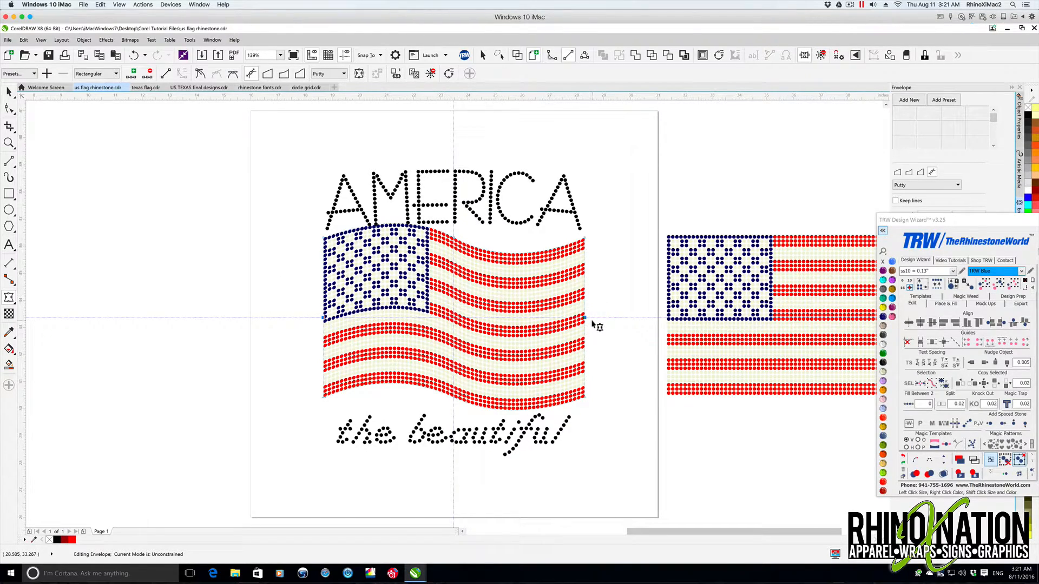
{"action": "left_click", "coordinate": [595, 323]}
{"action": "left_click", "coordinate": [584, 238]}
{"action": "left_click_drag", "start_coordinate": [586, 240], "coordinate": [580, 245]}
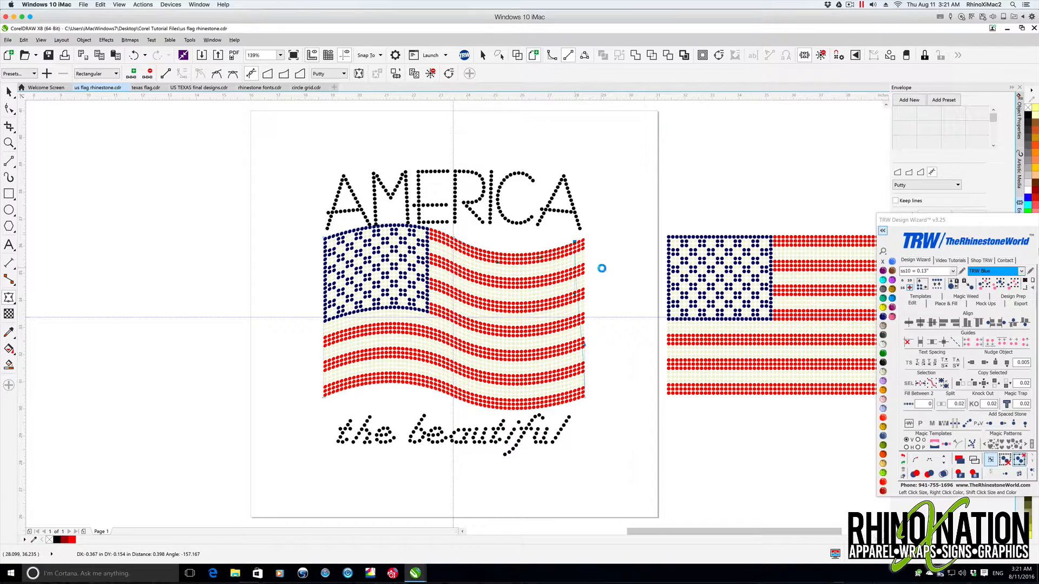
{"action": "left_click_drag", "start_coordinate": [584, 397], "coordinate": [598, 399]}
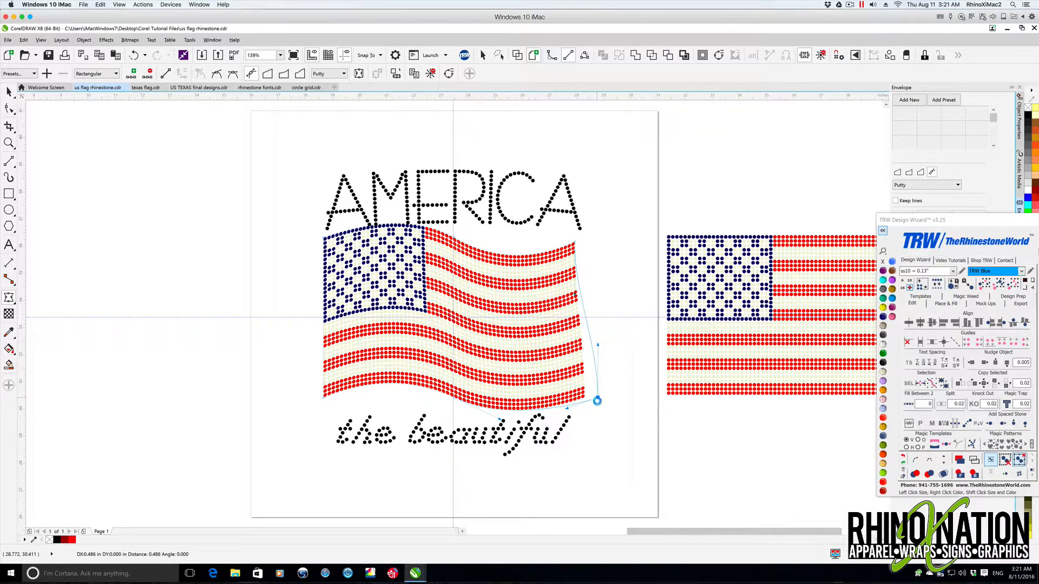
{"action": "left_click_drag", "start_coordinate": [598, 345], "coordinate": [582, 337]}
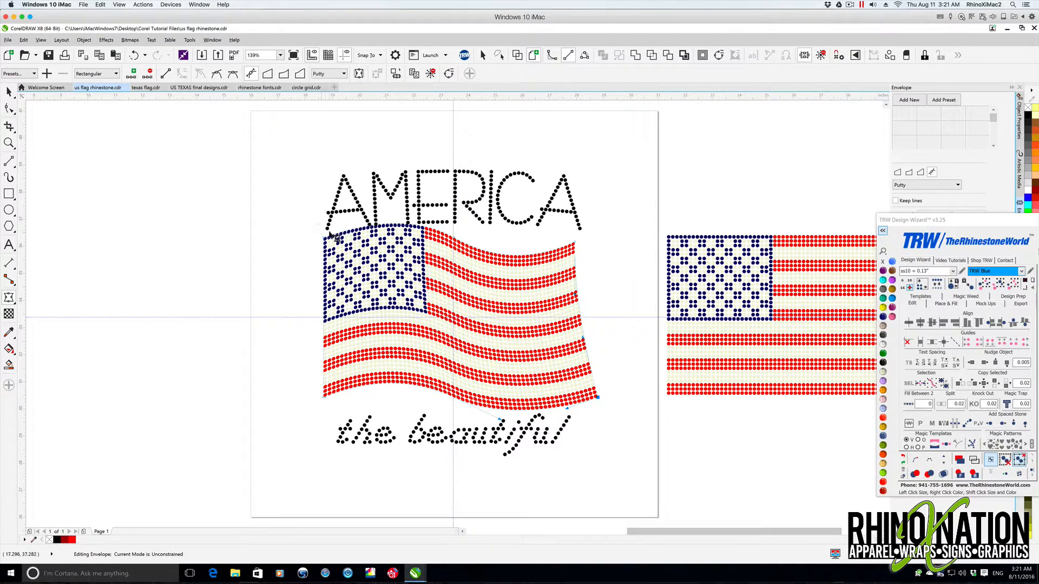
- Slant the flag's left edge to match, moving its upper corner outward and its lower corner inward and slightly down
{"action": "left_click_drag", "start_coordinate": [328, 240], "coordinate": [313, 241]}
{"action": "left_click_drag", "start_coordinate": [325, 400], "coordinate": [329, 394]}
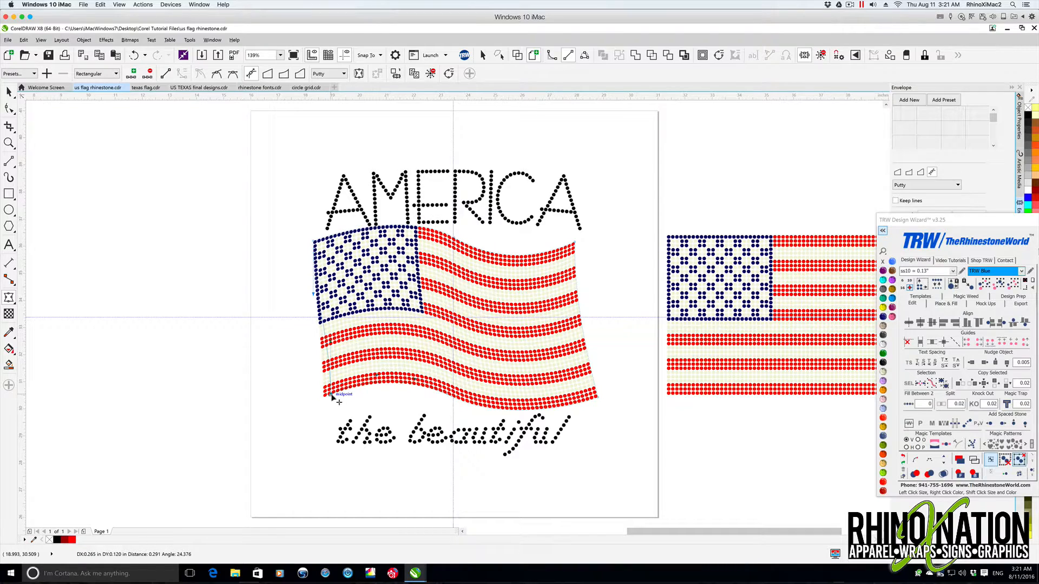
{"action": "left_click_drag", "start_coordinate": [316, 290], "coordinate": [321, 278]}
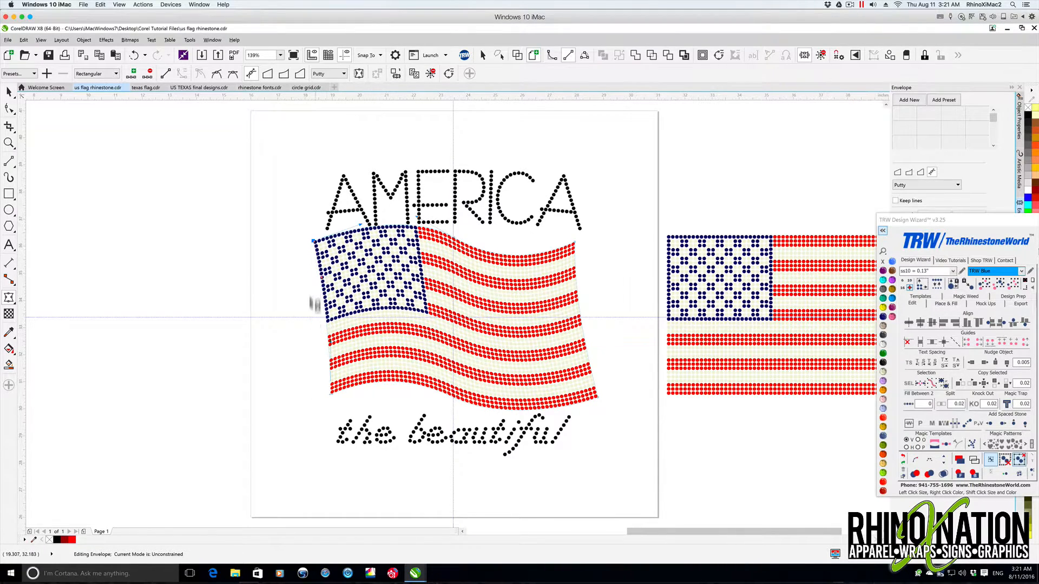
{"action": "left_click_drag", "start_coordinate": [330, 395], "coordinate": [330, 405]}
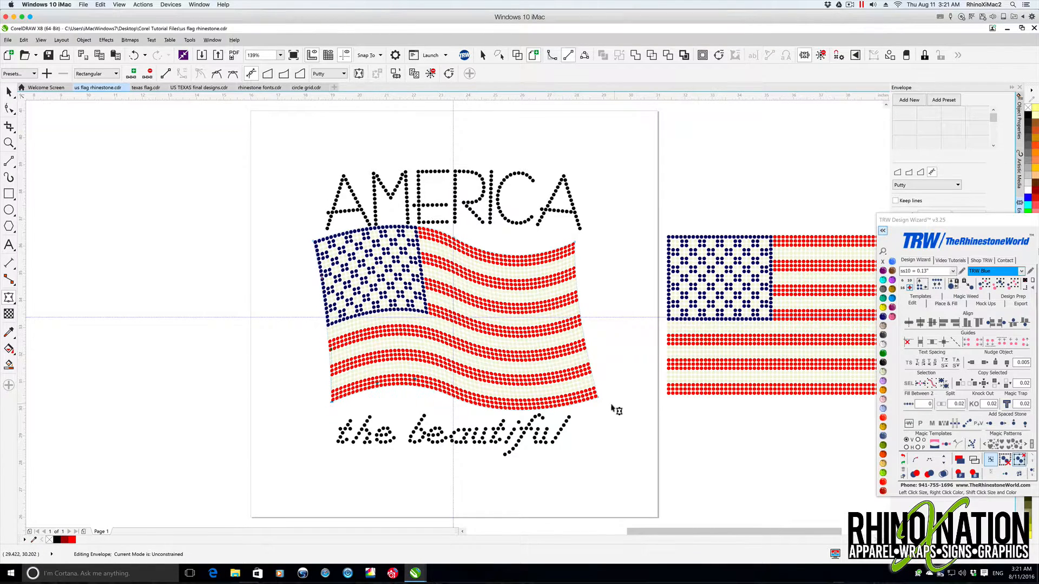
- Refine the envelope corners on the flag's right edge, shifting both slightly outward, and leave envelope editing
{"action": "left_click_drag", "start_coordinate": [575, 248], "coordinate": [582, 253]}
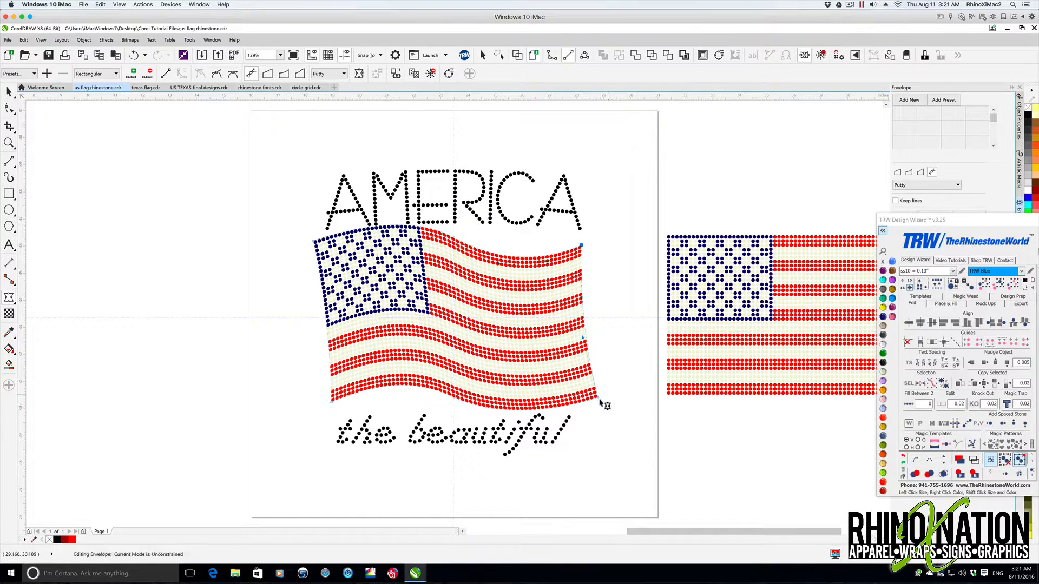
{"action": "left_click_drag", "start_coordinate": [600, 397], "coordinate": [602, 394]}
{"action": "left_click_drag", "start_coordinate": [583, 247], "coordinate": [586, 246]}
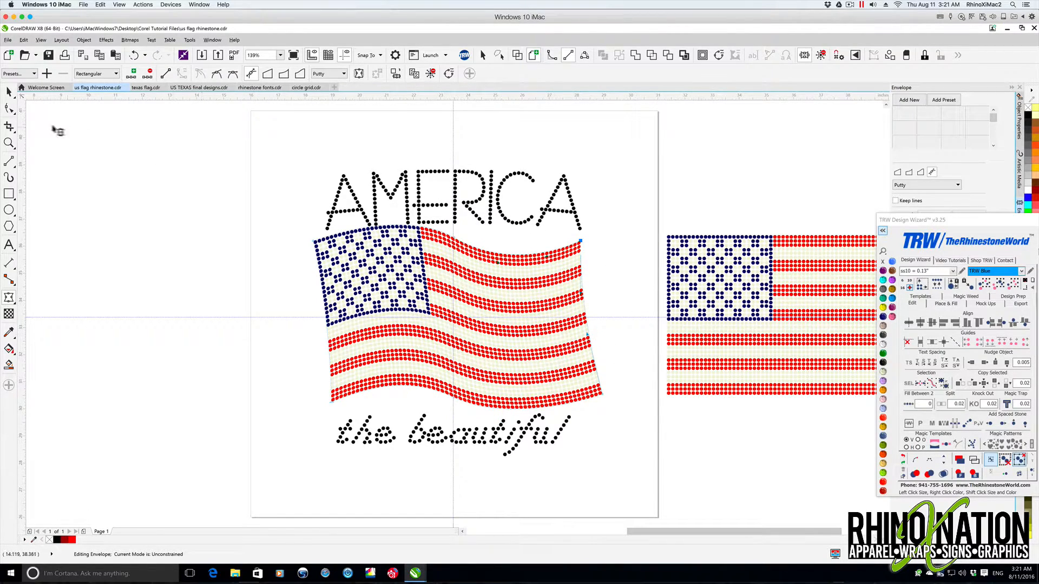
{"action": "left_click", "coordinate": [9, 92]}
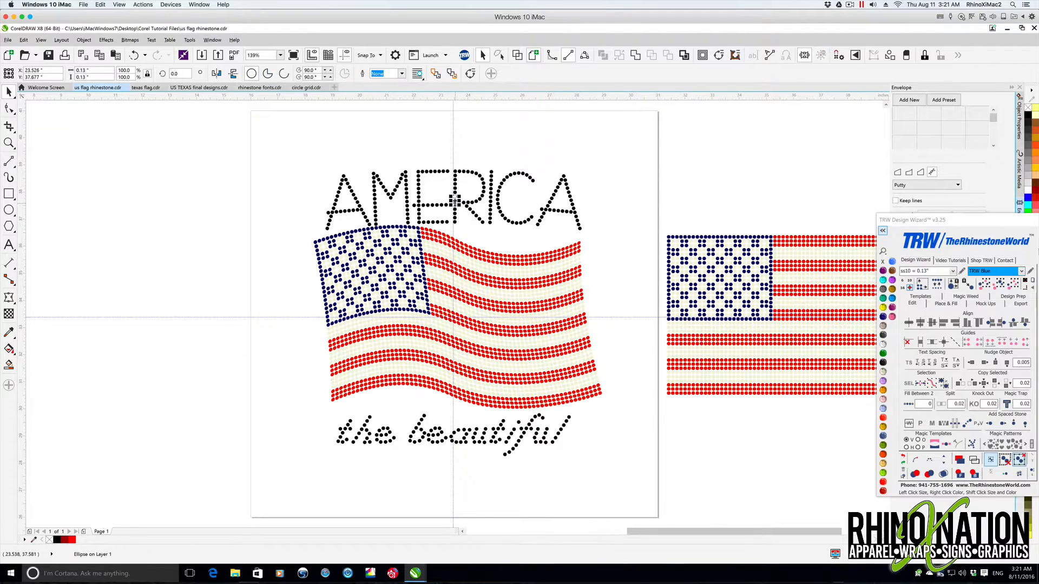
- Replace all the distorted stones in the waving flag with round ss10 = 0.13" stones
{"action": "scroll", "coordinate": [447, 294], "scroll_direction": "up", "scroll_amount": 2}
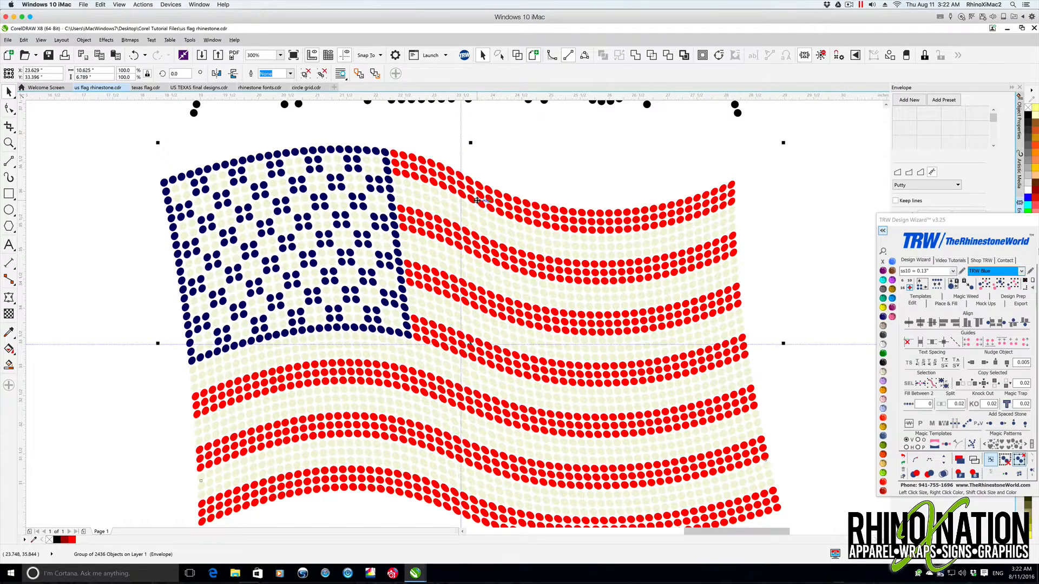
{"action": "left_click_drag", "start_coordinate": [963, 222], "coordinate": [888, 203]}
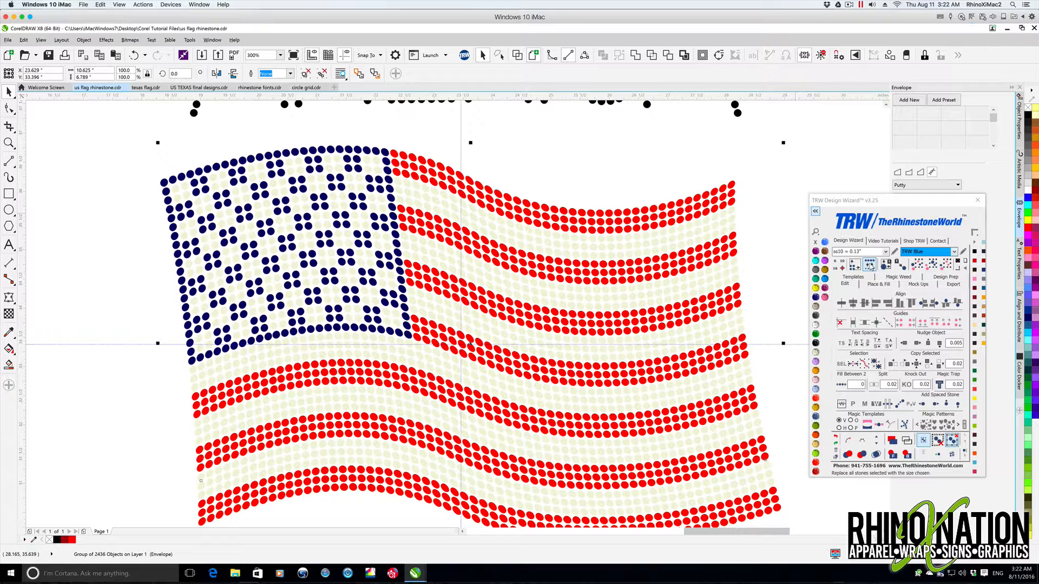
{"action": "left_click", "coordinate": [869, 265]}
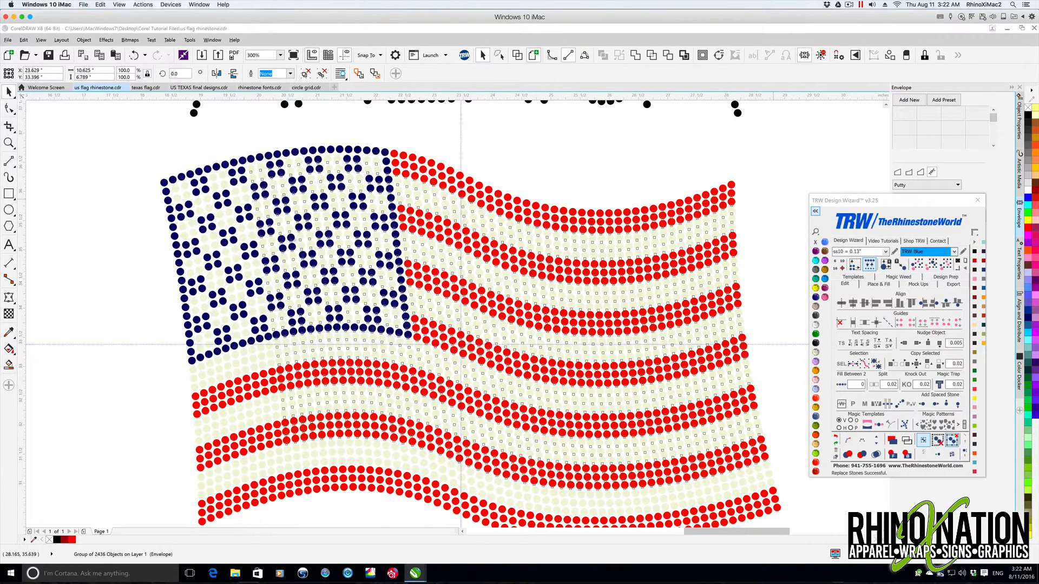
- Group all the stones of the AMERICA lettering and move the word down closer to the waving flag
{"action": "left_click", "coordinate": [352, 441]}
{"action": "scroll", "coordinate": [568, 359], "scroll_direction": "down", "scroll_amount": 1}
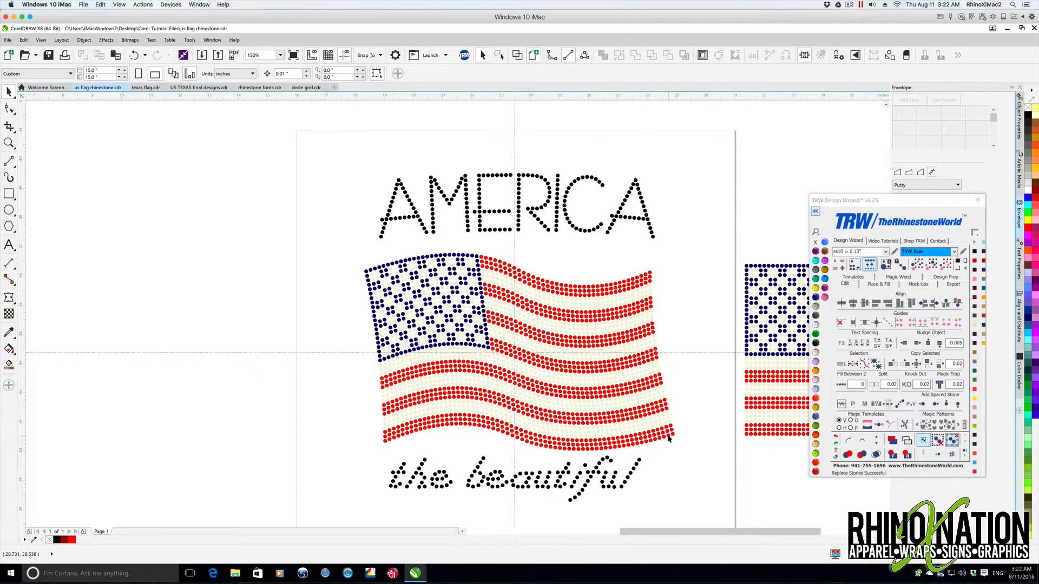
{"action": "left_click_drag", "start_coordinate": [366, 154], "coordinate": [703, 260]}
{"action": "right_click", "coordinate": [477, 225]}
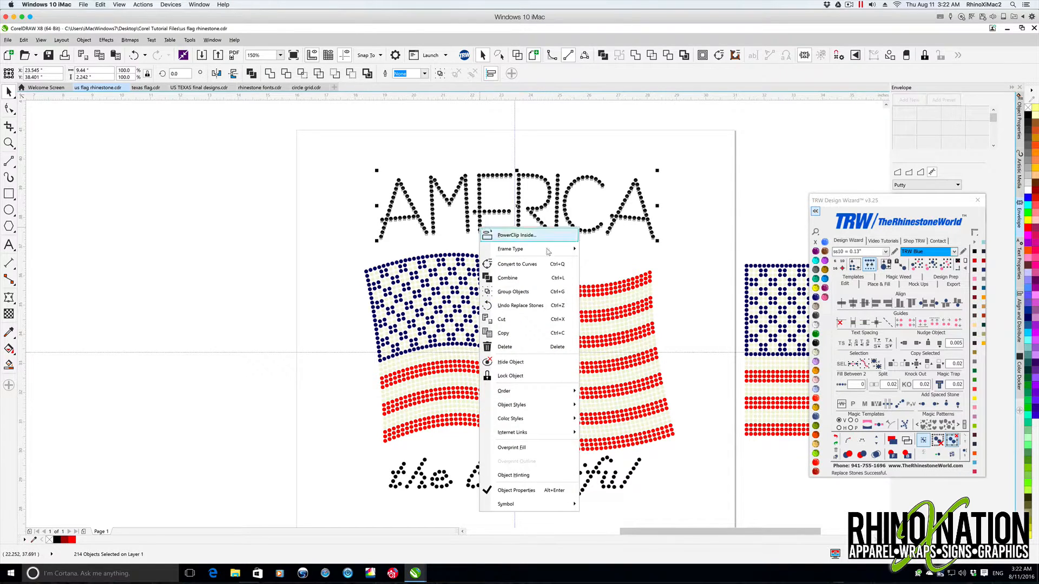
{"action": "left_click", "coordinate": [547, 294]}
{"action": "left_click_drag", "start_coordinate": [520, 223], "coordinate": [510, 237]}
{"action": "left_click_drag", "start_coordinate": [509, 232], "coordinate": [509, 231]}
{"action": "left_click", "coordinate": [692, 251]}
- Group the stones of "the beautiful" beneath the flag, and shift the AMERICA lettering slightly up from the flag
{"action": "left_click", "coordinate": [518, 487]}
{"action": "left_click_drag", "start_coordinate": [373, 516], "coordinate": [686, 458]}
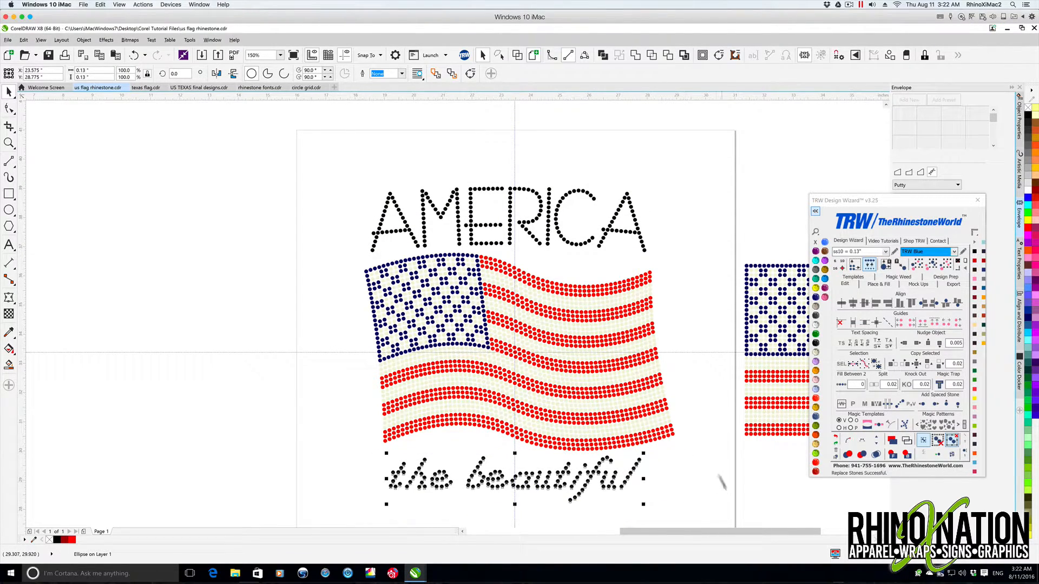
{"action": "right_click", "coordinate": [496, 478]}
{"action": "left_click", "coordinate": [531, 259]}
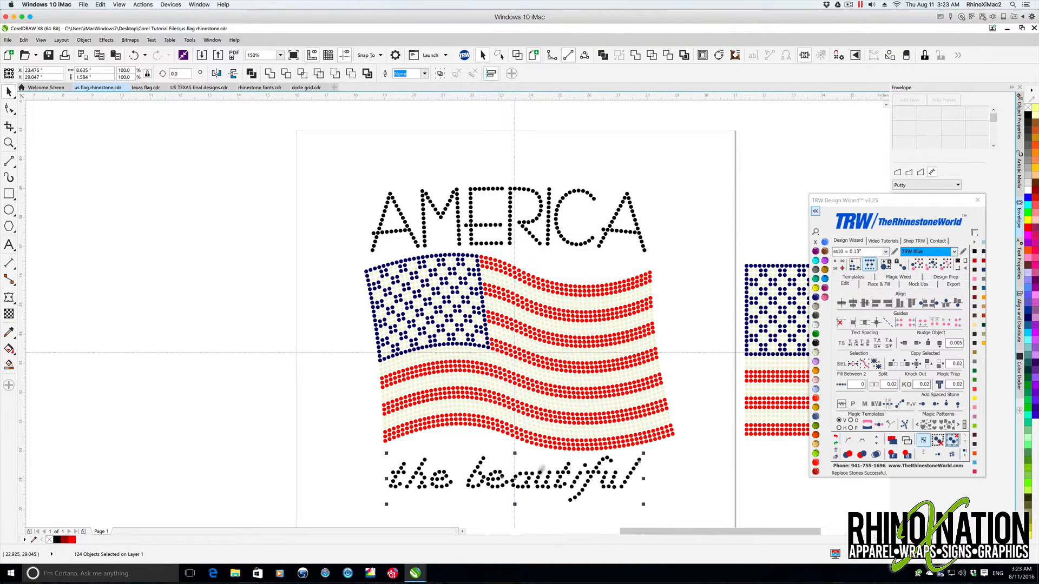
{"action": "left_click_drag", "start_coordinate": [513, 481], "coordinate": [516, 486]}
{"action": "left_click", "coordinate": [837, 502]}
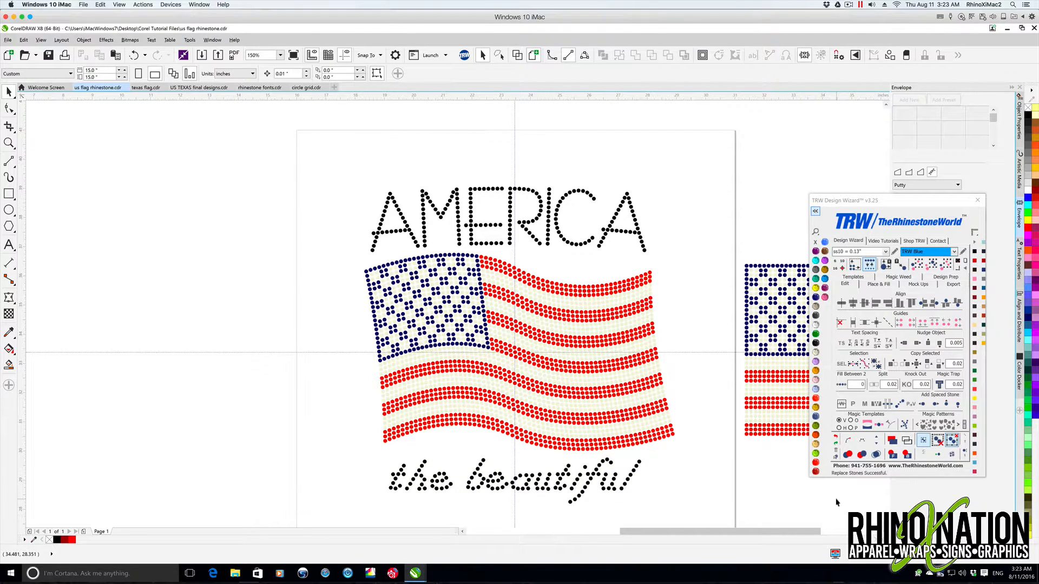
{"action": "left_click_drag", "start_coordinate": [519, 223], "coordinate": [520, 215]}
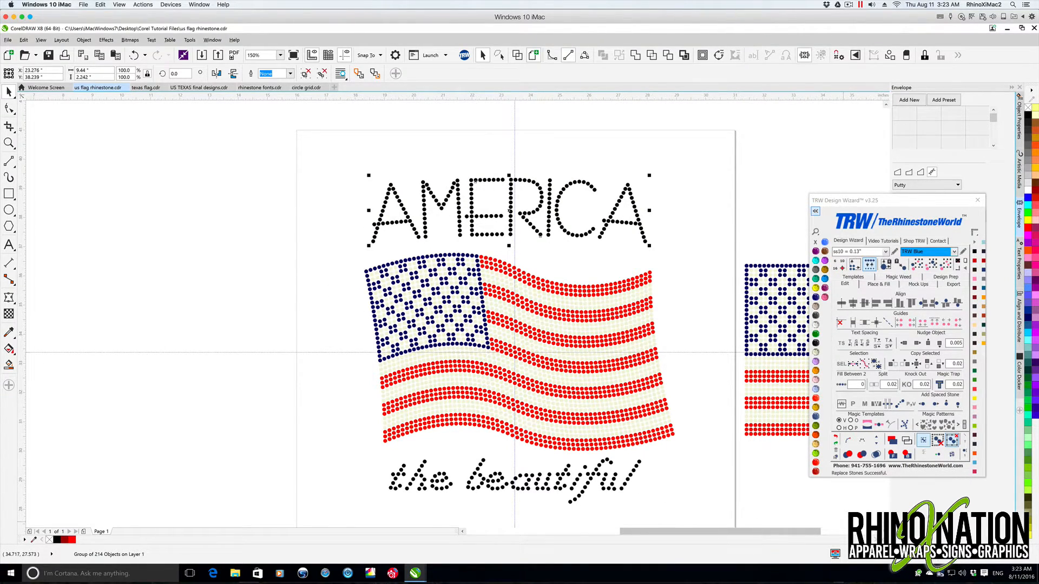
- Add a new unconstrained envelope to the flat rhinestone flag on the right side of the page
{"action": "scroll", "coordinate": [520, 314], "scroll_direction": "right", "scroll_amount": 5}
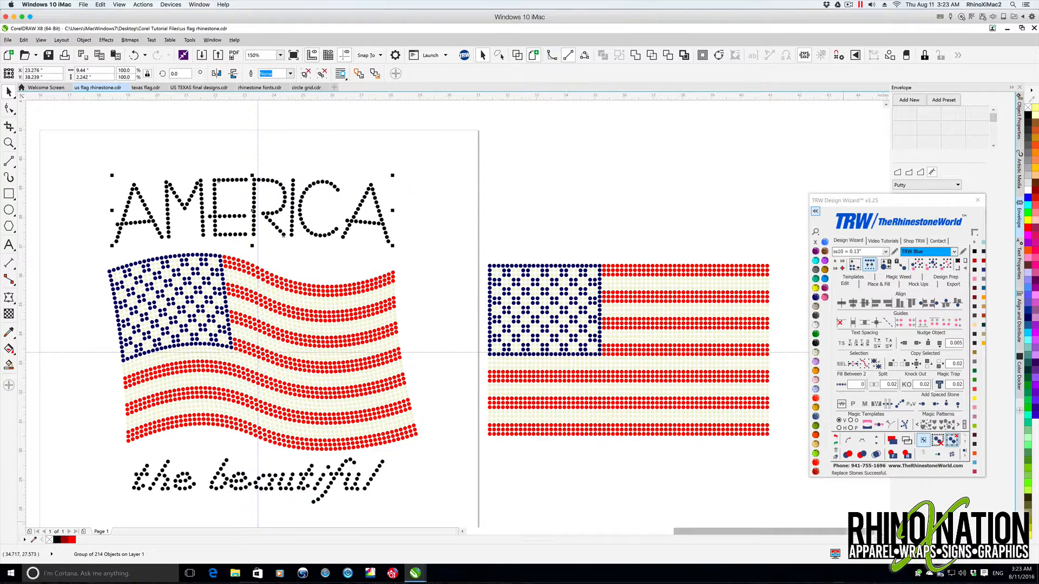
{"action": "scroll", "coordinate": [397, 314], "scroll_direction": "right", "scroll_amount": 2}
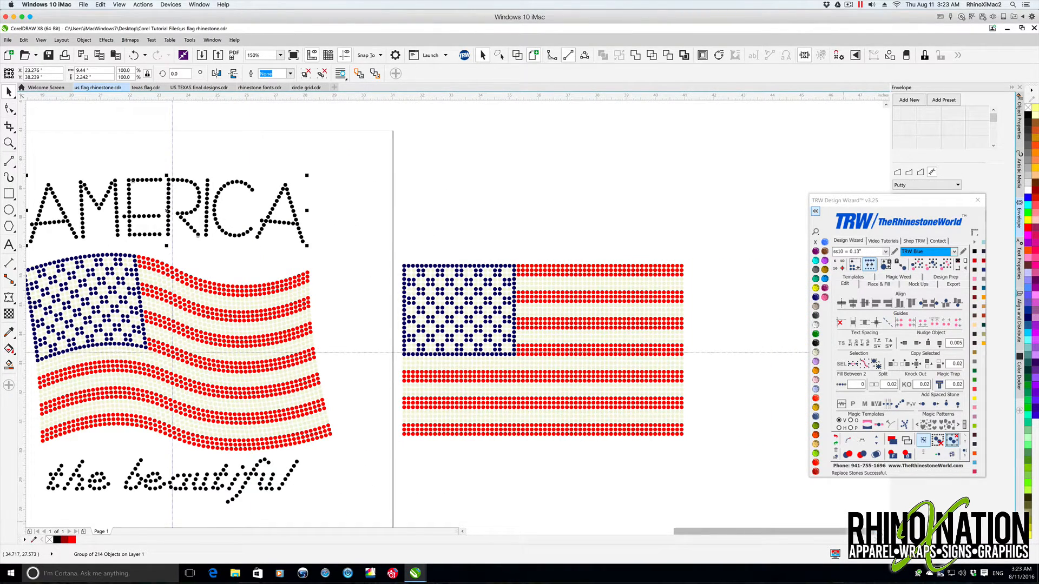
{"action": "left_click", "coordinate": [542, 319]}
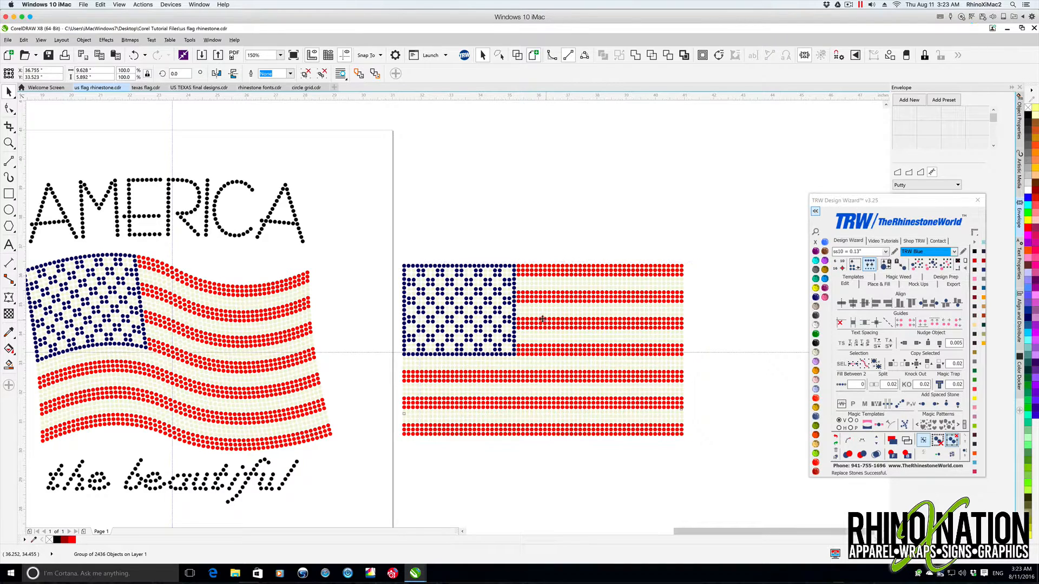
{"action": "left_click_drag", "start_coordinate": [887, 200], "coordinate": [895, 305]}
{"action": "left_click", "coordinate": [908, 100]}
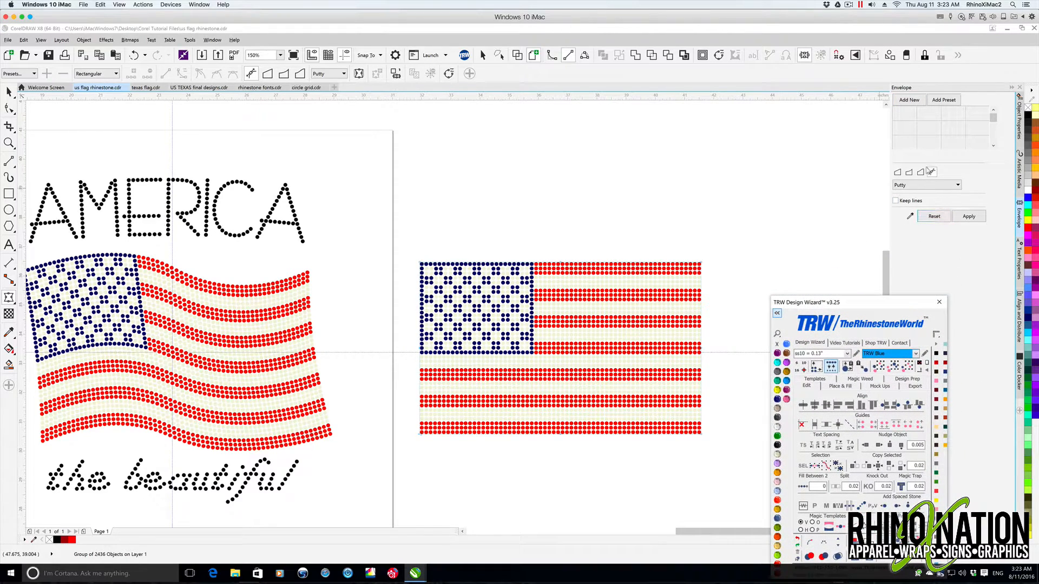
{"action": "left_click", "coordinate": [933, 172]}
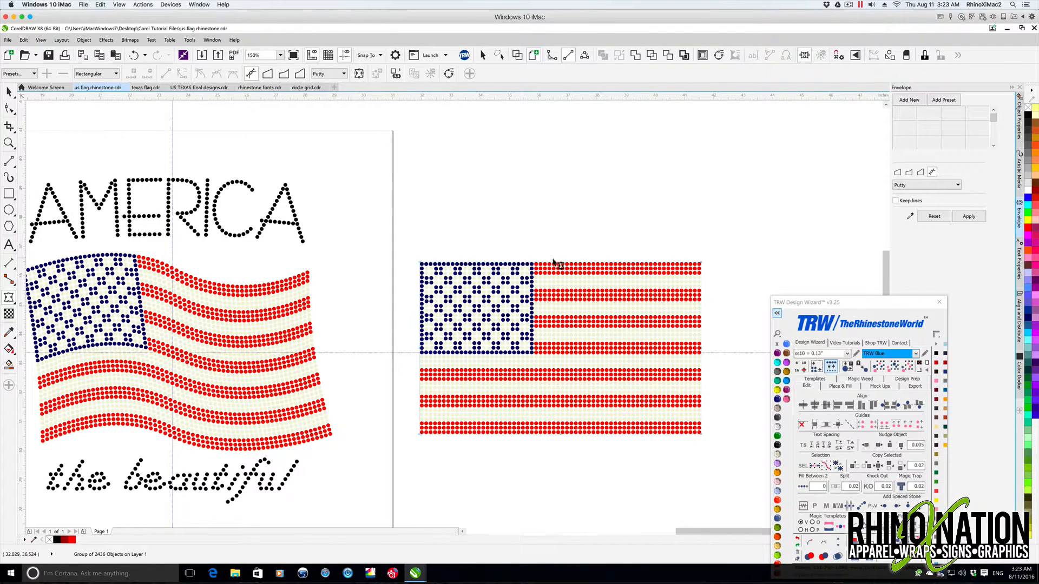
- Add envelope nodes between the middle and the corners along the flag's top and bottom edges
{"action": "left_click", "coordinate": [495, 265]}
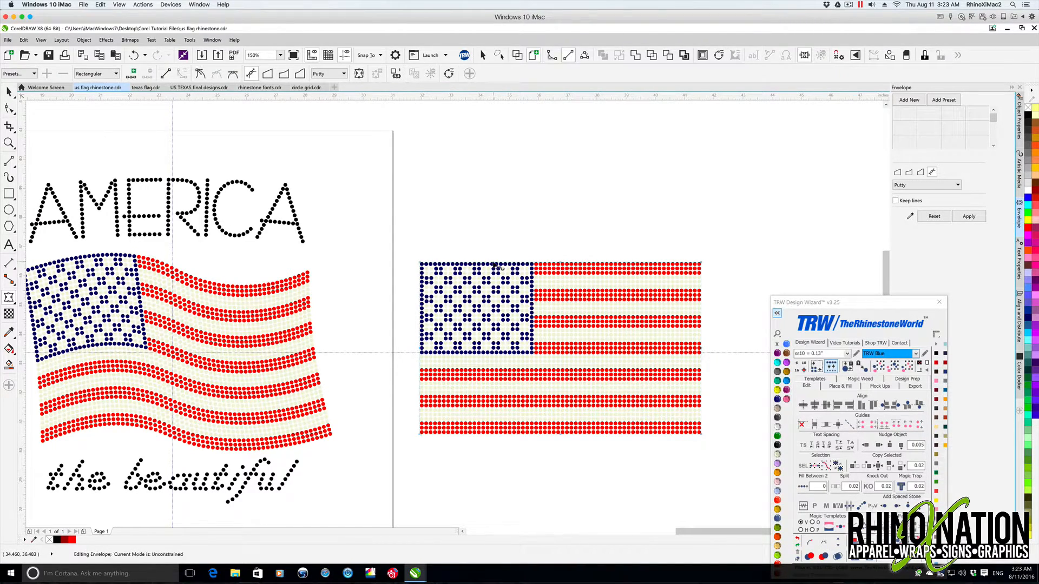
{"action": "left_click", "coordinate": [667, 269]}
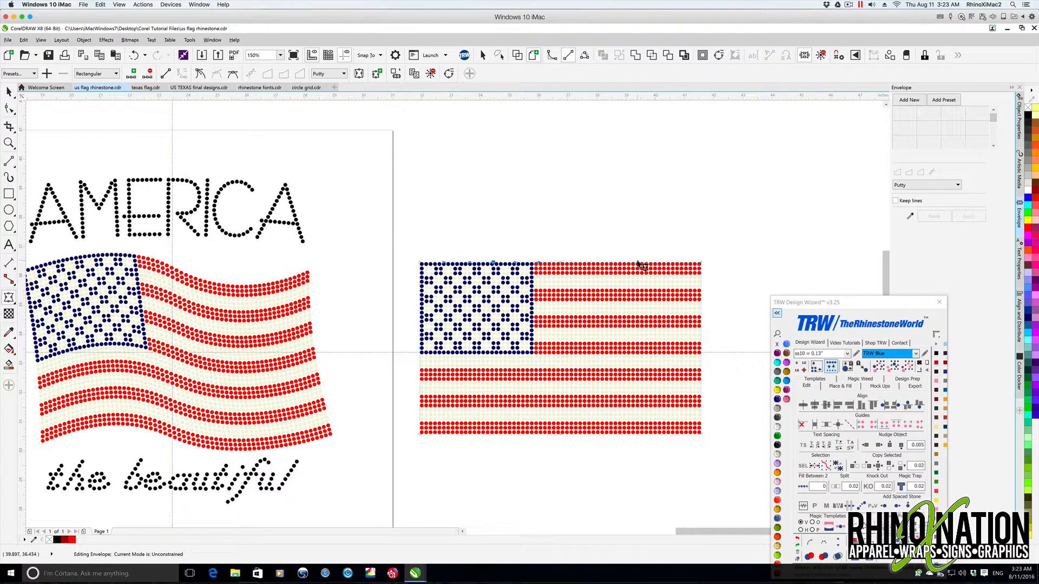
{"action": "left_click", "coordinate": [644, 433]}
- Shape the flag's top and bottom edges into matching waves, with raised outer nodes and a lowered middle node
{"action": "left_click_drag", "start_coordinate": [493, 263], "coordinate": [485, 255]}
{"action": "left_click_drag", "start_coordinate": [561, 264], "coordinate": [565, 271]}
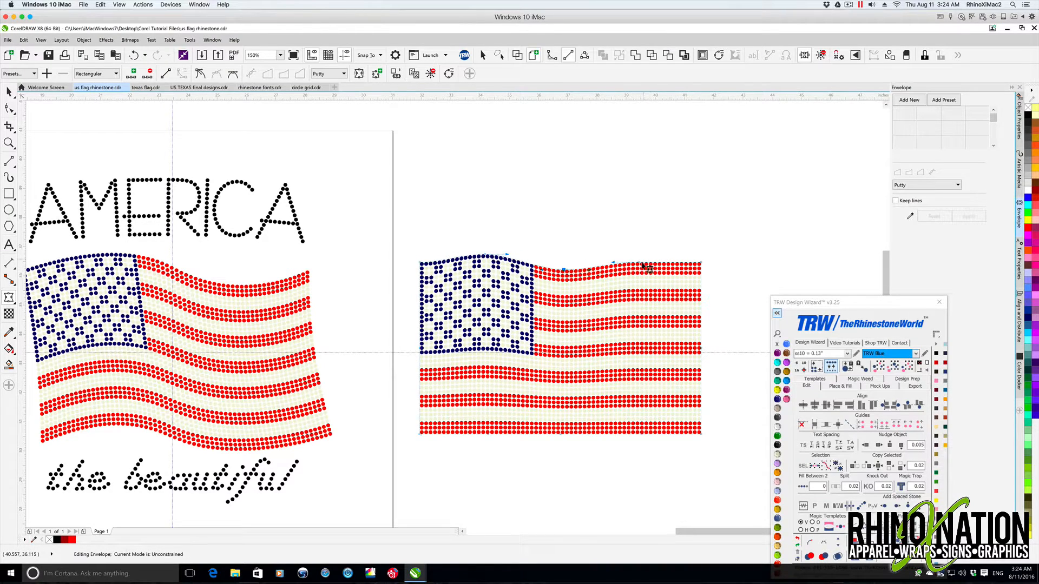
{"action": "left_click_drag", "start_coordinate": [640, 265], "coordinate": [640, 251]}
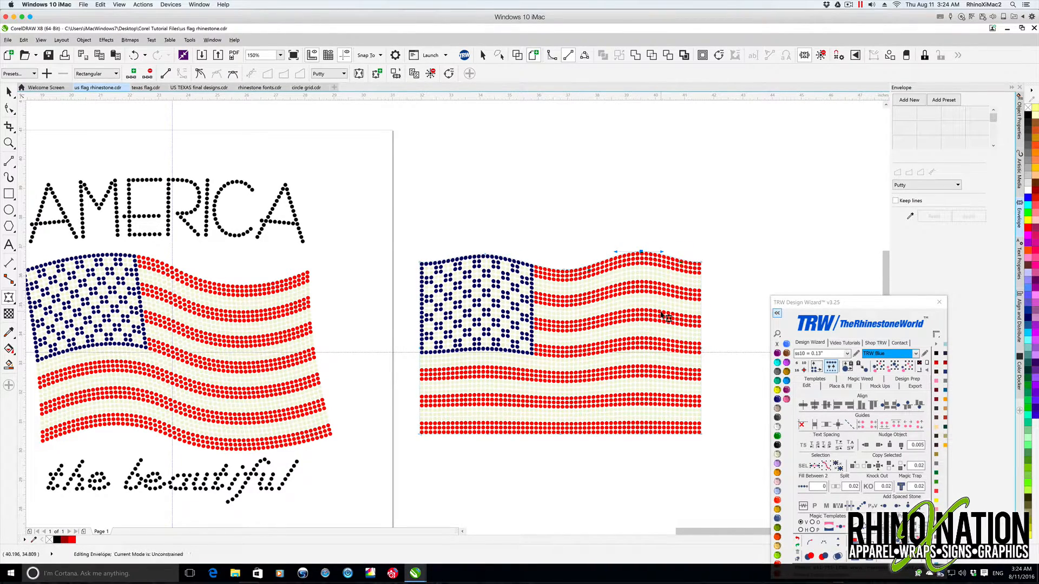
{"action": "left_click_drag", "start_coordinate": [482, 420], "coordinate": [480, 419]}
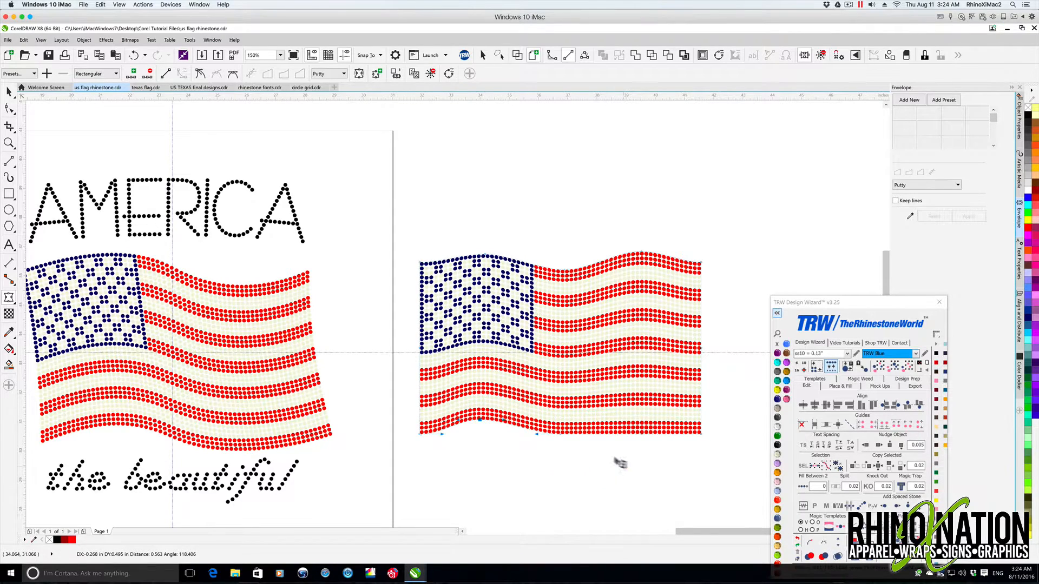
{"action": "left_click_drag", "start_coordinate": [560, 435], "coordinate": [567, 446]}
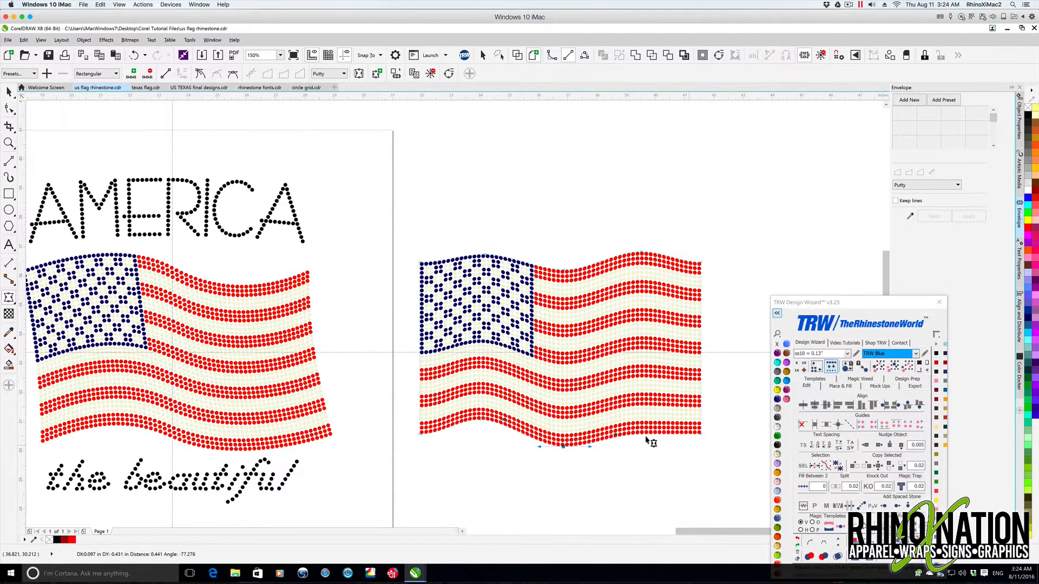
{"action": "left_click_drag", "start_coordinate": [657, 428], "coordinate": [679, 427]}
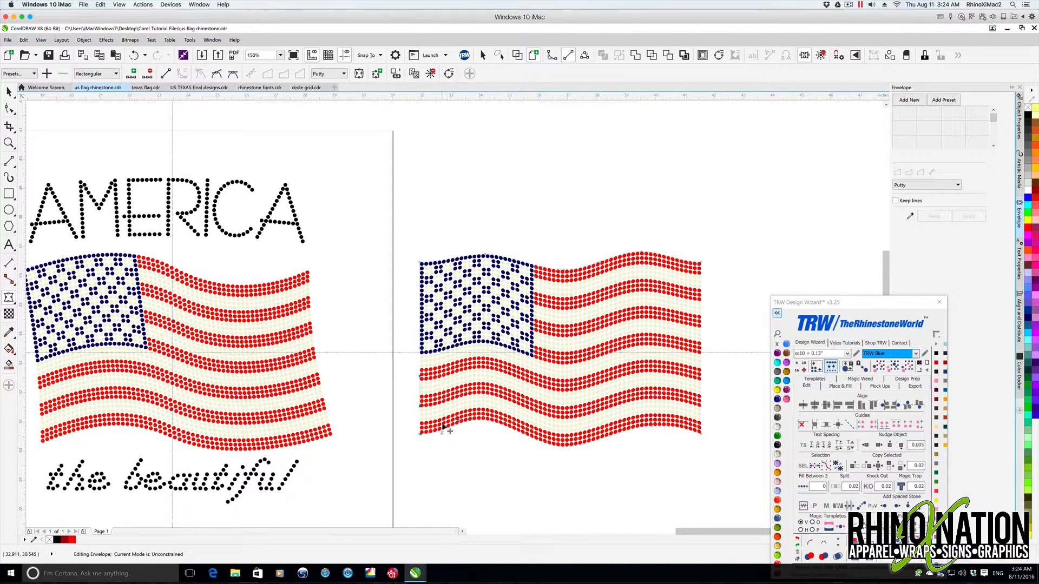
- Slant both side edges of the flag alike, shifting the upper corners left and the lower corners right
{"action": "left_click_drag", "start_coordinate": [421, 433], "coordinate": [427, 434]}
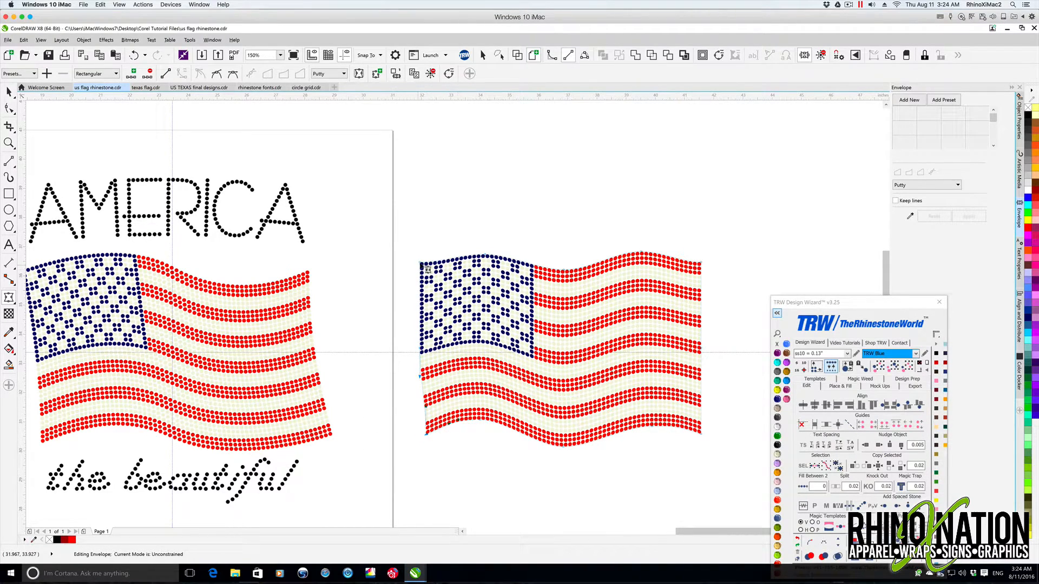
{"action": "left_click_drag", "start_coordinate": [418, 263], "coordinate": [415, 264]}
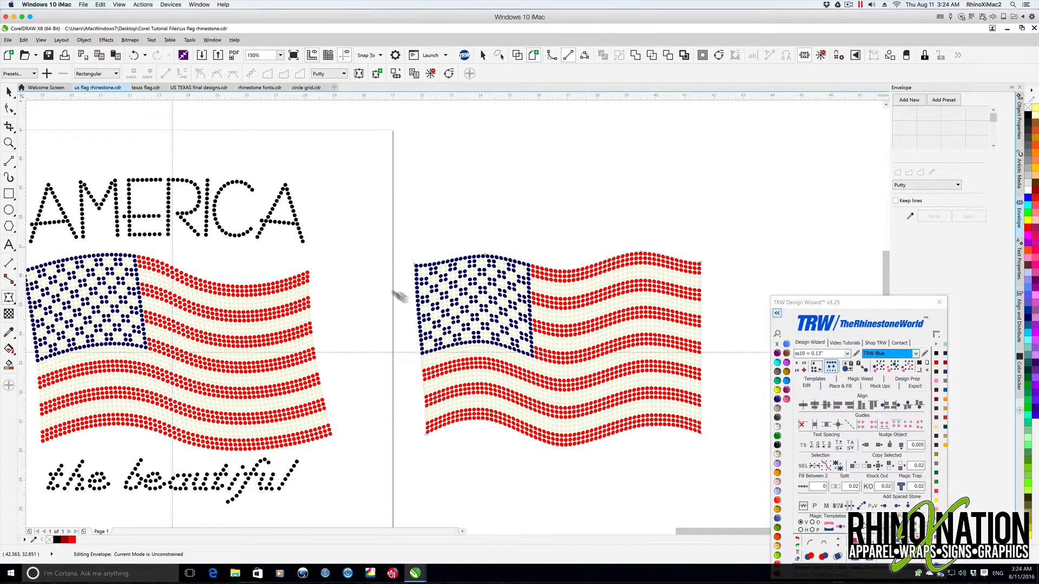
{"action": "left_click_drag", "start_coordinate": [415, 264], "coordinate": [413, 264]}
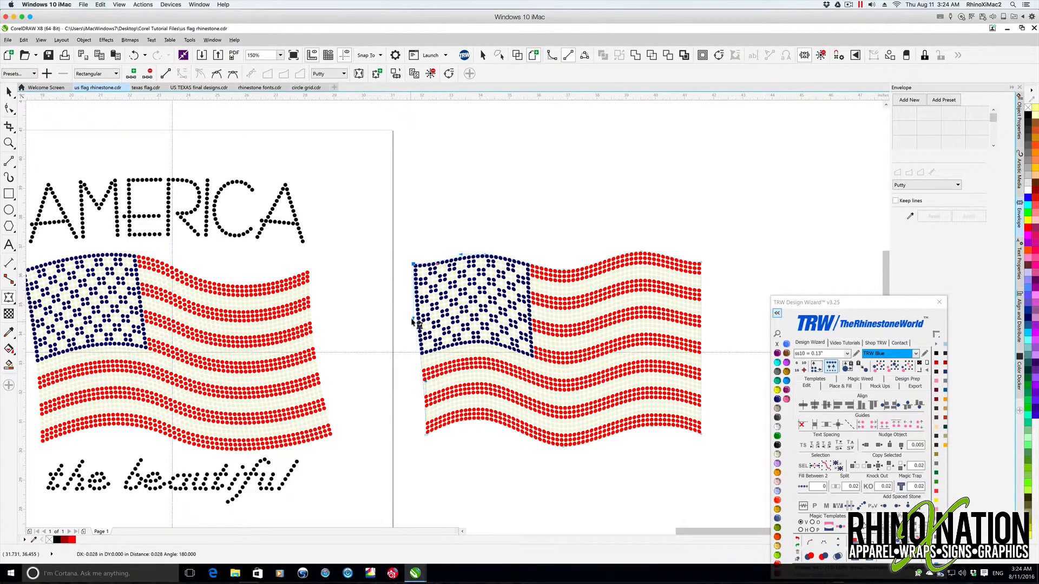
{"action": "left_click_drag", "start_coordinate": [701, 262], "coordinate": [694, 264]}
{"action": "left_click_drag", "start_coordinate": [701, 434], "coordinate": [710, 433]}
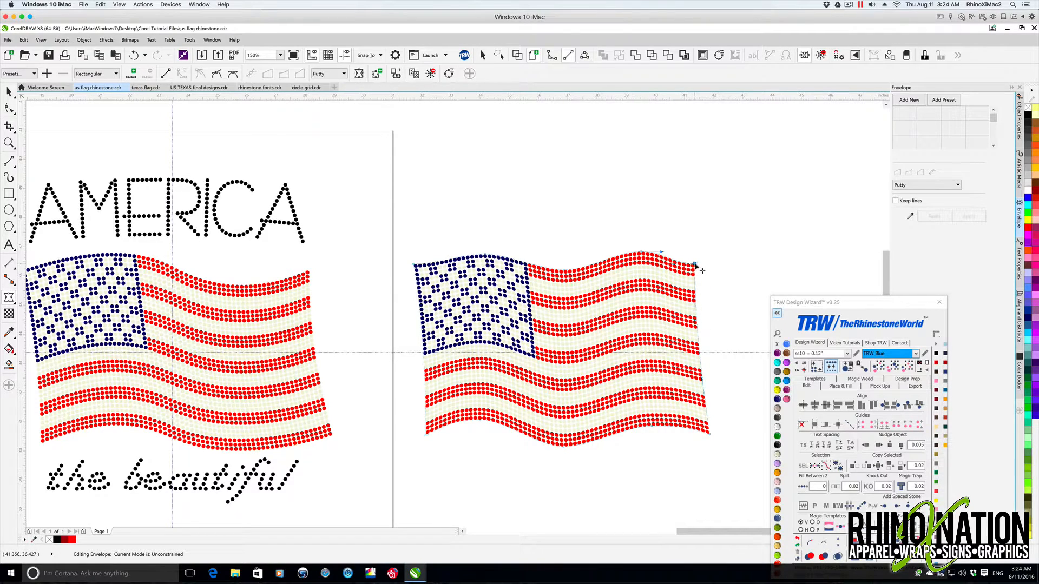
{"action": "left_click", "coordinate": [695, 325]}
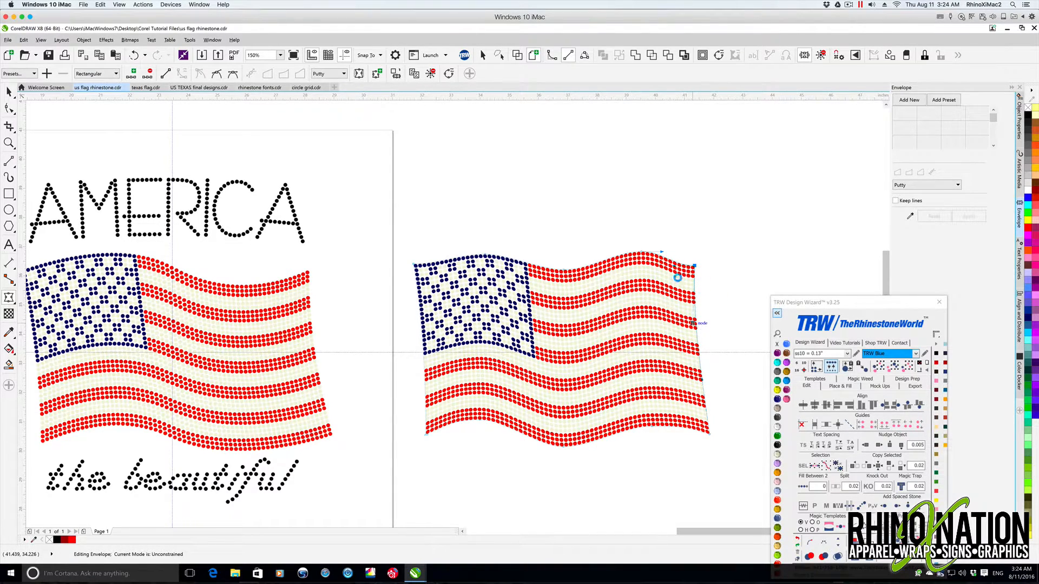
- Refine the top edge's wave with a deeper middle dip and higher first crest, and pull the lower-left corner down
{"action": "left_click_drag", "start_coordinate": [565, 274], "coordinate": [564, 274]}
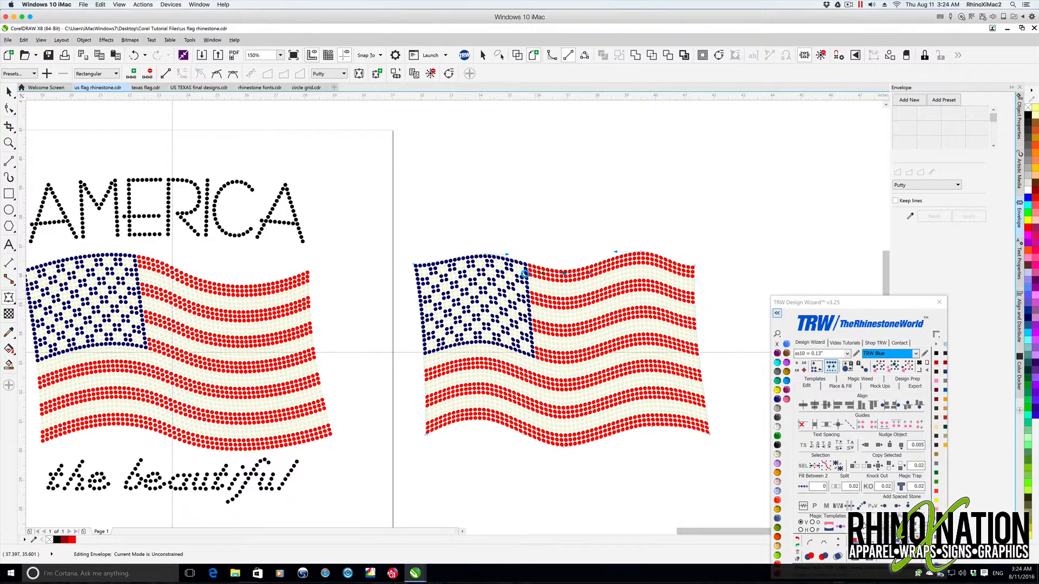
{"action": "left_click_drag", "start_coordinate": [484, 254], "coordinate": [480, 251]}
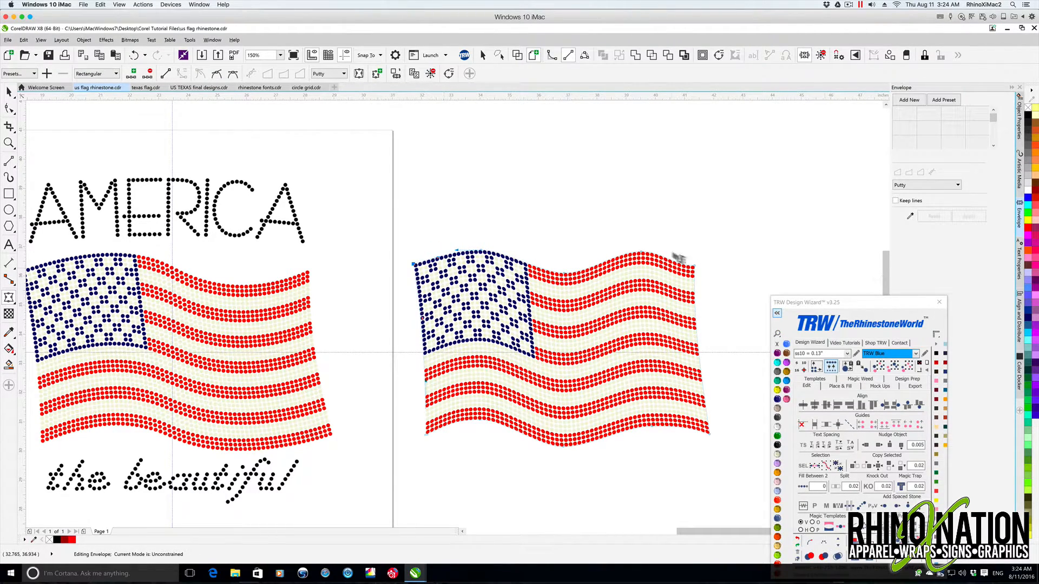
{"action": "left_click_drag", "start_coordinate": [675, 260], "coordinate": [678, 249]}
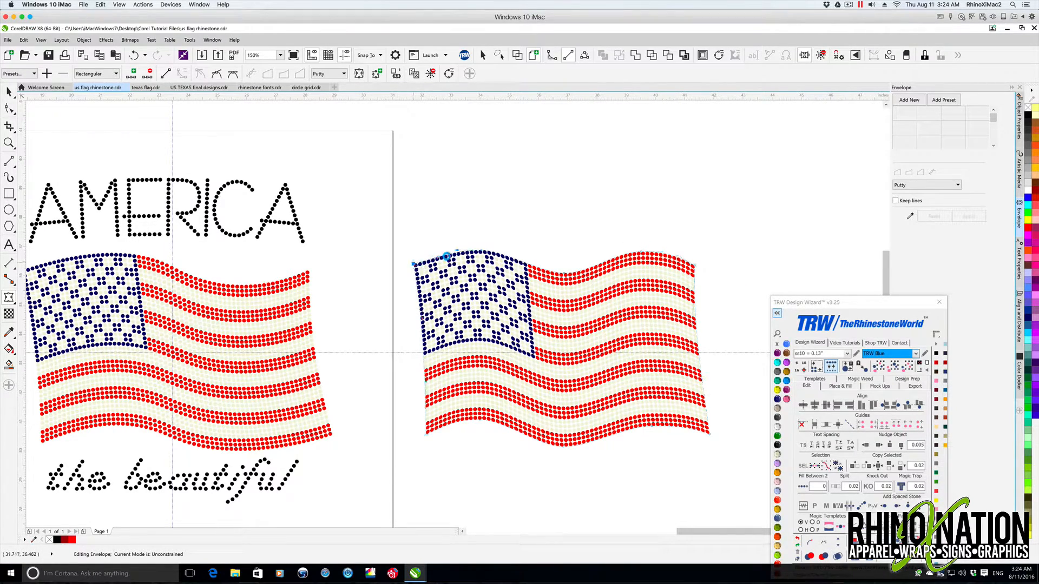
{"action": "left_click_drag", "start_coordinate": [451, 262], "coordinate": [449, 258]}
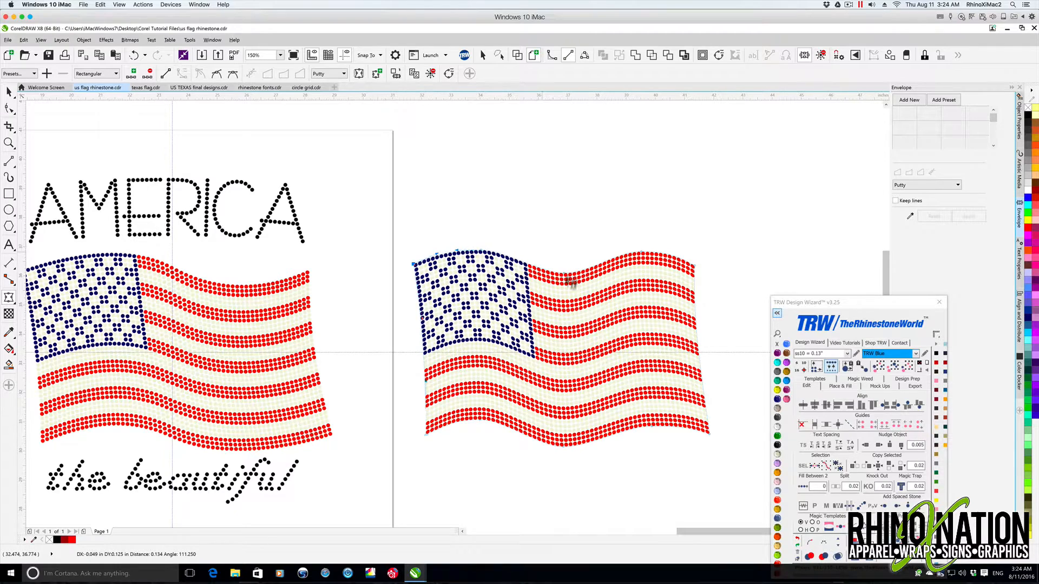
{"action": "left_click_drag", "start_coordinate": [427, 435], "coordinate": [427, 445]}
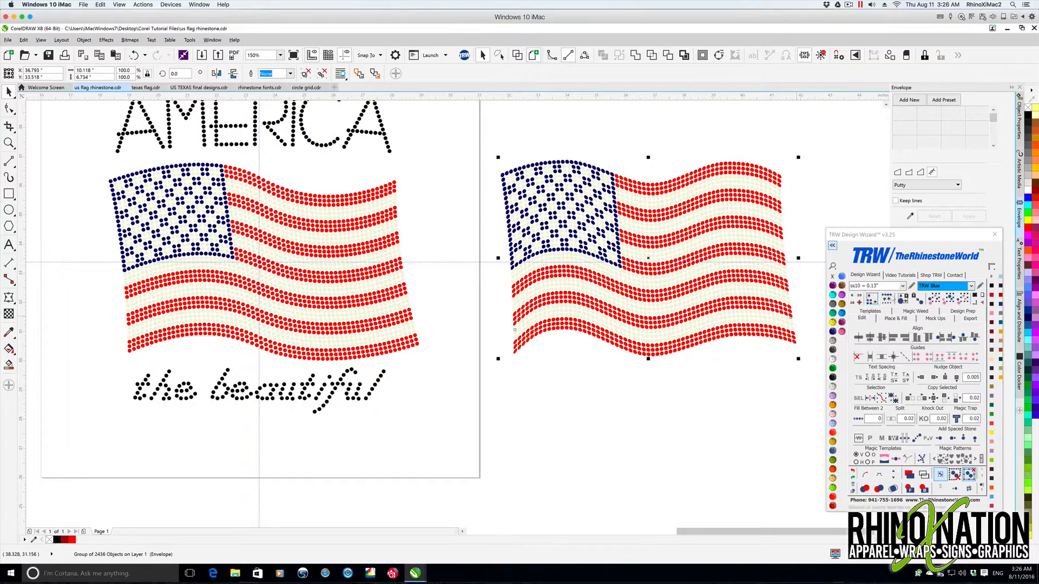
- Replace the distorted stones in the second waving flag with round ss10 = 0.13" stones
{"action": "left_click", "coordinate": [886, 299]}
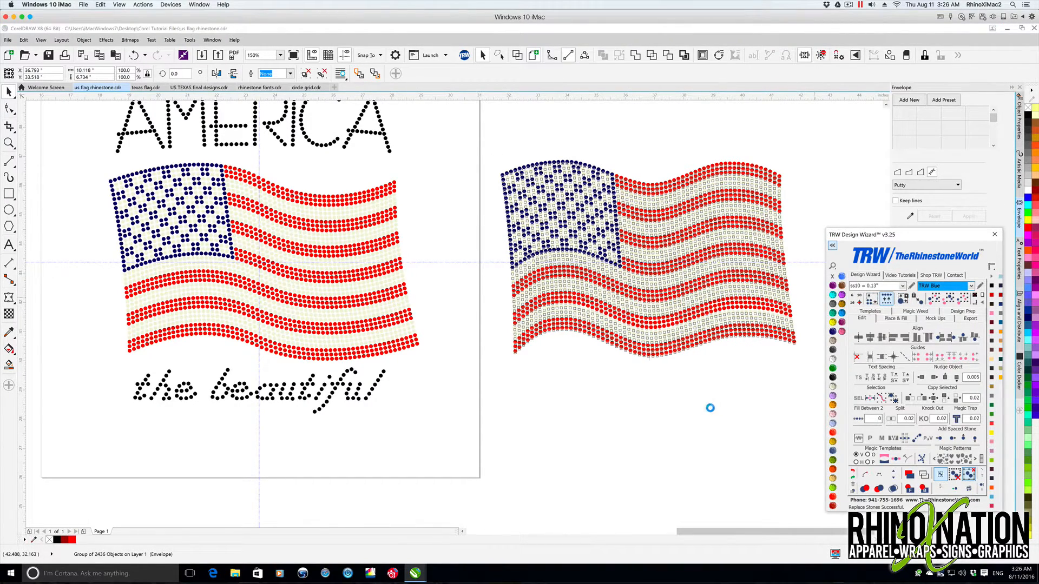
{"action": "left_click", "coordinate": [673, 399]}
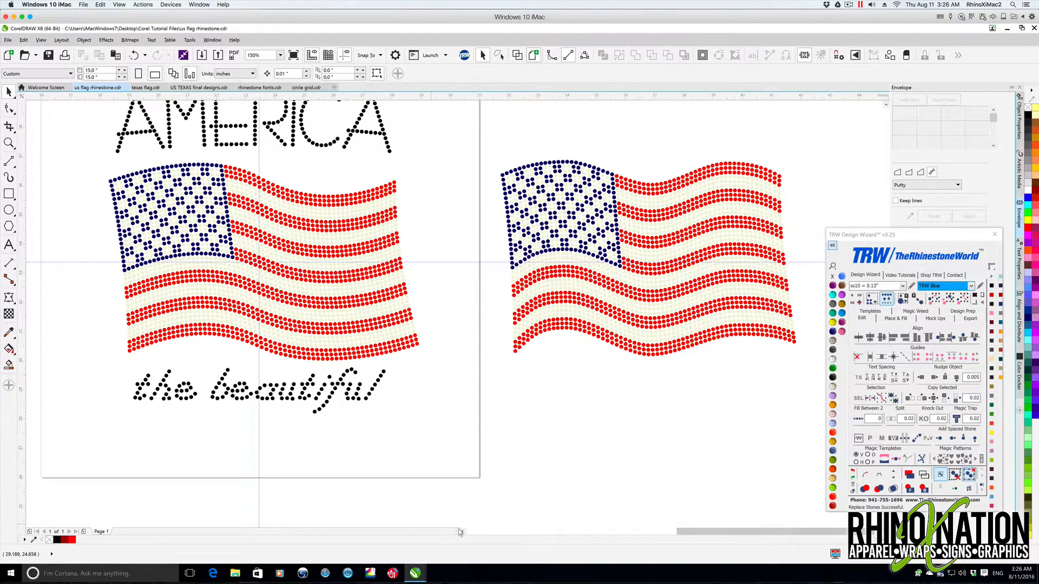
- Start envelope editing on the flat rhinestone flag to the left of the page
{"action": "scroll", "coordinate": [427, 523], "scroll_direction": "left", "scroll_amount": 6}
{"action": "left_click", "coordinate": [255, 284]}
{"action": "left_click_drag", "start_coordinate": [255, 284], "coordinate": [254, 282]}
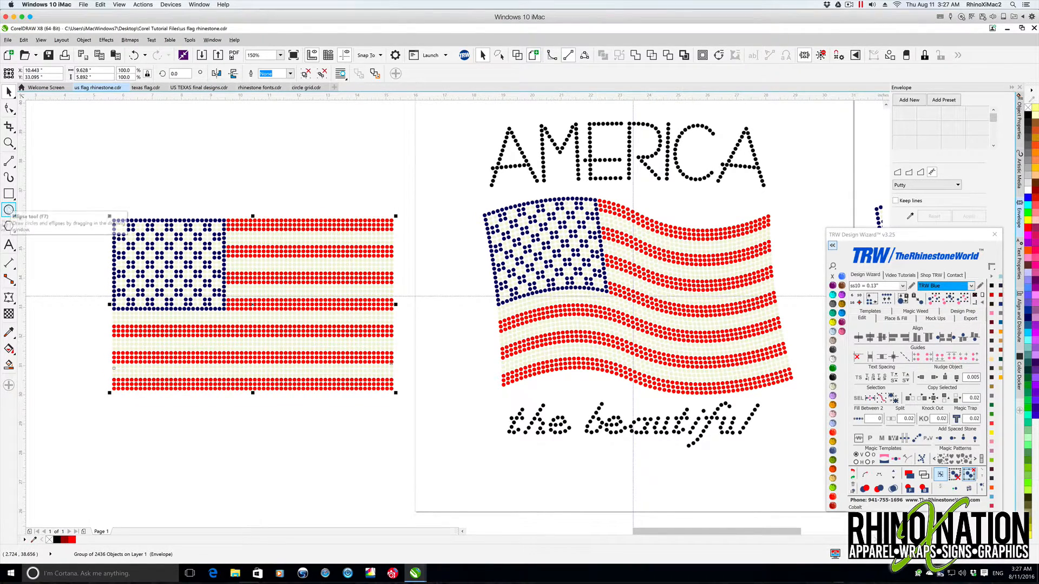
{"action": "left_click", "coordinate": [8, 297]}
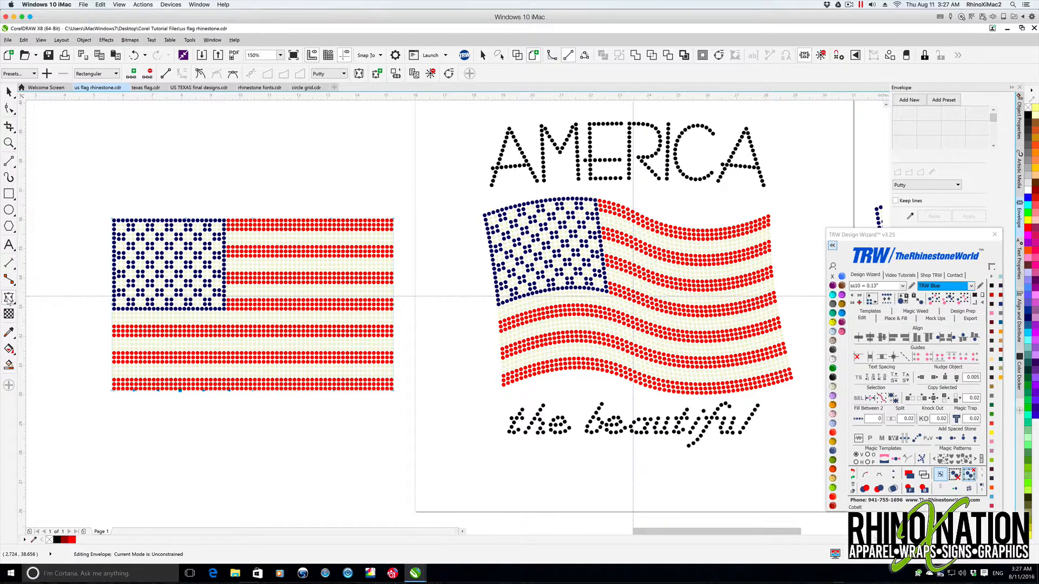
- Shape this flag's top and bottom edges into parallel waves that dip under the blue canton and rise toward the right
{"action": "left_click_drag", "start_coordinate": [184, 219], "coordinate": [182, 239]}
{"action": "left_click_drag", "start_coordinate": [341, 216], "coordinate": [371, 213]}
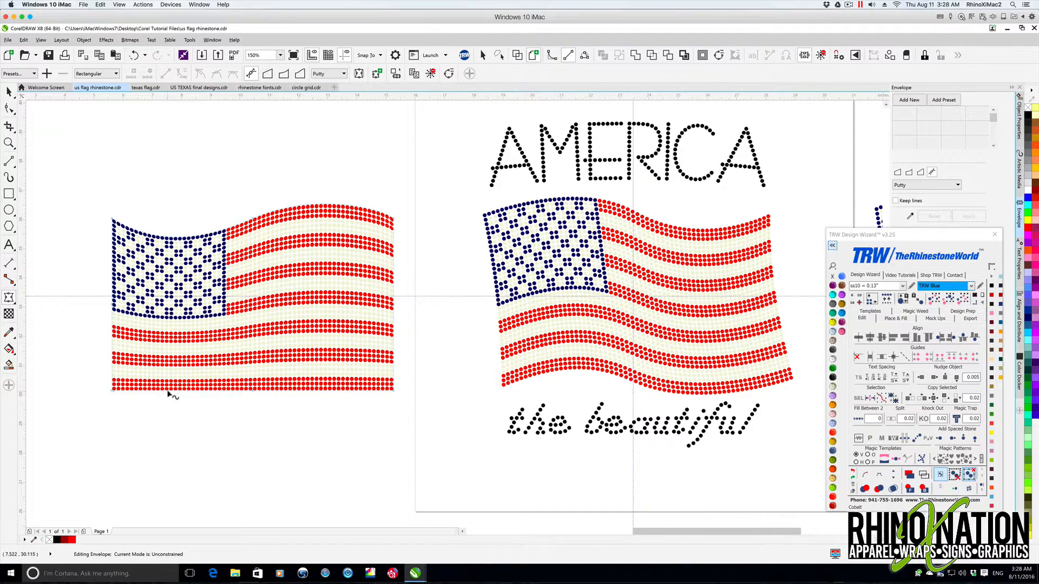
{"action": "left_click_drag", "start_coordinate": [170, 393], "coordinate": [171, 416]}
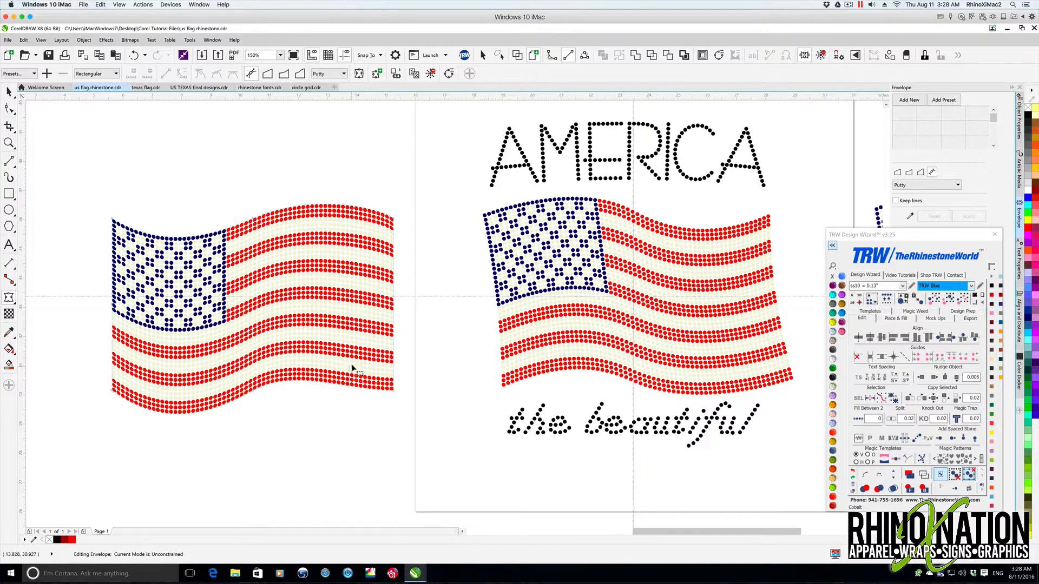
{"action": "left_click_drag", "start_coordinate": [348, 386], "coordinate": [332, 361]}
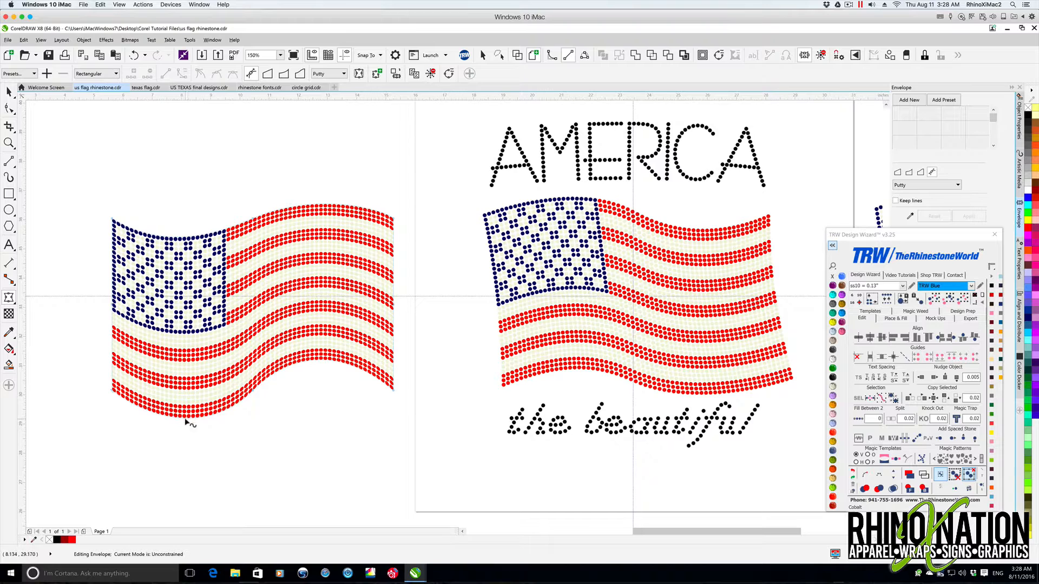
- Flatten the wave of the left flag's bottom edge and pull its lower-right corner outward
{"action": "left_click_drag", "start_coordinate": [185, 418], "coordinate": [184, 409]}
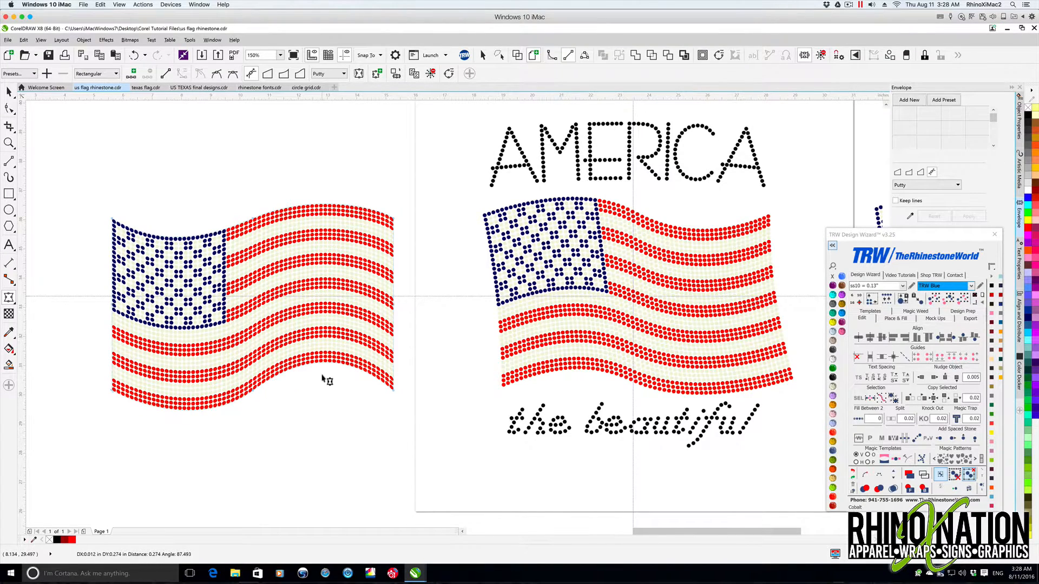
{"action": "left_click_drag", "start_coordinate": [329, 365], "coordinate": [331, 383]}
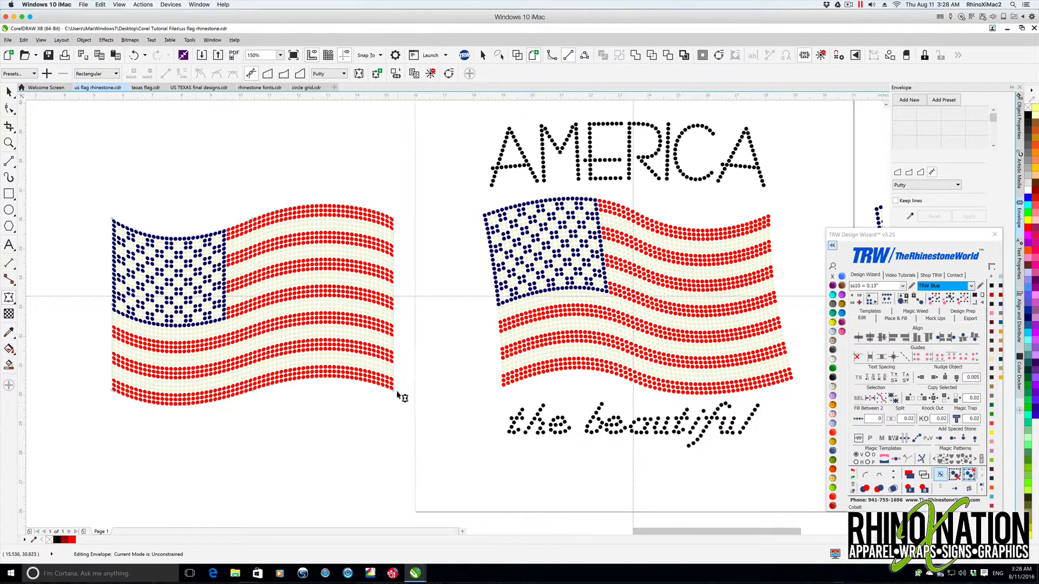
{"action": "left_click_drag", "start_coordinate": [393, 391], "coordinate": [404, 394]}
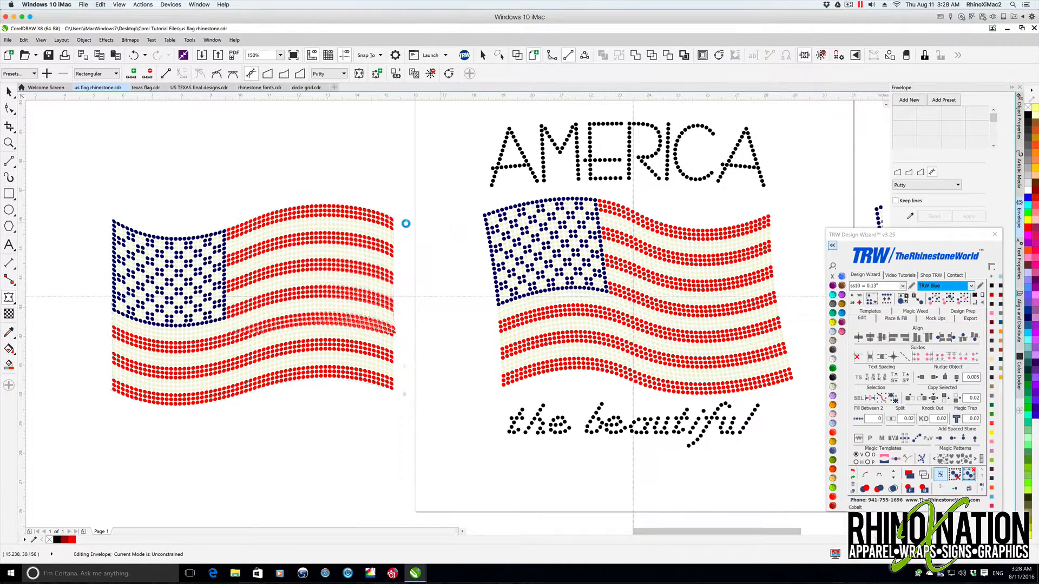
- Remove the middle envelope nodes from the left flag's side edges and slant both sides by pulling the upper-left corner outward
{"action": "left_click_drag", "start_coordinate": [86, 292], "coordinate": [437, 320]}
{"action": "key", "text": "Delete"}
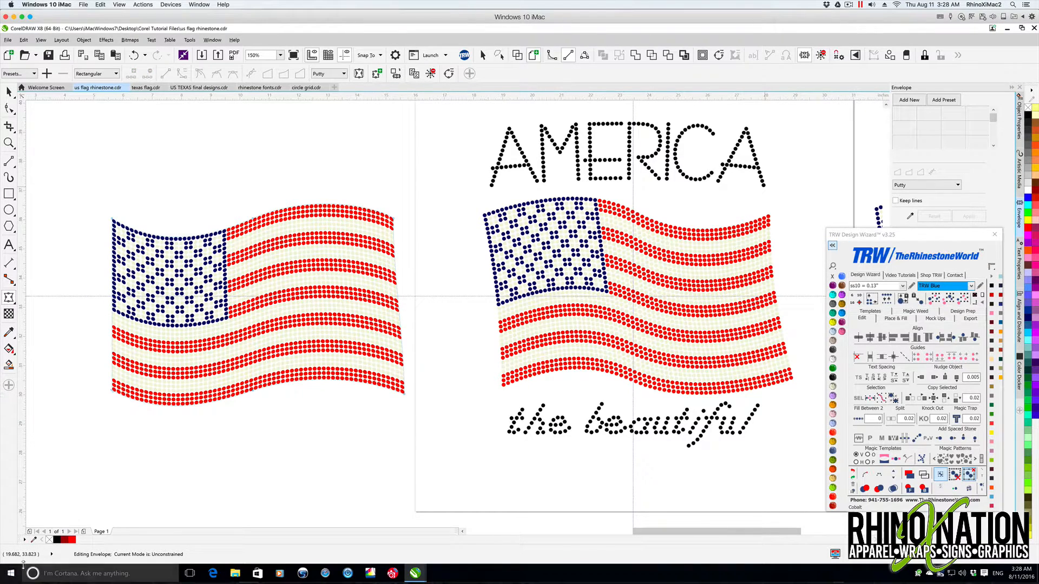
{"action": "left_click", "coordinate": [114, 393]}
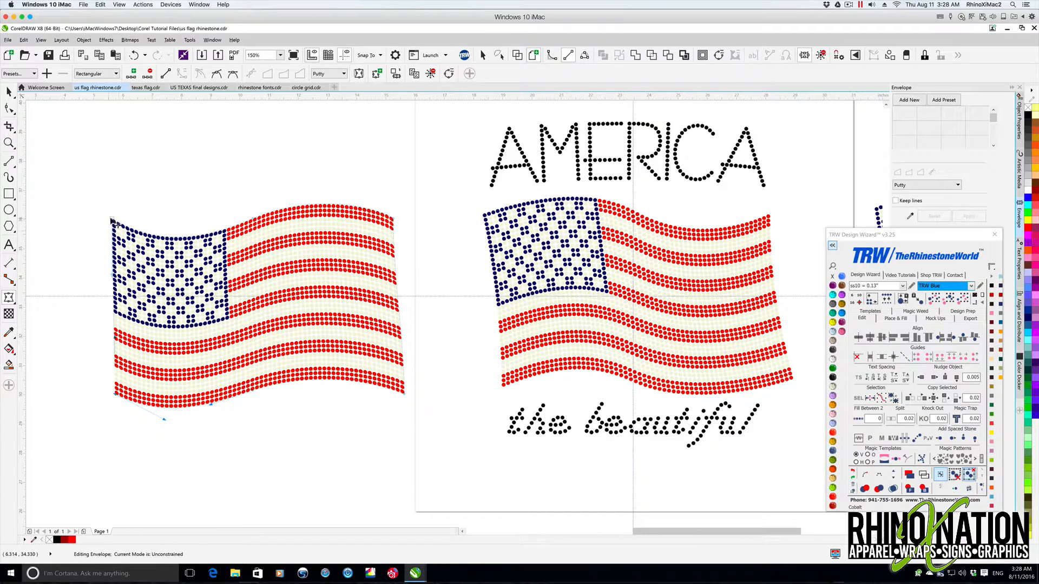
{"action": "left_click_drag", "start_coordinate": [112, 219], "coordinate": [98, 218]}
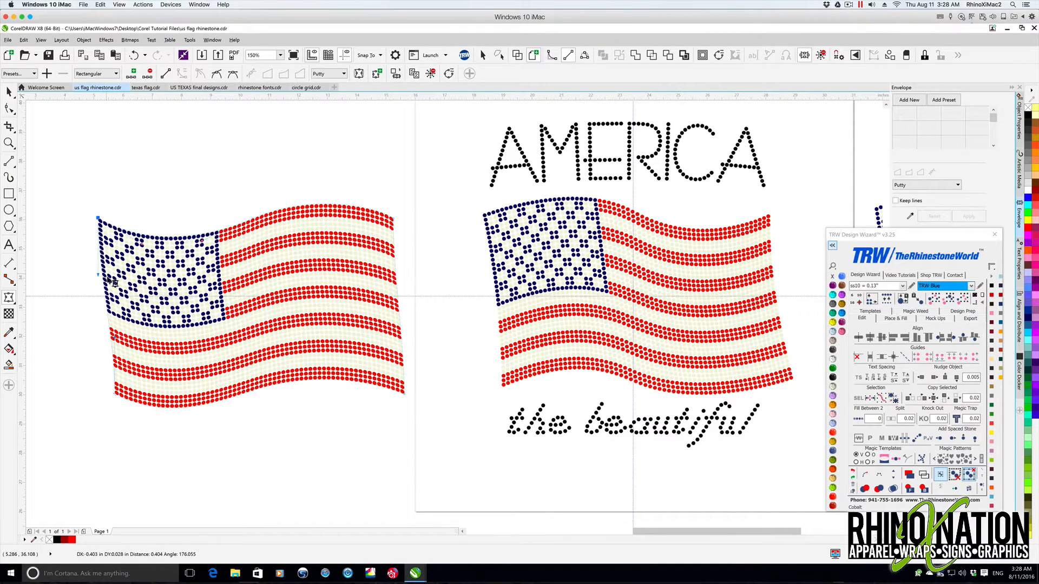
{"action": "left_click", "coordinate": [394, 219]}
{"action": "left_click_drag", "start_coordinate": [404, 342], "coordinate": [396, 339]}
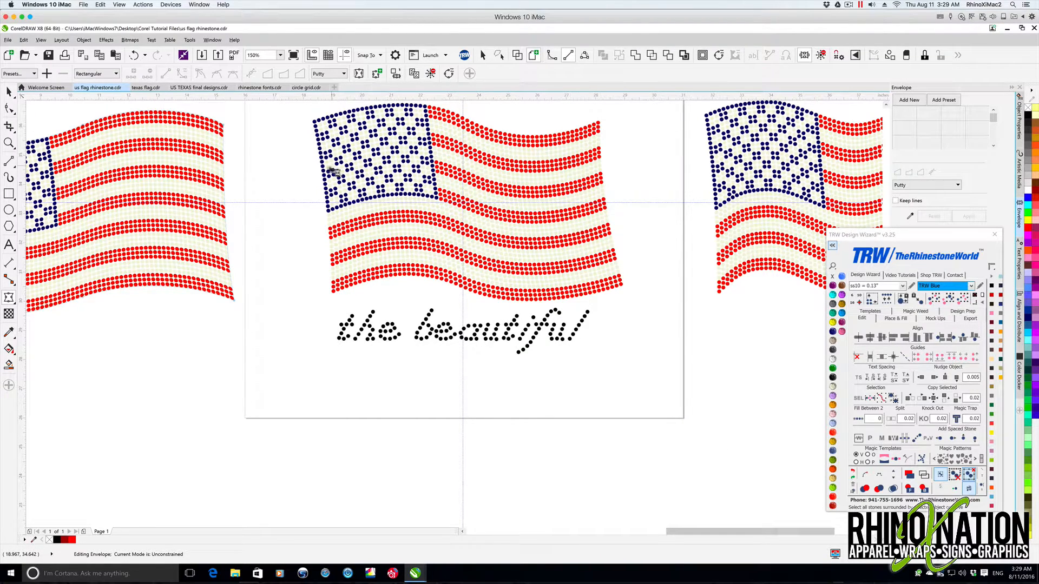
- Group all the stones of the waving flag between AMERICA and the beautiful
{"action": "left_click", "coordinate": [8, 92]}
{"action": "scroll", "coordinate": [450, 251], "scroll_direction": "up", "scroll_amount": 1}
{"action": "left_click_drag", "start_coordinate": [282, 137], "coordinate": [652, 351]}
{"action": "right_click", "coordinate": [543, 281]}
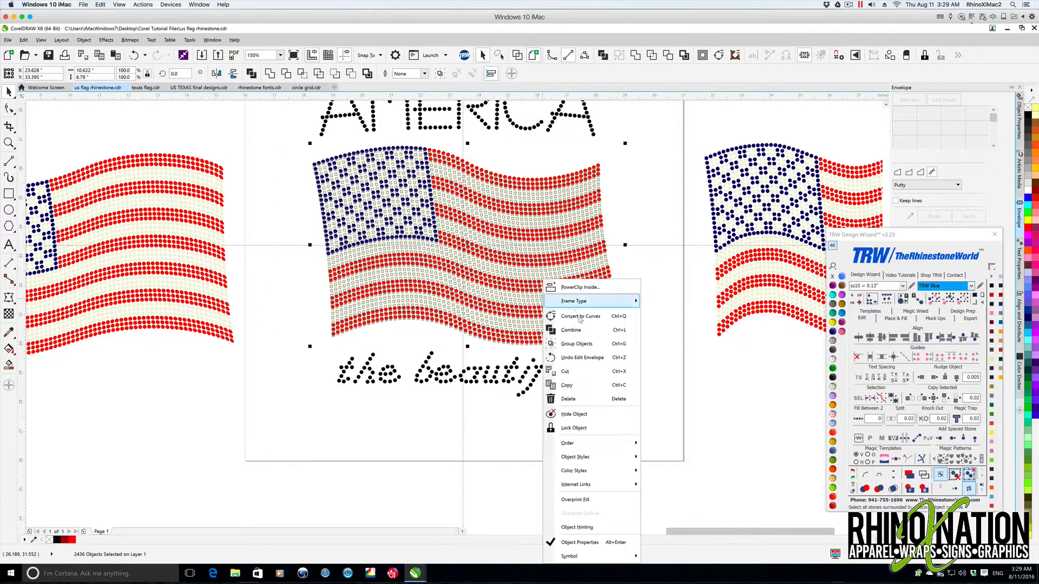
{"action": "left_click", "coordinate": [573, 345]}
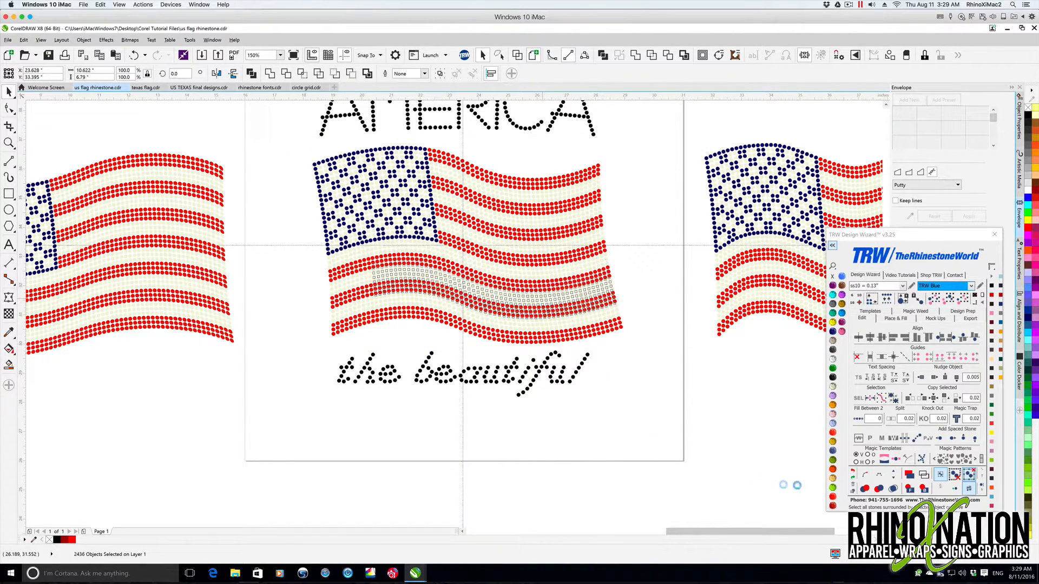
- Place a copy of the grouped flag below the beautiful and mirror it horizontally so the blue canton sits on the right
{"action": "scroll", "coordinate": [478, 422], "scroll_direction": "down", "scroll_amount": 2}
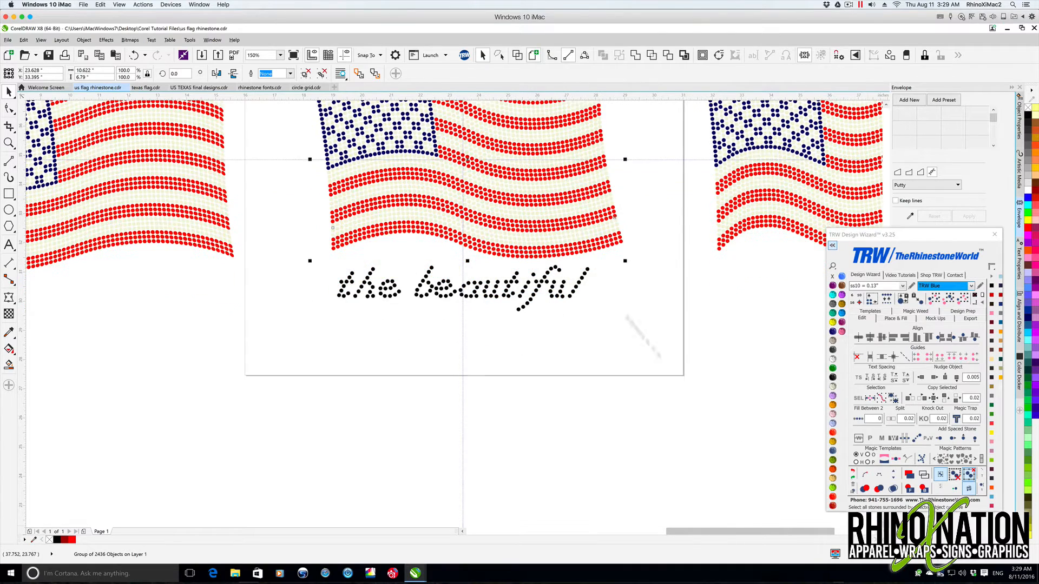
{"action": "left_click_drag", "start_coordinate": [475, 450], "coordinate": [476, 443]}
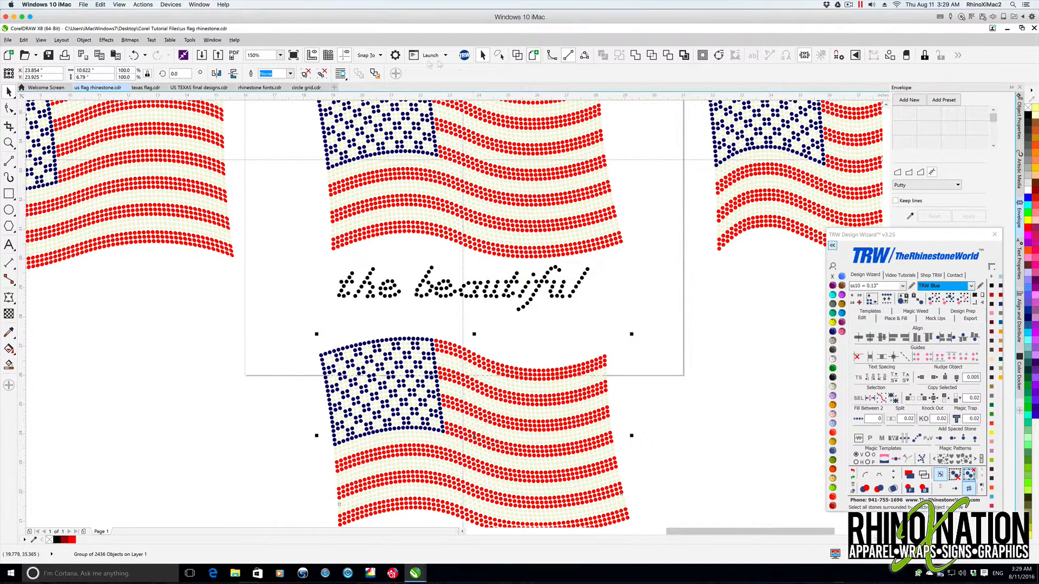
{"action": "left_click", "coordinate": [216, 74]}
{"action": "left_click_drag", "start_coordinate": [533, 375], "coordinate": [510, 369]}
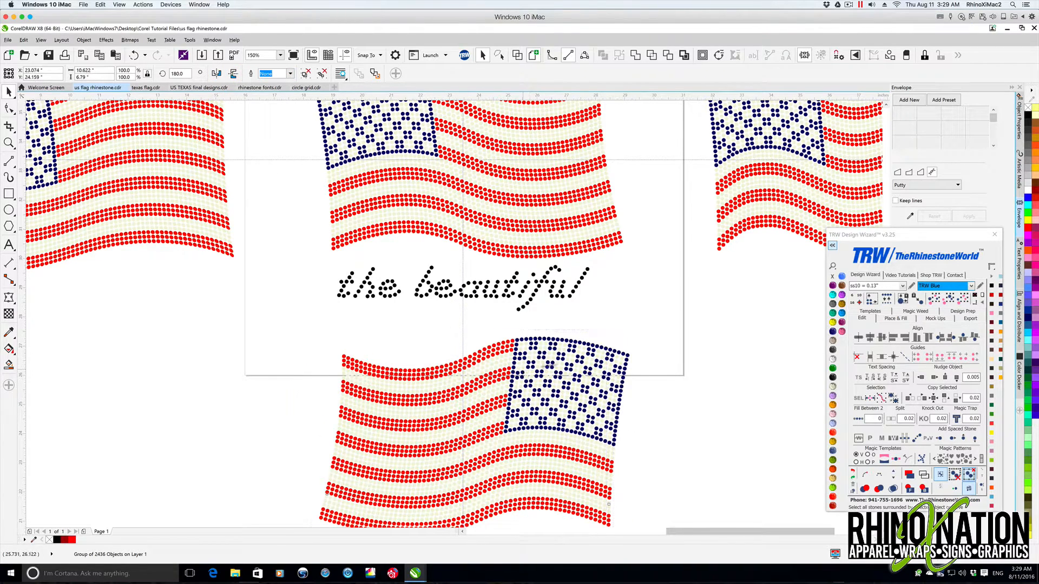
{"action": "left_click", "coordinate": [663, 340]}
- Examine the finished AMERICA The Beautiful rhinestone design on the black background near the original flat flag
{"action": "key", "text": "F3"}
{"action": "left_click", "coordinate": [885, 104]}
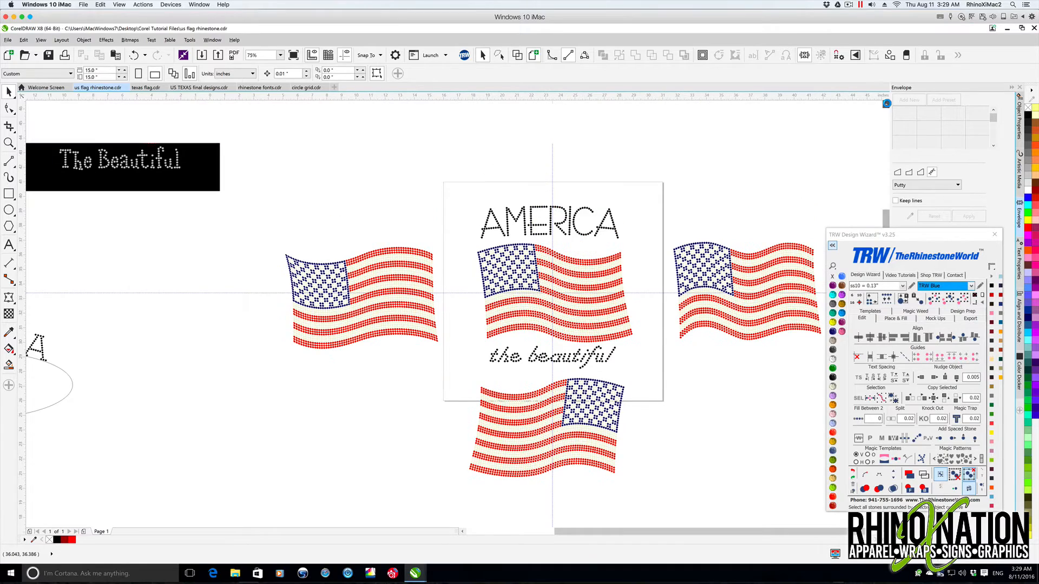
{"action": "left_click", "coordinate": [885, 104]}
{"action": "left_click", "coordinate": [886, 105]}
{"action": "left_click", "coordinate": [886, 104]}
{"action": "left_click", "coordinate": [885, 105]}
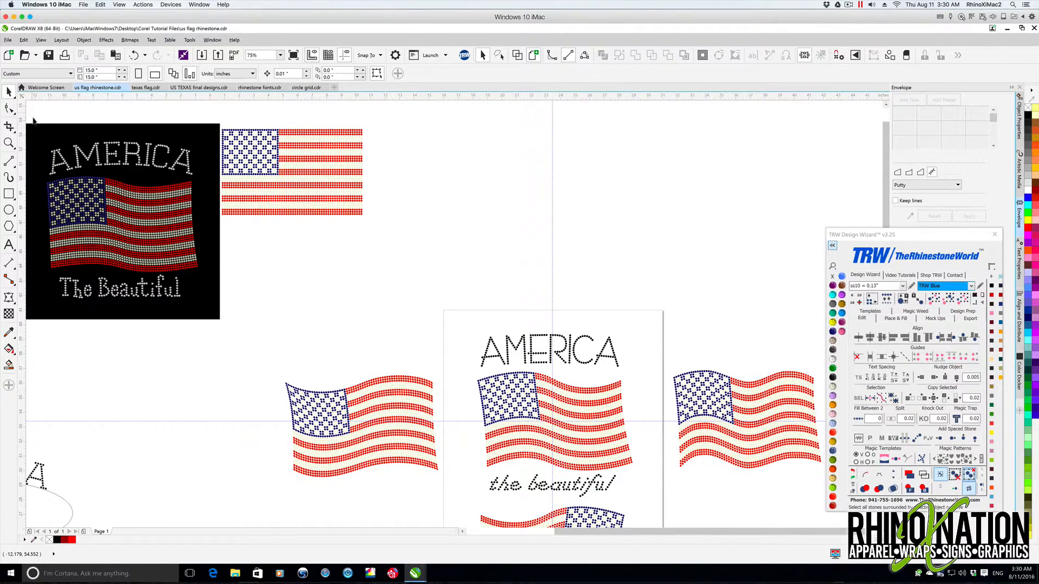
{"action": "left_click", "coordinate": [89, 146]}
{"action": "key", "text": "shift+F2"}
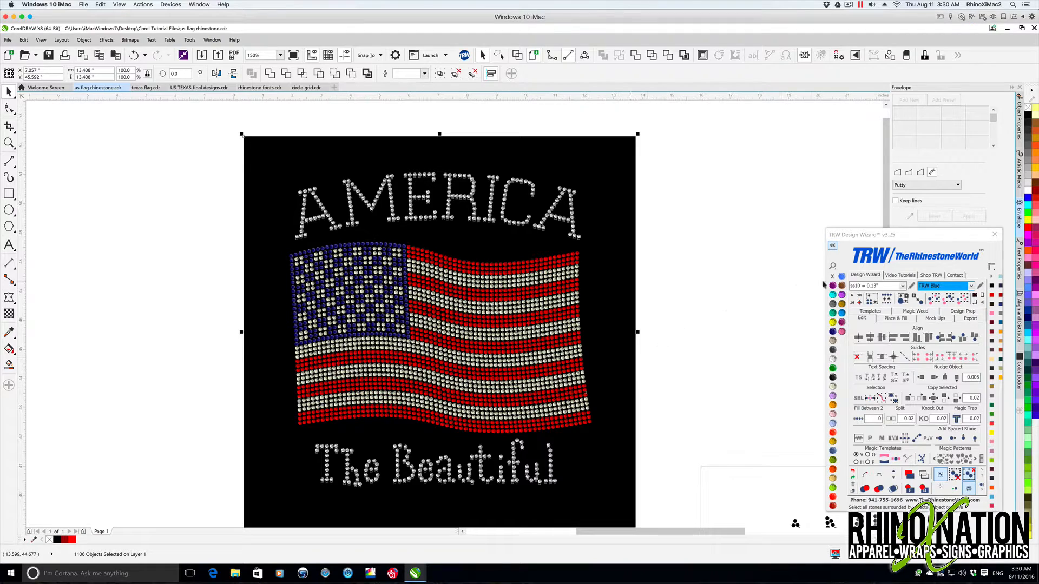
{"action": "left_click_drag", "start_coordinate": [873, 220], "coordinate": [854, 179]}
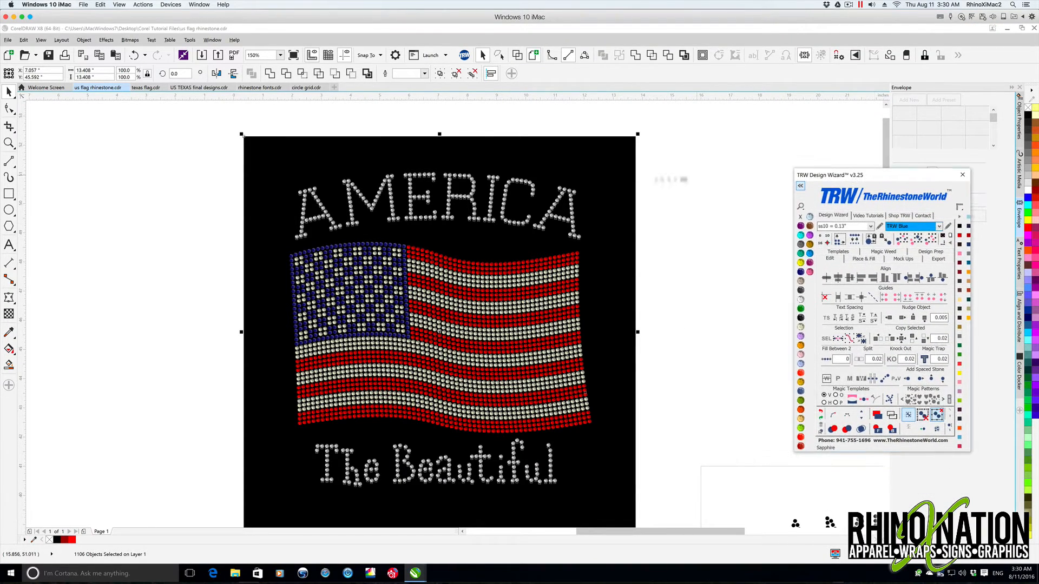
- View the flat Texas flag in texas flag.cdr and the completed designs in US TEXAS final designs.cdr
{"action": "left_click", "coordinate": [145, 87]}
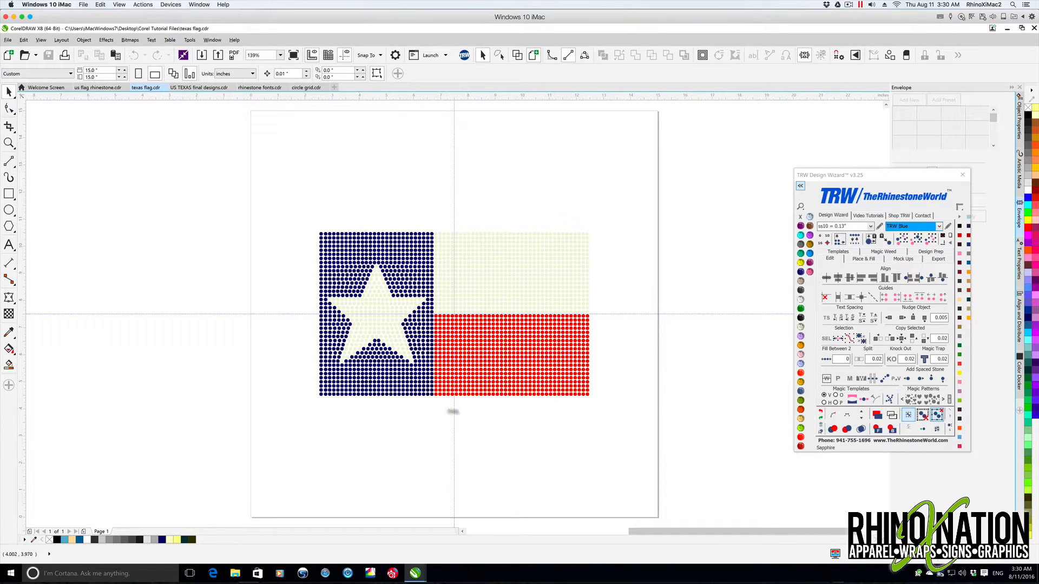
{"action": "left_click", "coordinate": [211, 89]}
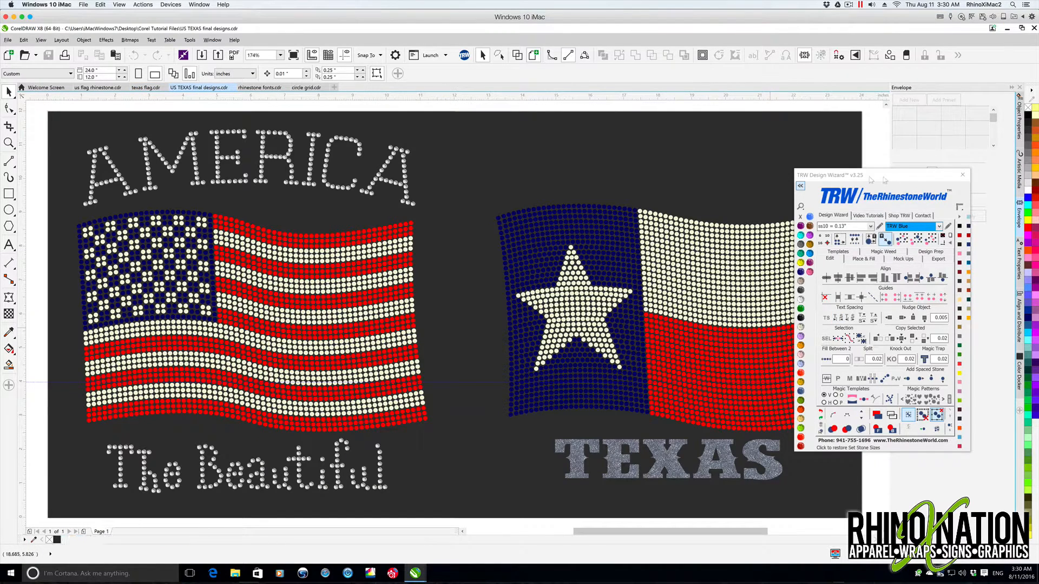
{"action": "left_click_drag", "start_coordinate": [871, 180], "coordinate": [971, 190]}
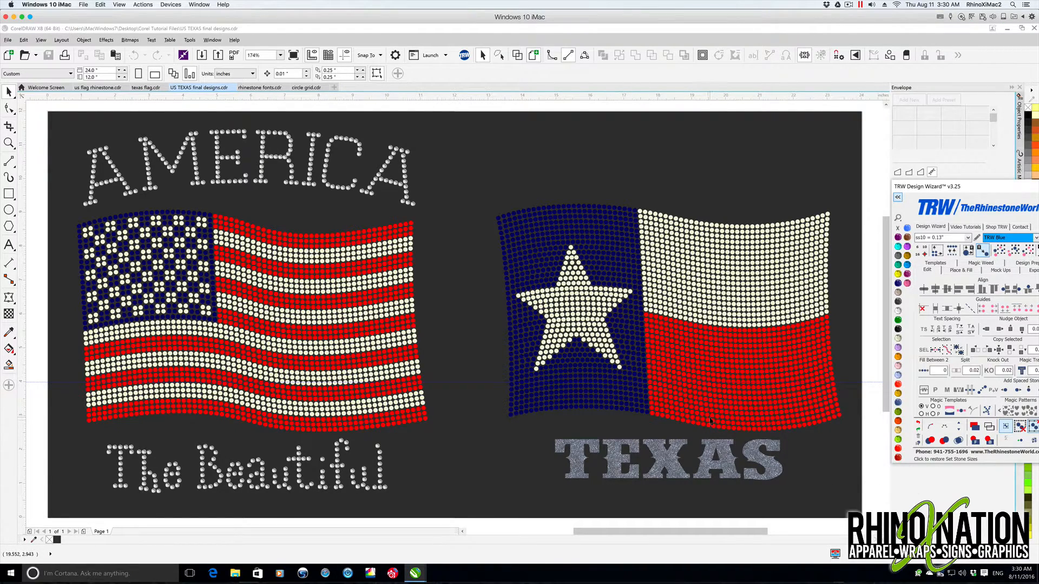
{"action": "scroll", "coordinate": [711, 421], "scroll_direction": "right", "scroll_amount": 3}
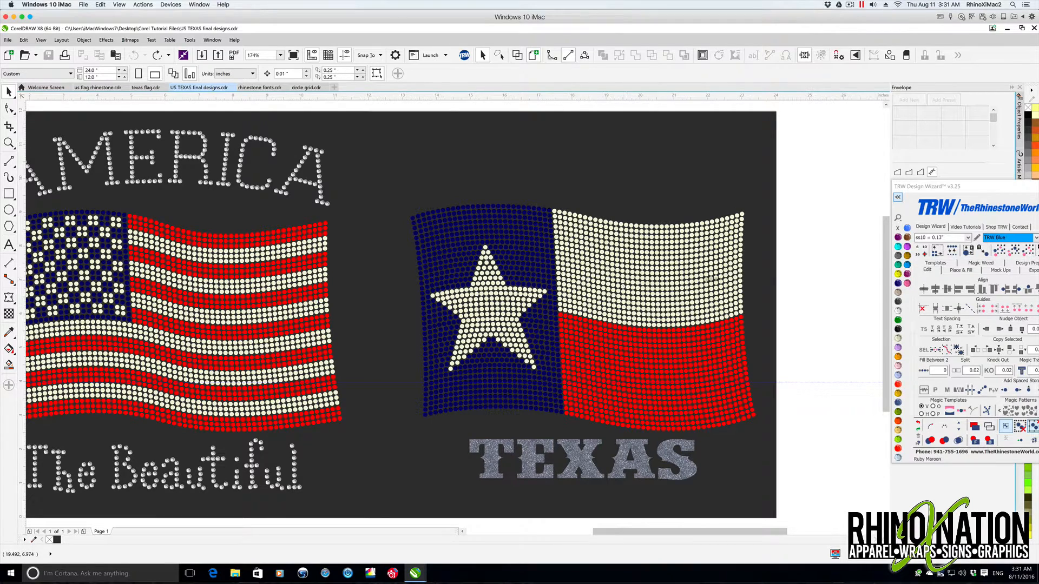
- Resize the waving Texas flag design to ss06 = 0.097" stones
{"action": "left_click_drag", "start_coordinate": [813, 185], "coordinate": [778, 459]}
{"action": "left_click_drag", "start_coordinate": [472, 448], "coordinate": [381, 431]}
{"action": "left_click_drag", "start_coordinate": [972, 188], "coordinate": [909, 184]}
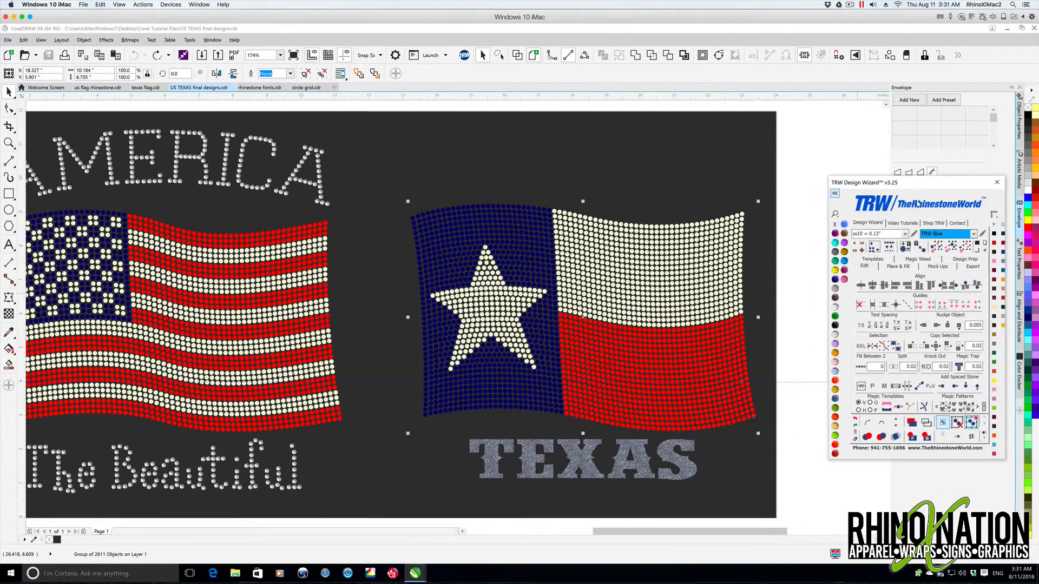
{"action": "left_click", "coordinate": [904, 234]}
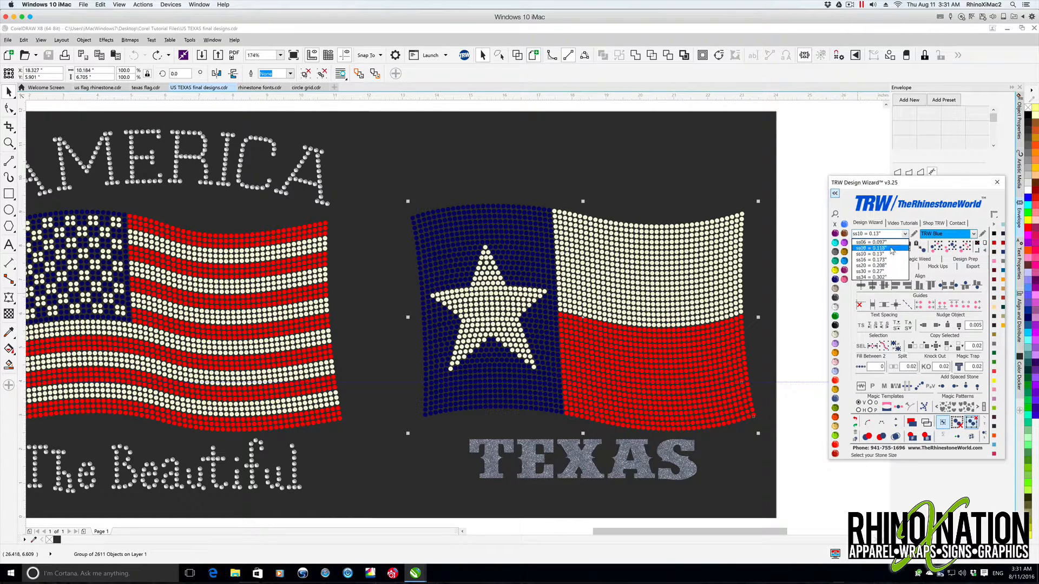
{"action": "left_click", "coordinate": [891, 243]}
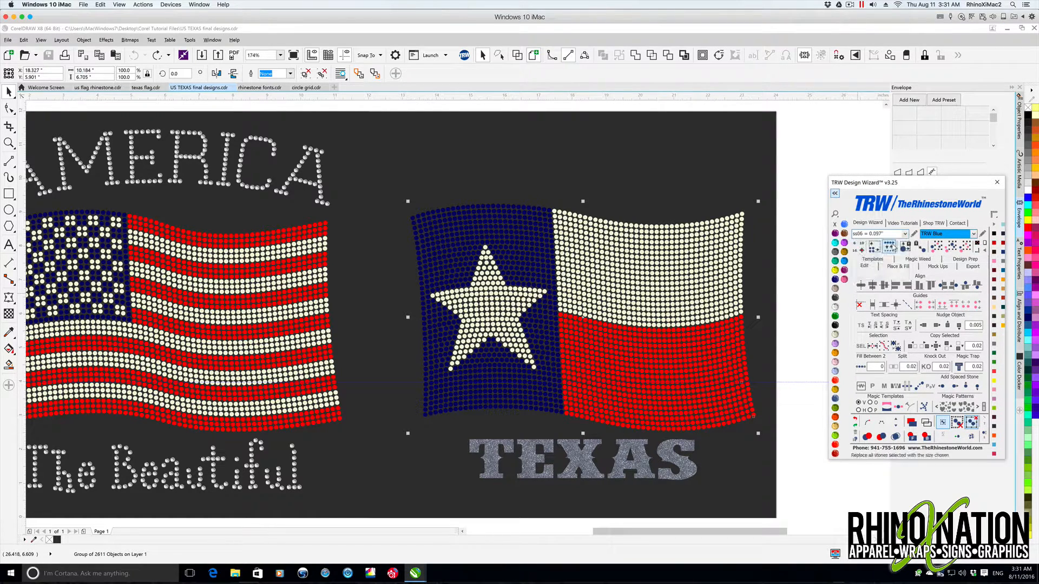
{"action": "left_click", "coordinate": [873, 247]}
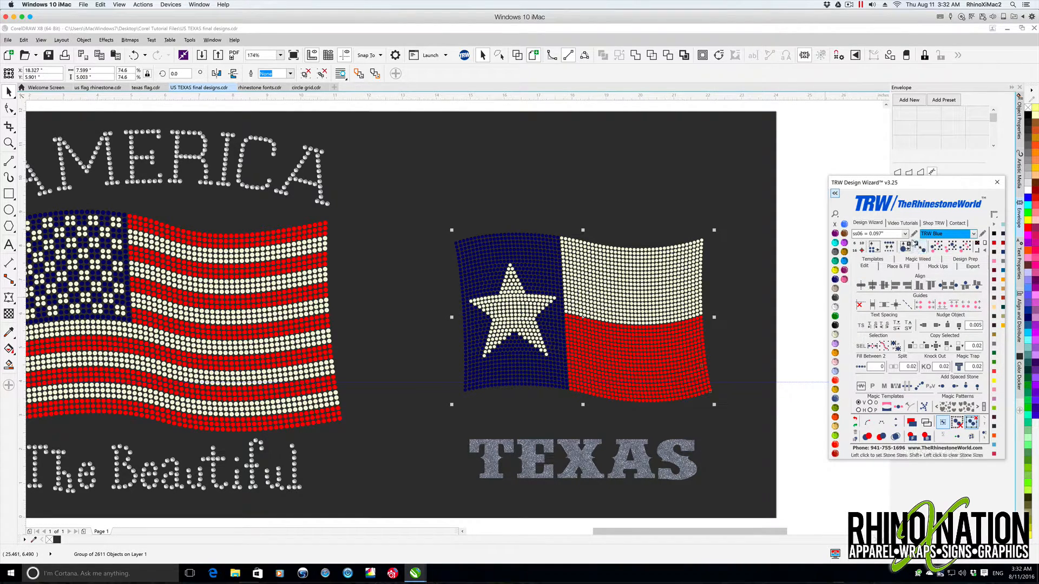
- Resize the Texas flag design back to ss10 = 0.13" stones
{"action": "left_click", "coordinate": [904, 235]}
{"action": "left_click", "coordinate": [871, 254]}
{"action": "left_click", "coordinate": [873, 247]}
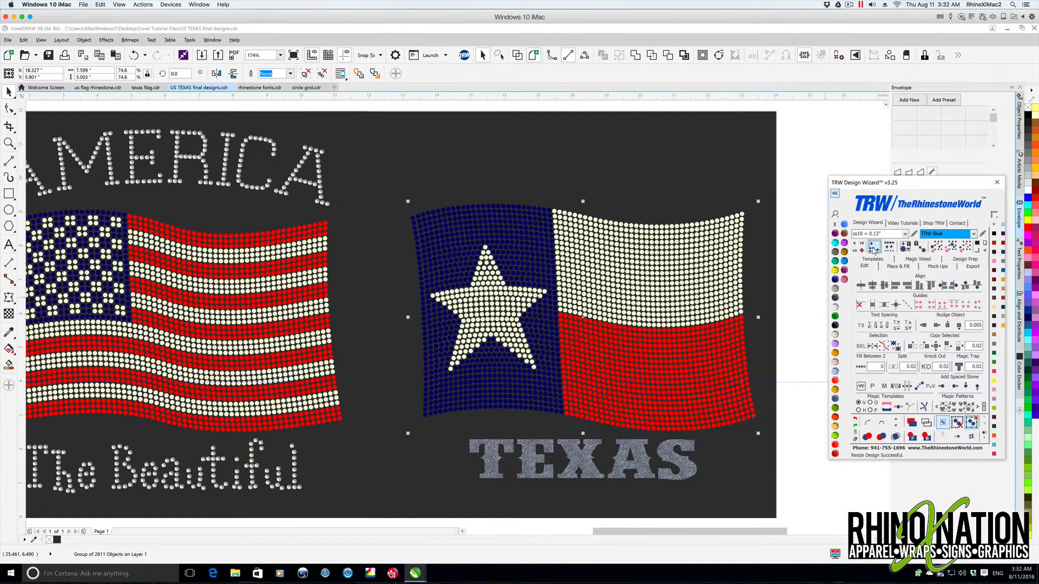
- Compare the AMERICA The Beautiful and TEXAS flag designs side by side, keeping the Design Wizard clear of the artwork
{"action": "left_click", "coordinate": [787, 209]}
{"action": "scroll", "coordinate": [786, 210], "scroll_direction": "left", "scroll_amount": 3}
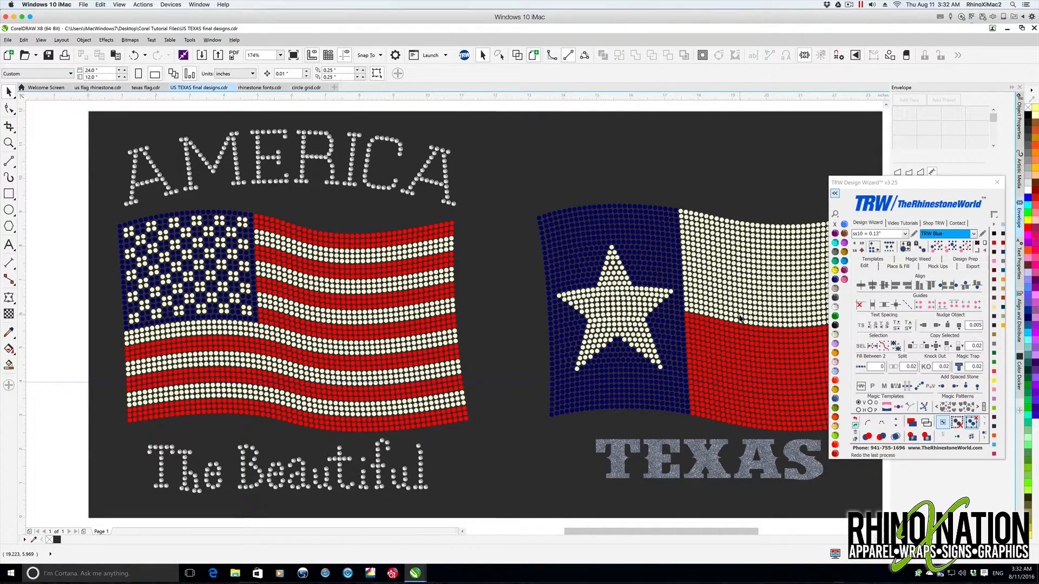
{"action": "scroll", "coordinate": [740, 318], "scroll_direction": "right", "scroll_amount": 5}
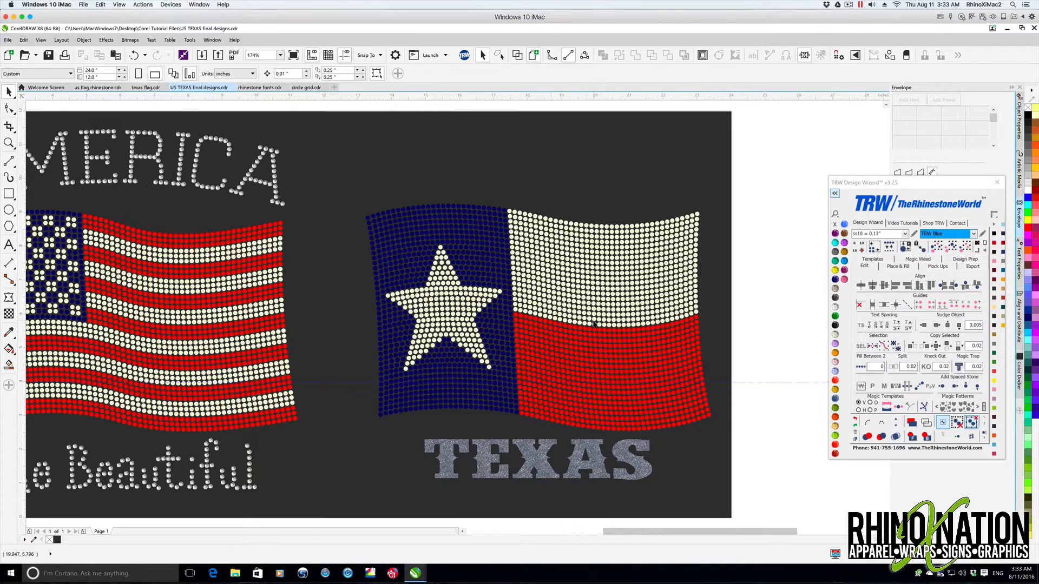
{"action": "left_click_drag", "start_coordinate": [644, 531], "coordinate": [611, 527]}
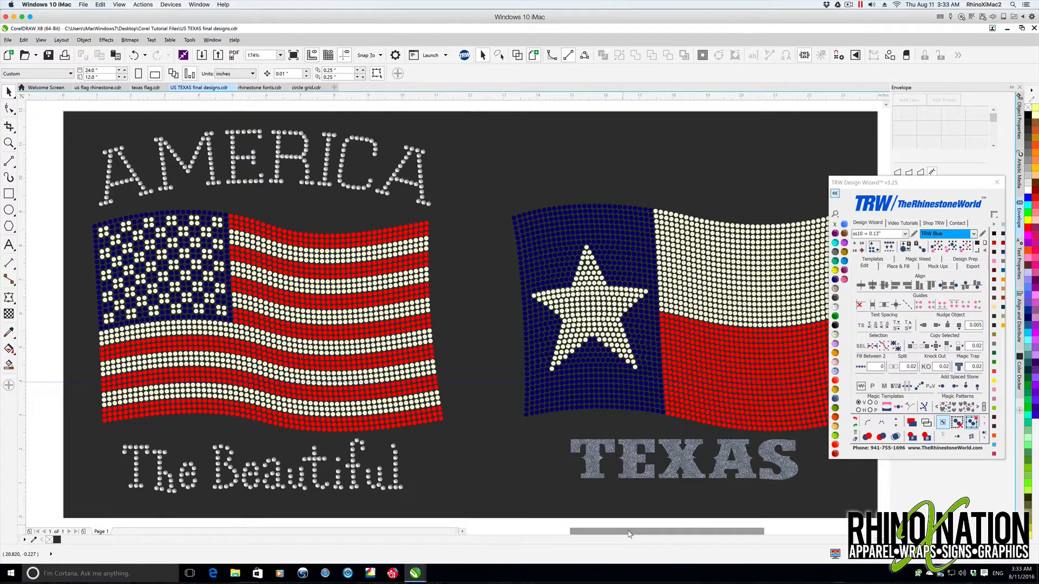
{"action": "left_click_drag", "start_coordinate": [881, 186], "coordinate": [922, 162]}
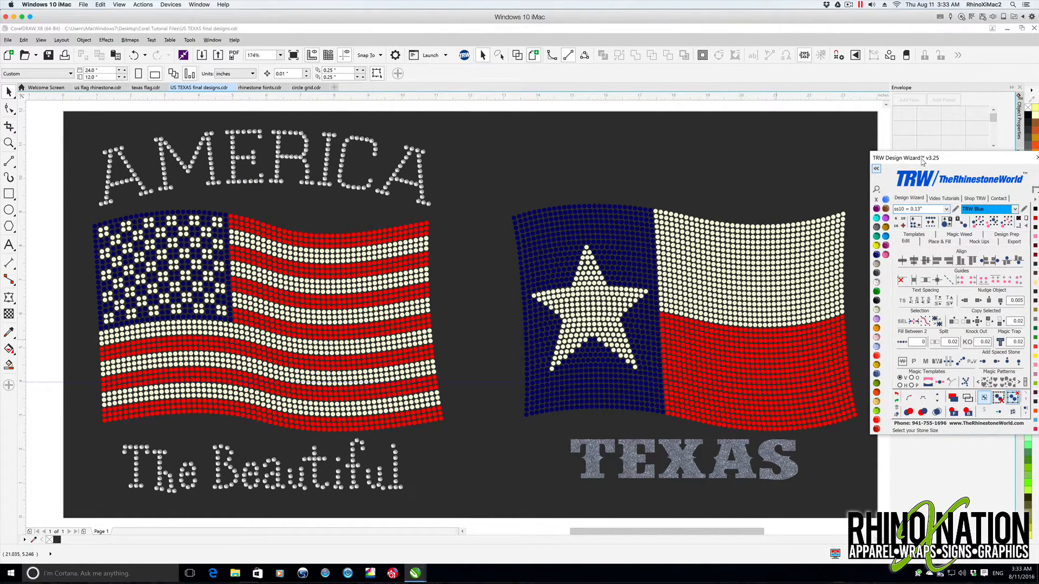